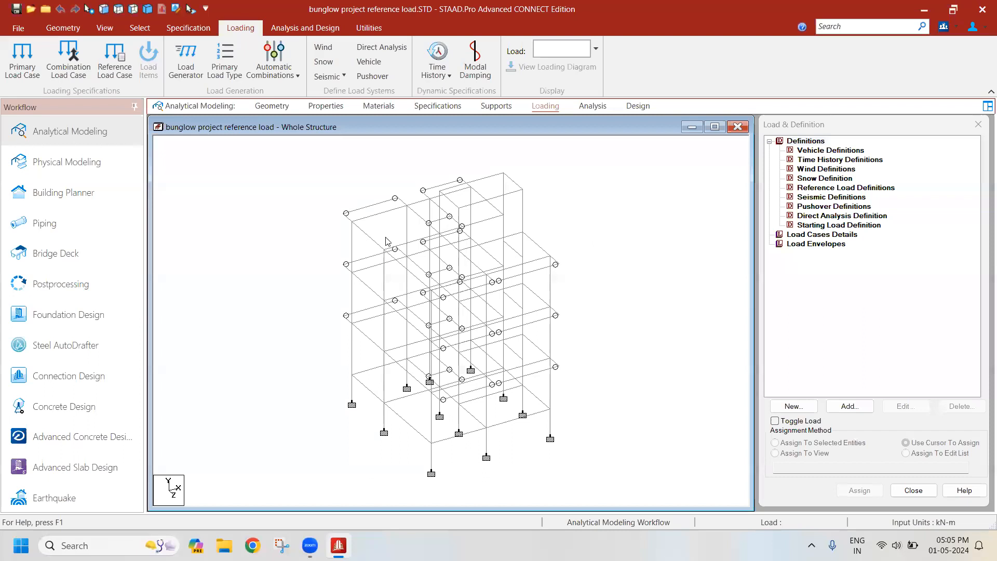
Inspect the whole structure in a 3D rendered view, rotate it, and close the rendering
right_click(270, 250)
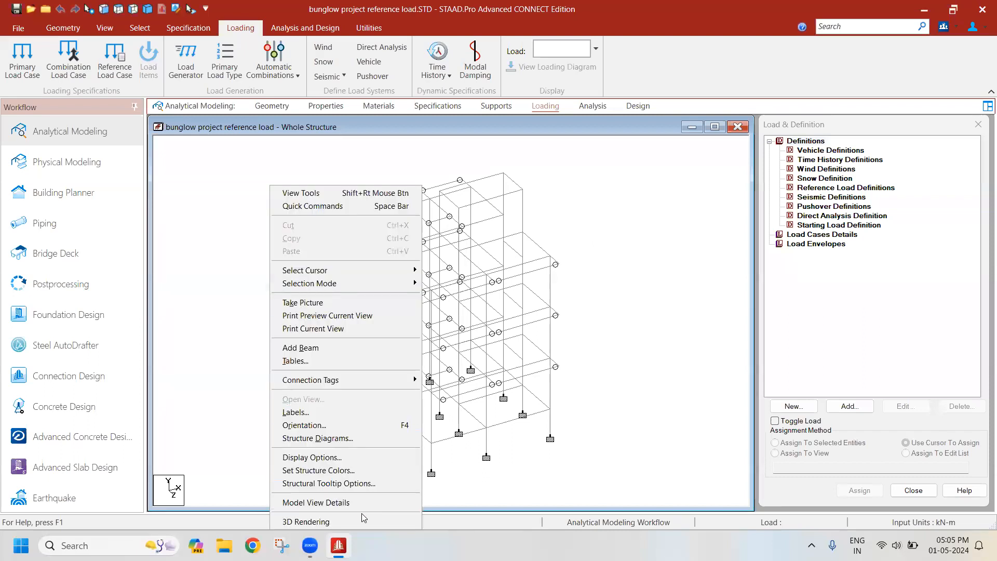
left_click(362, 522)
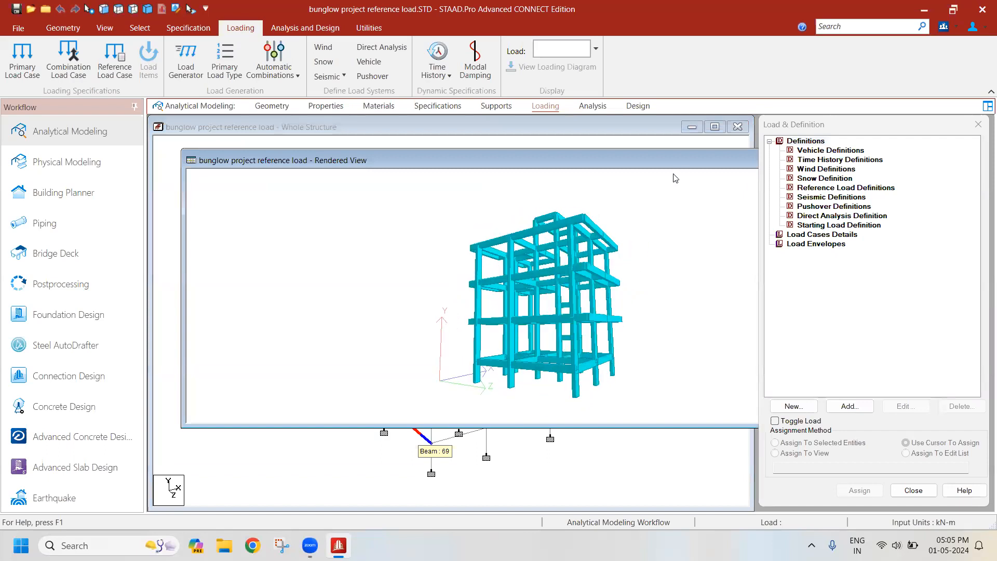
left_click_drag(685, 160, 498, 171)
left_click_drag(426, 306, 431, 307)
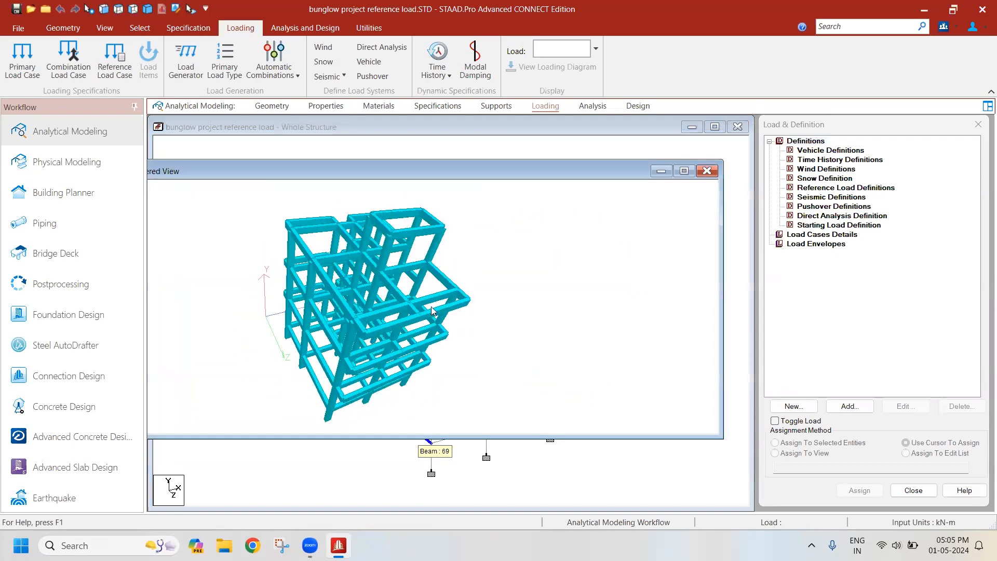
left_click(707, 170)
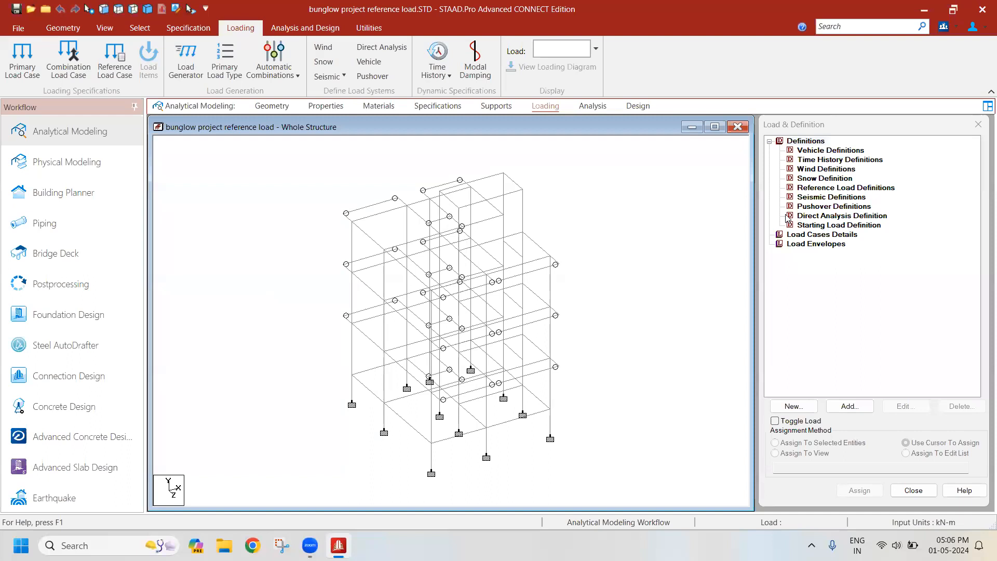
Add a reference load definition with loading type Dead and the title REF DL
left_click(845, 191)
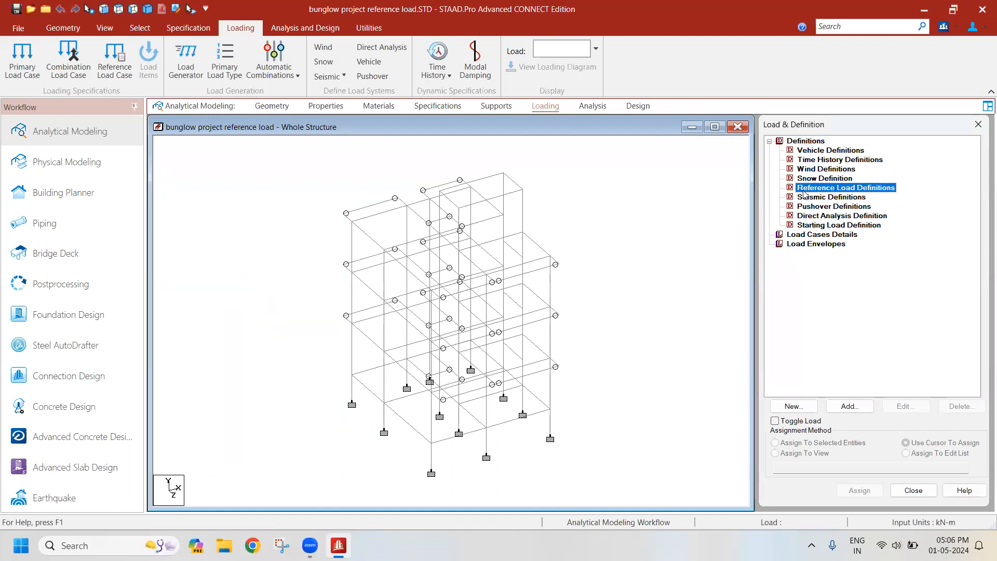
left_click(855, 409)
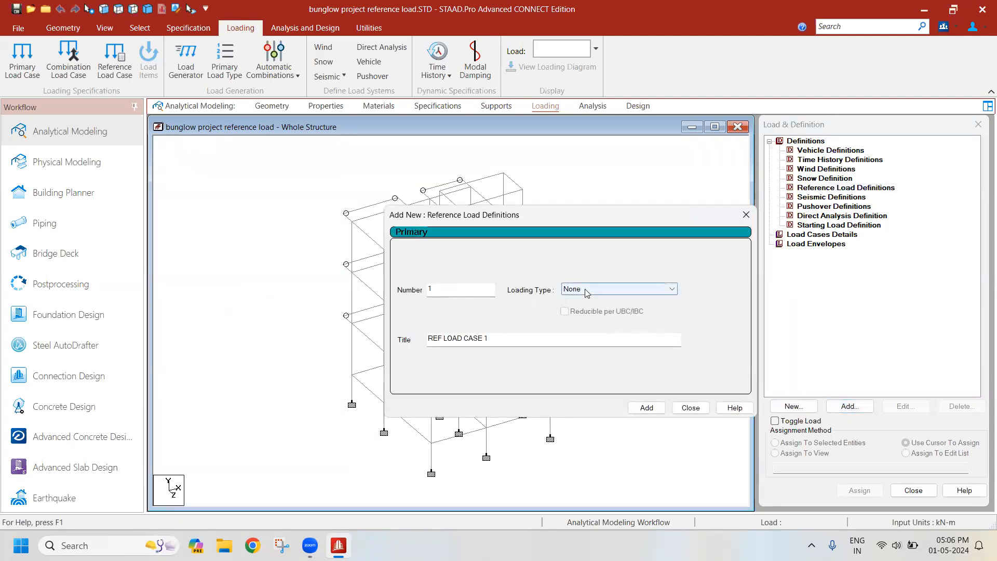
left_click(586, 292)
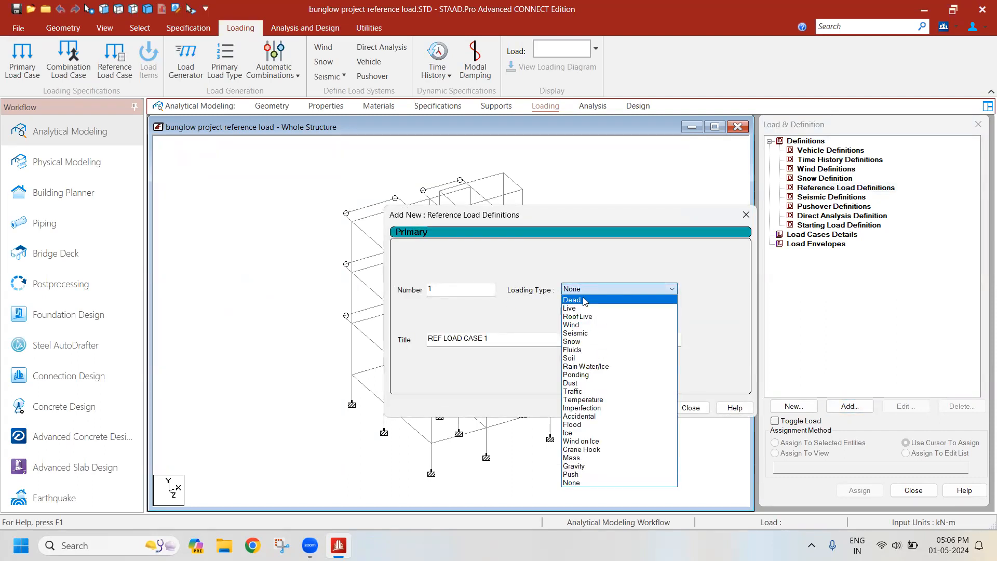
left_click(580, 301)
key("Tab")
left_click(505, 334)
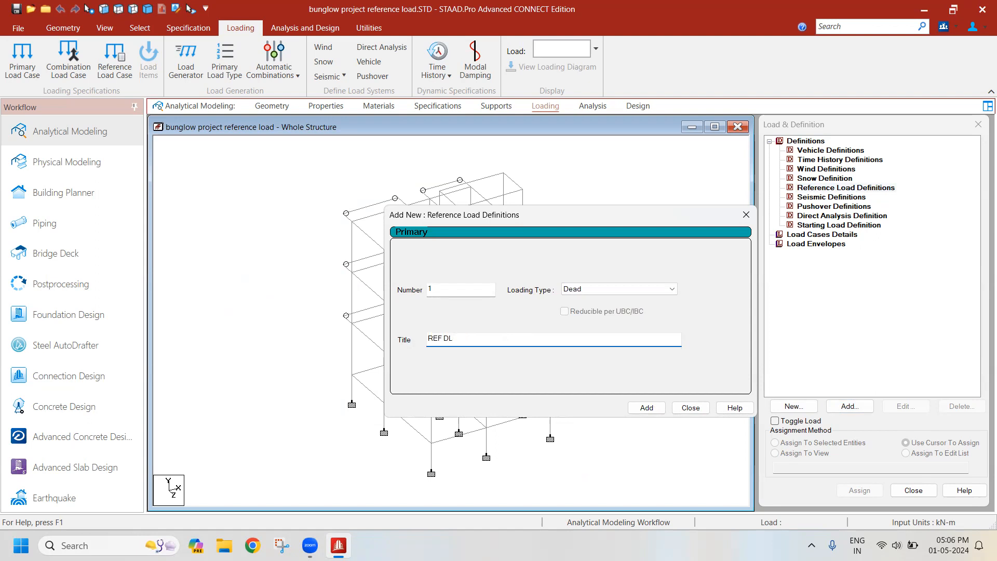
left_click(646, 407)
Add a second reference load definition with loading type Live and the title REF LL
left_click(610, 289)
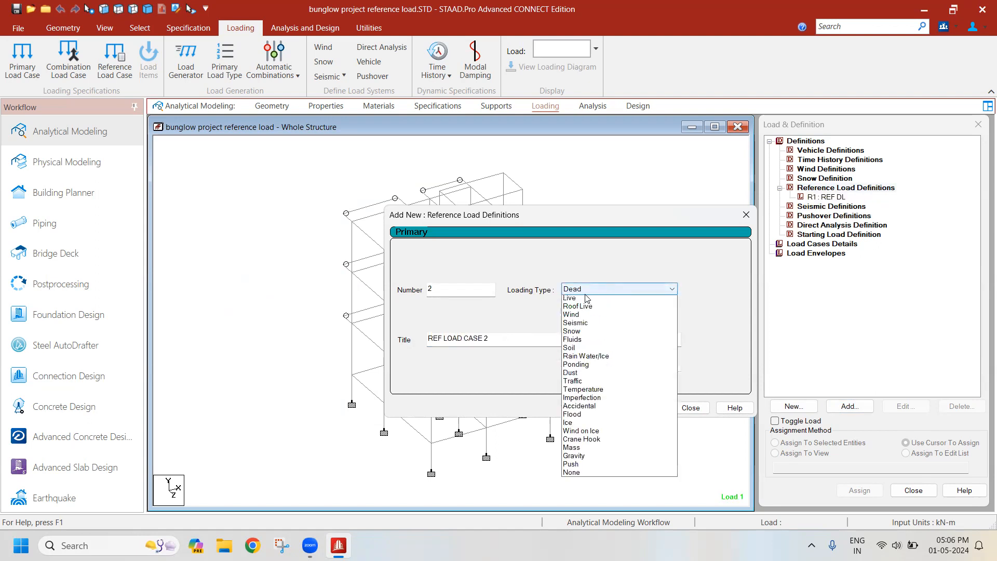
left_click(575, 308)
left_click_drag(489, 339, 447, 344)
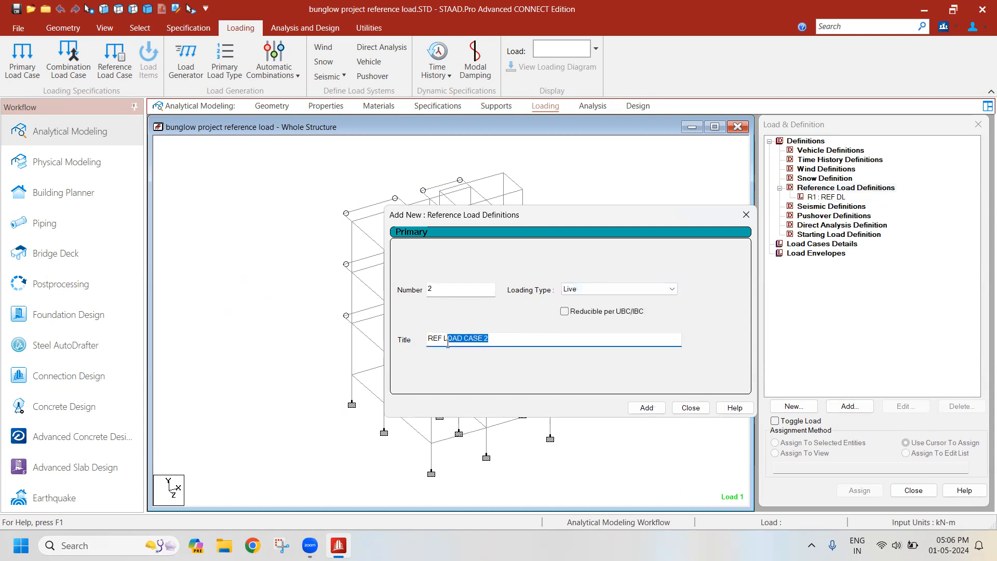
key("BackSpace")
left_click(647, 408)
left_click(691, 408)
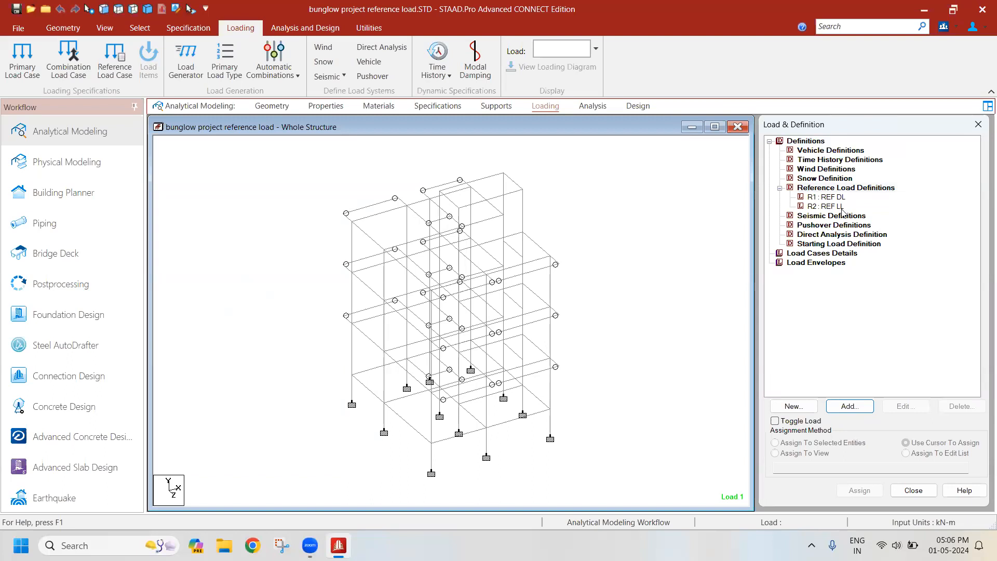
Add a selfweight load in the Y direction with factor 1 to the REF DL reference load
left_click(832, 198)
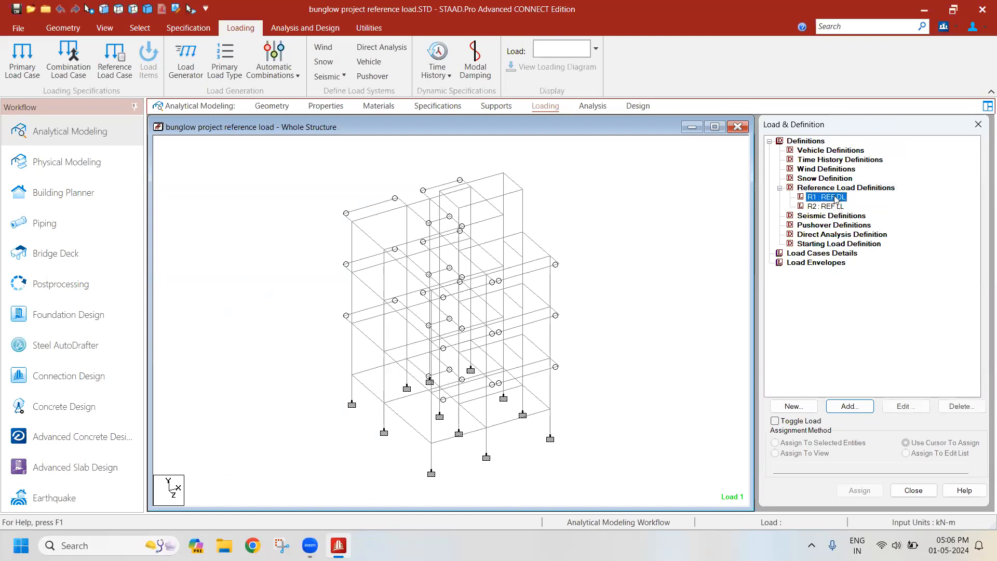
left_click(857, 406)
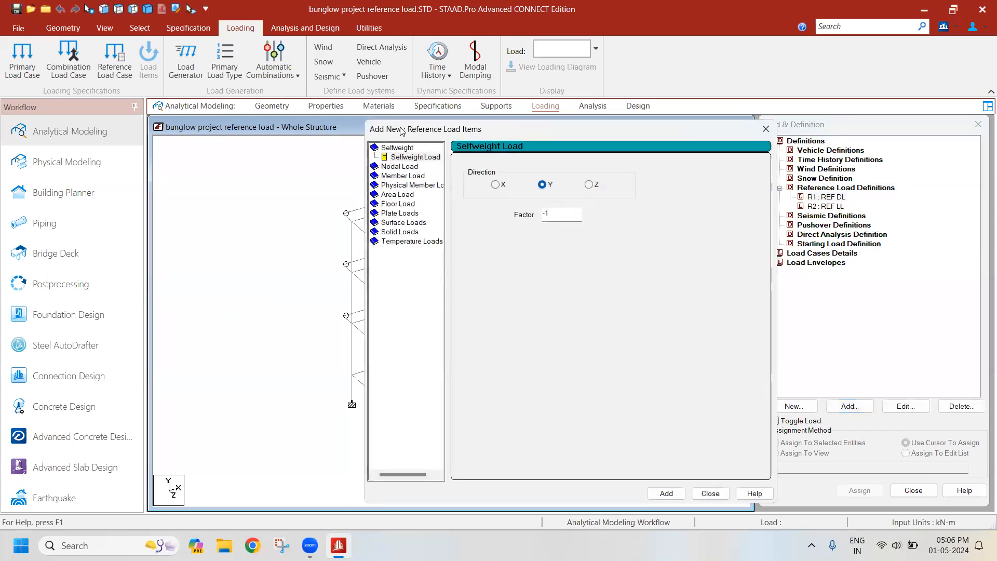
left_click_drag(402, 130, 326, 107)
double_click(482, 193)
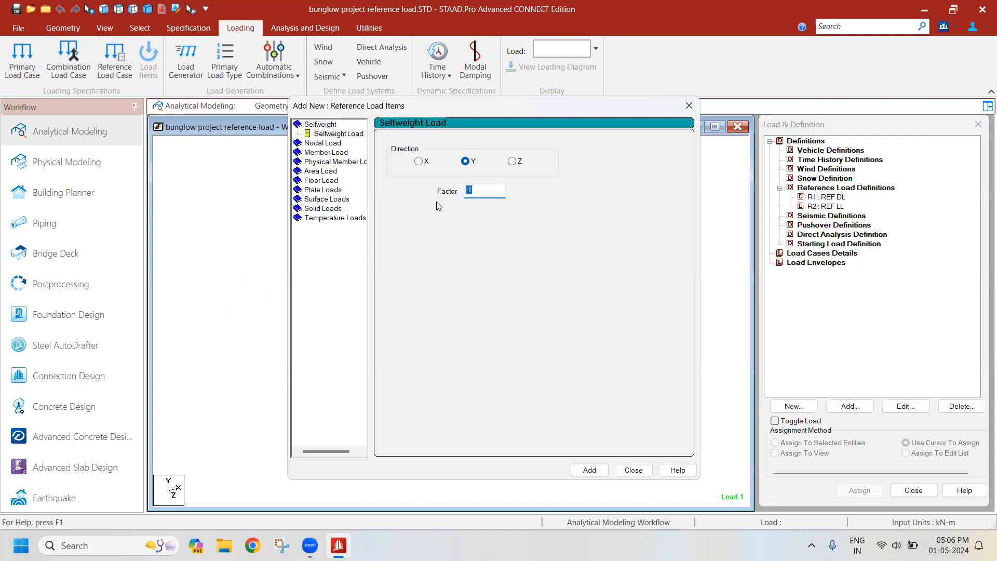
type("1")
left_click_drag(405, 105, 384, 87)
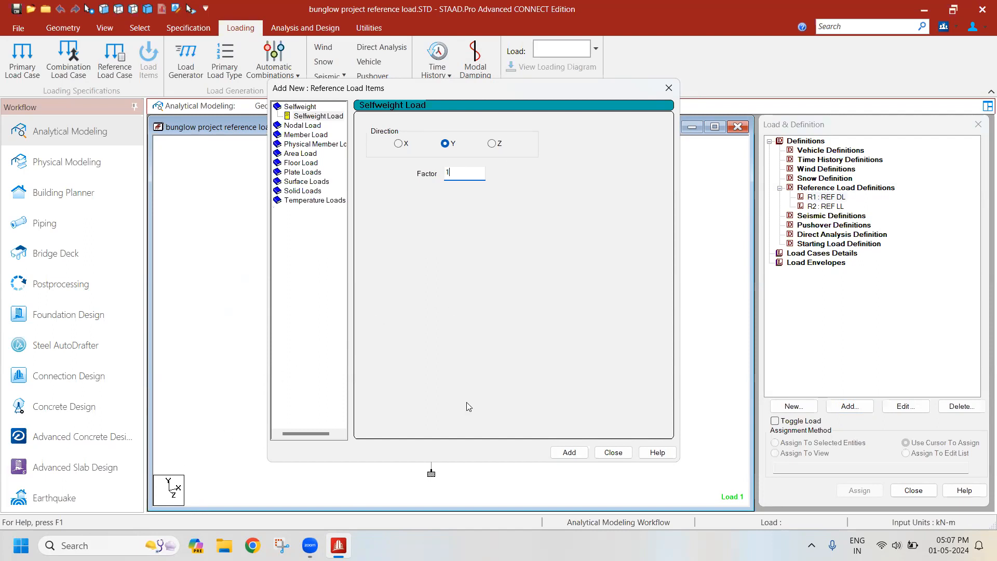
left_click(570, 452)
Add uniform member forces of -13.8 kN/m and -9 kN/m in direction GY to REF DL
left_click(301, 134)
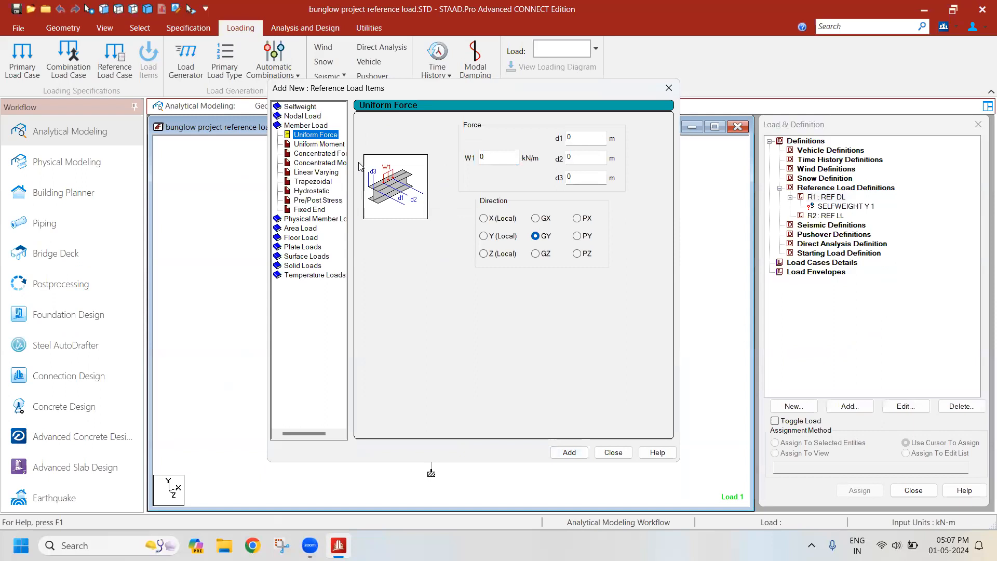
double_click(491, 157)
type("-13.8")
left_click(570, 452)
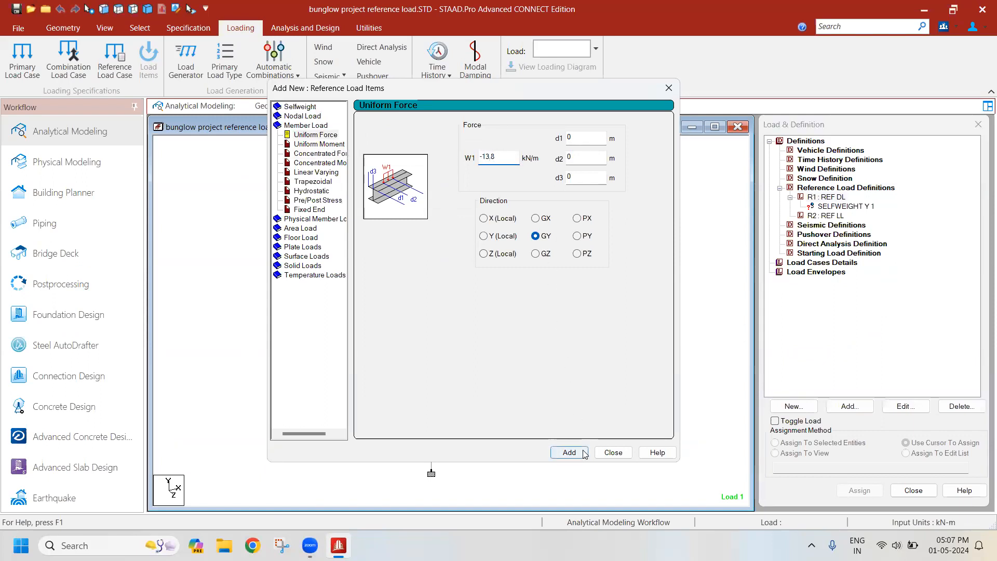
type("-9")
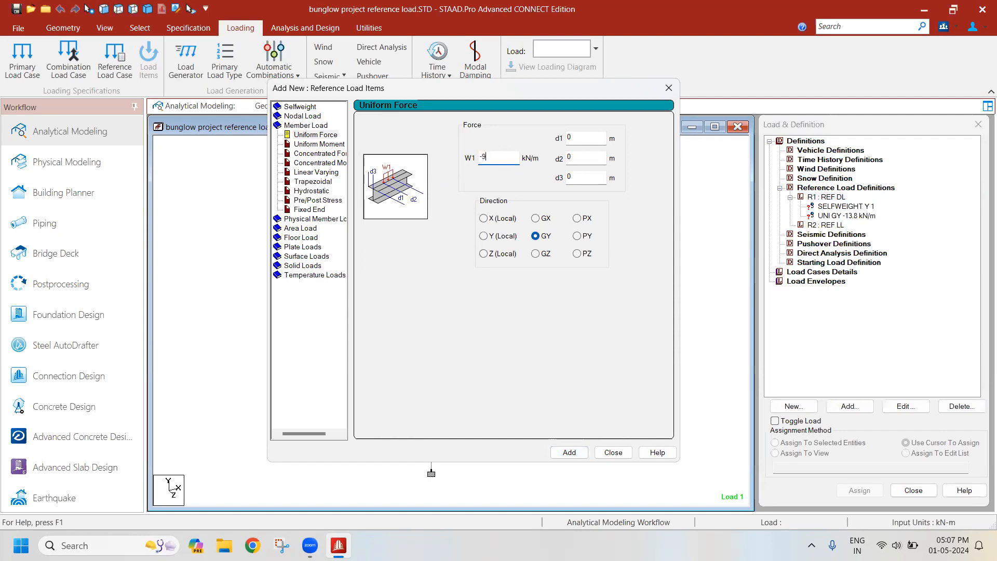
left_click(570, 453)
Add uniform member forces of -3 kN/m and -4.6 kN/m in direction GY to REF DL
type("-3")
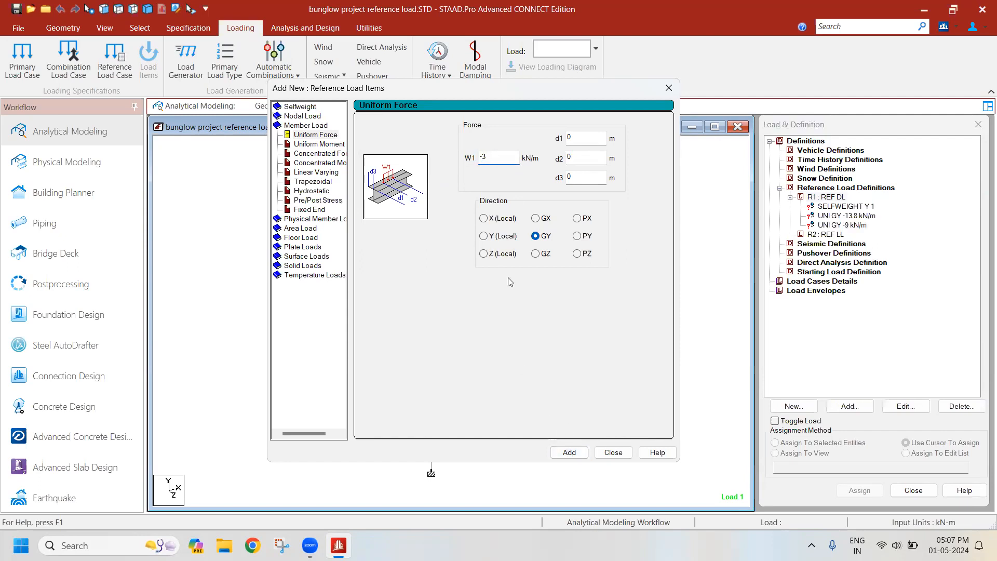
left_click(570, 453)
type("-")
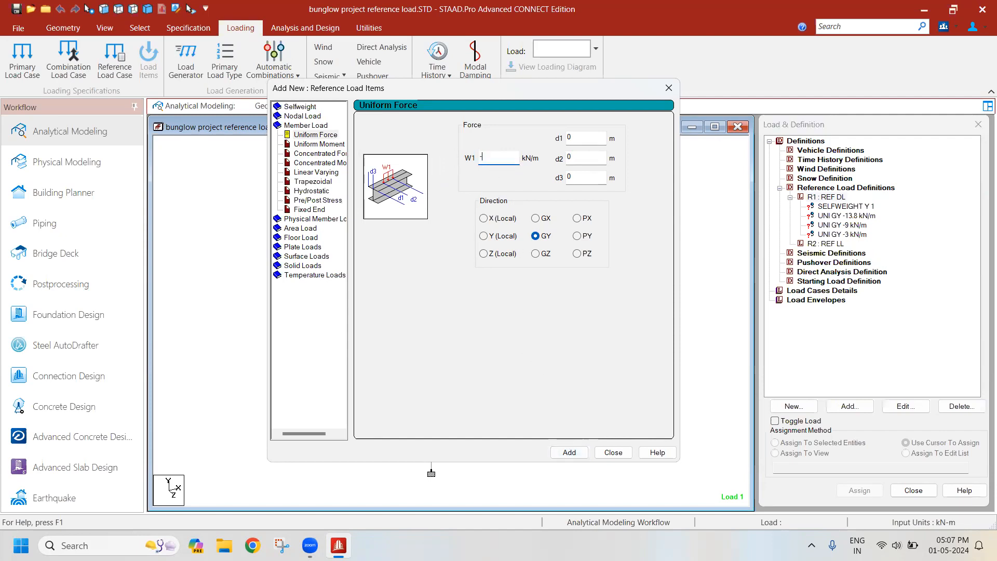
left_click(569, 453)
Add uniform member forces of 6.9 kN/m and 13.8 kN/m in direction GY to REF DL
left_click_drag(495, 160, 458, 164)
type("-")
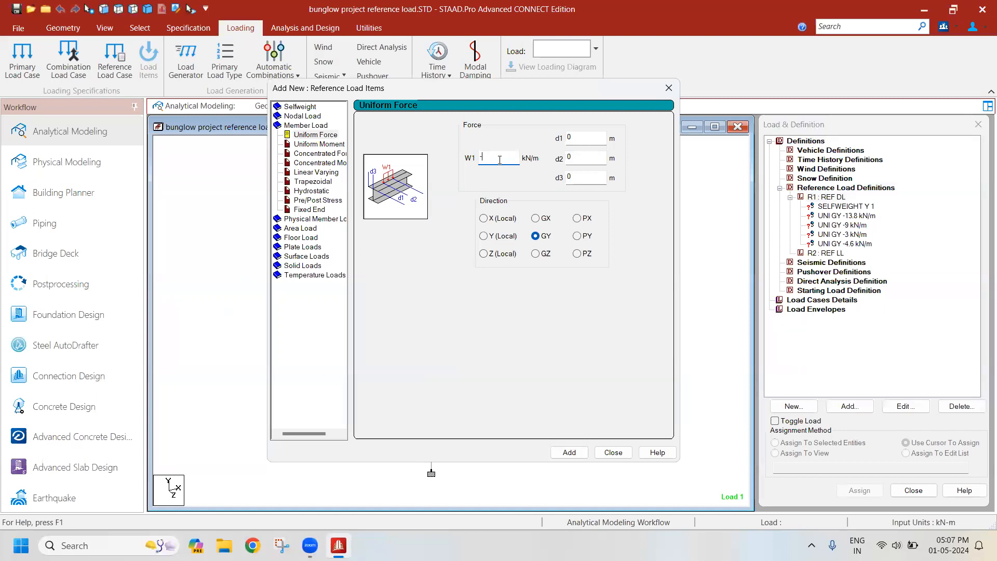
type("6.9")
left_click(569, 452)
type("13.8")
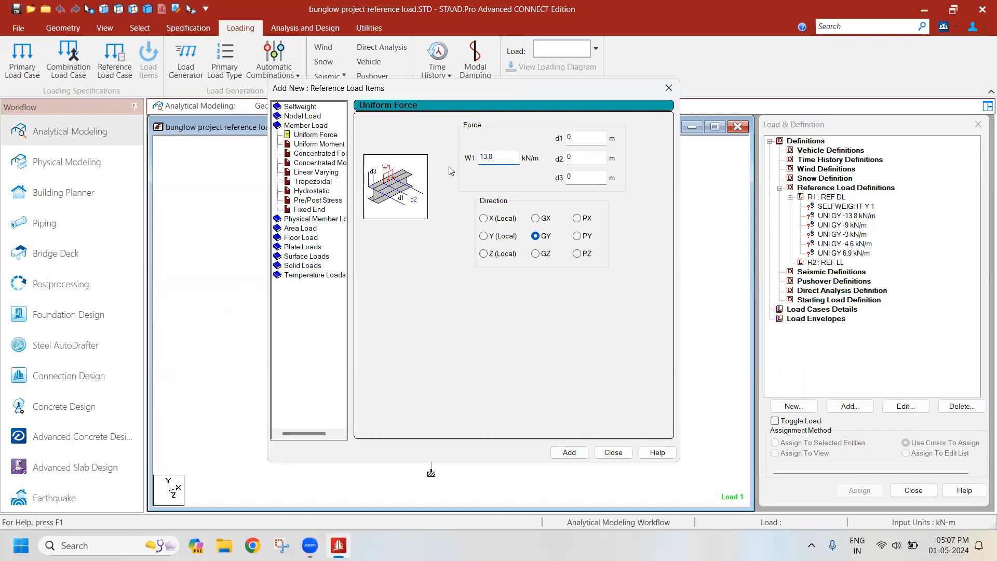
left_click(587, 452)
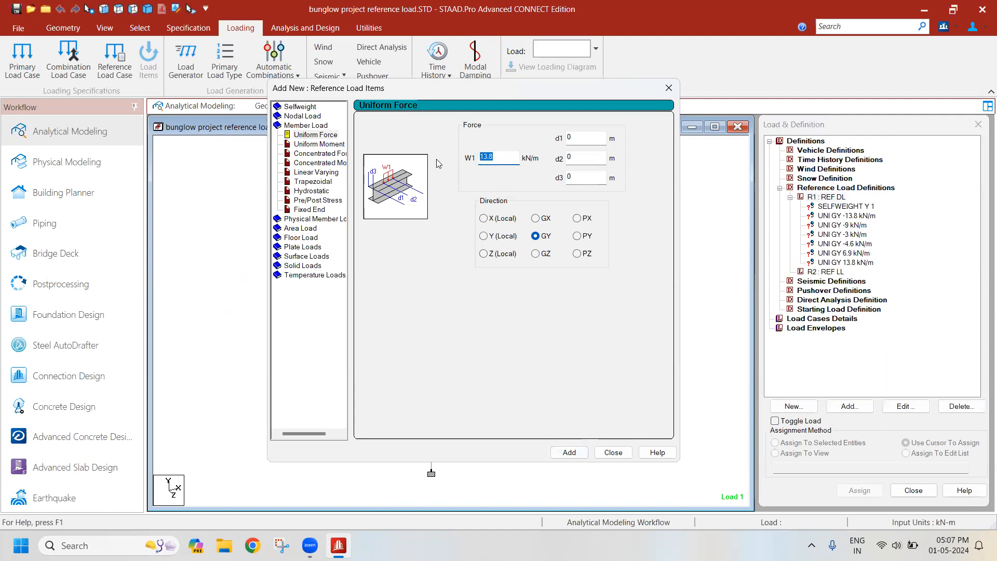
Add uniform member forces of 10 kN/m and 5 kN/m in direction GY to REF DL
type("10")
left_click(574, 453)
double_click(474, 158)
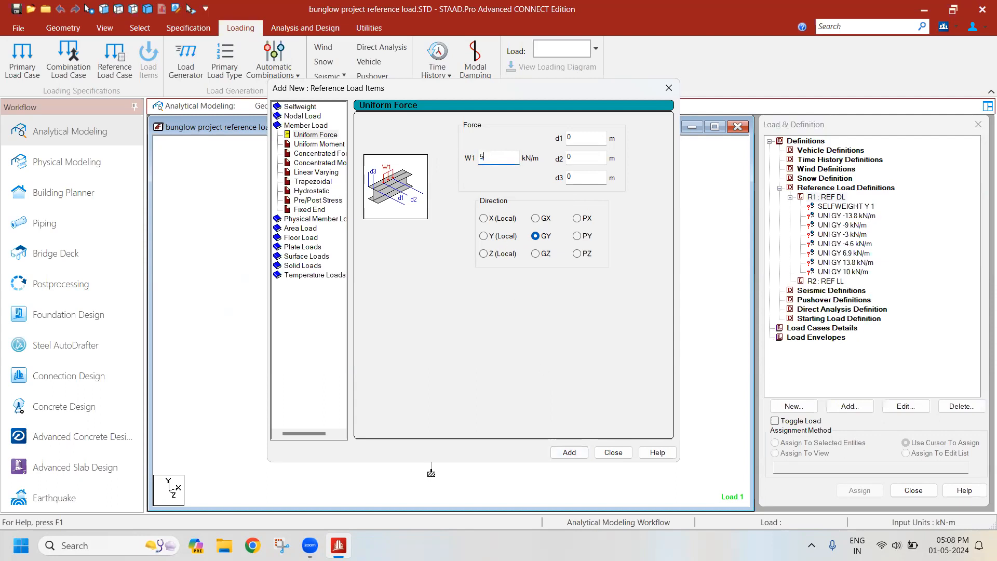
left_click(577, 453)
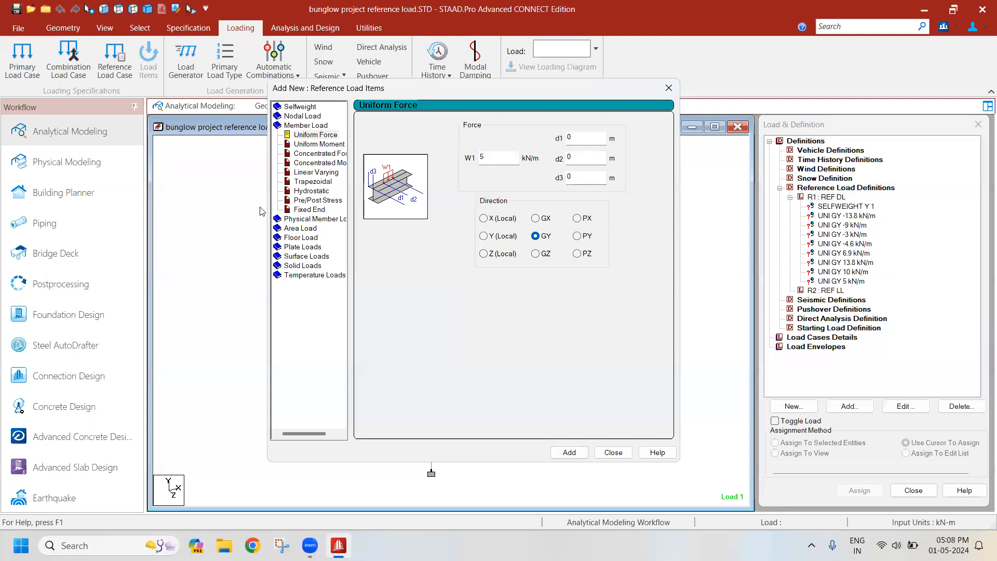
Add a floor load by group with a pressure of 4.25 kN/m2 in Global Y for the _TWO_WAY_SLAB group
left_click(301, 238)
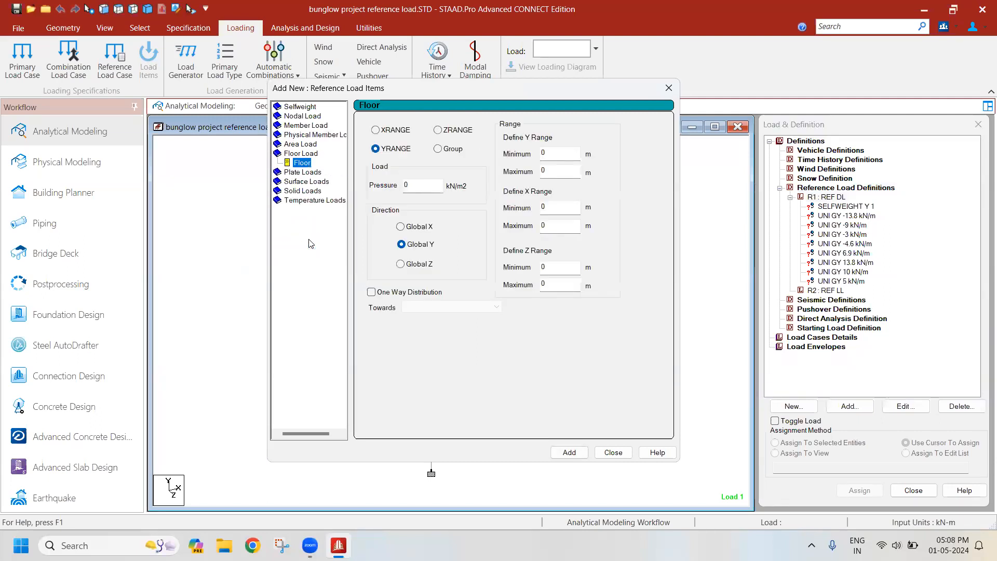
left_click(438, 148)
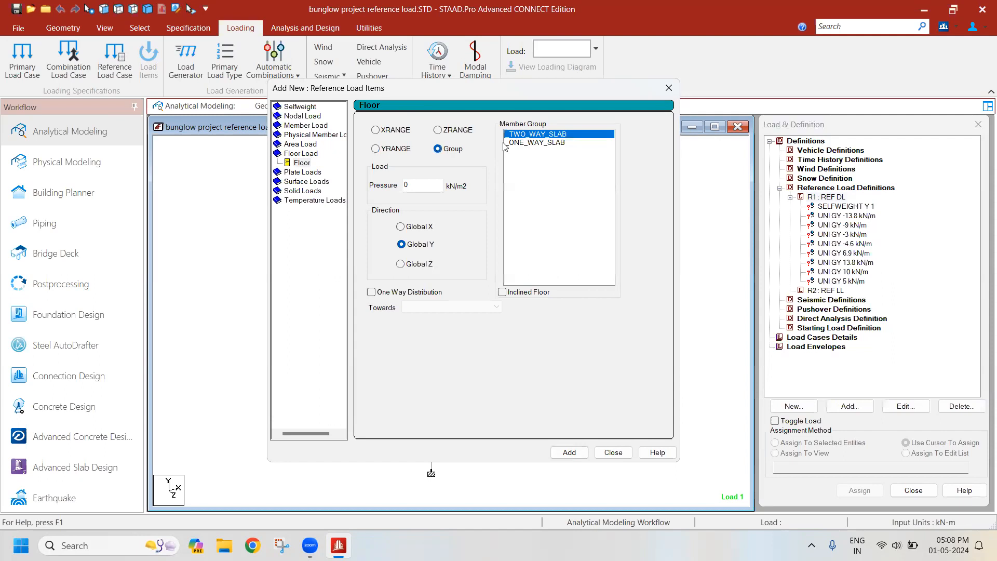
double_click(423, 186)
left_click(566, 454)
Add a 4.25 kN/m2 floor load with One Way Distribution for the _ONE_WAY_SLAB group and finish adding load items
left_click(532, 145)
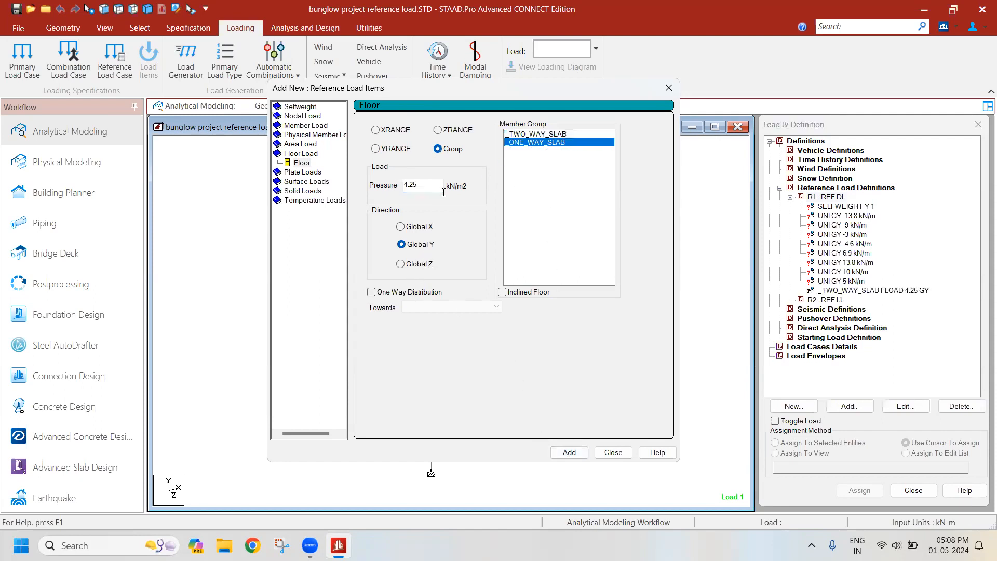
left_click(404, 293)
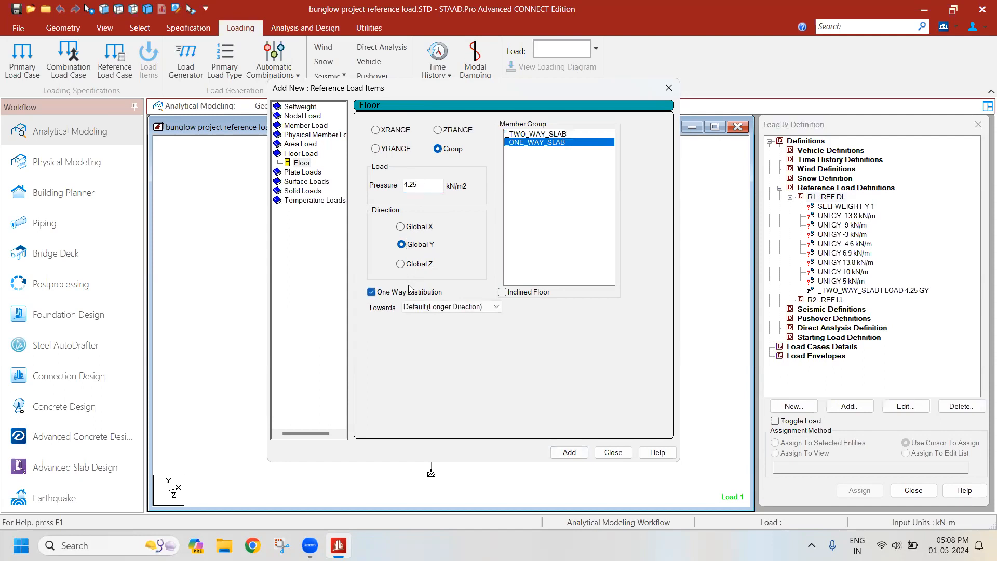
left_click(568, 452)
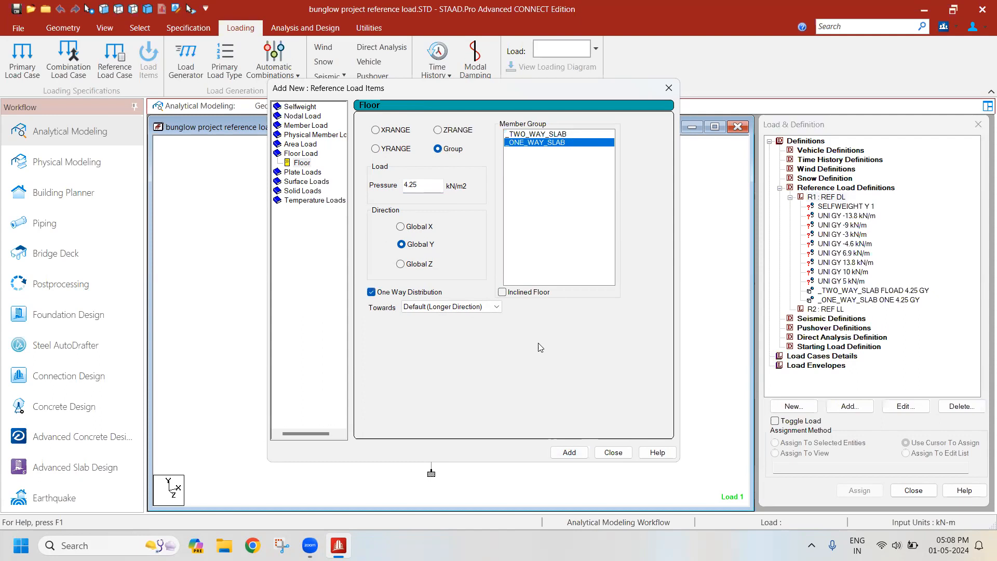
left_click(612, 452)
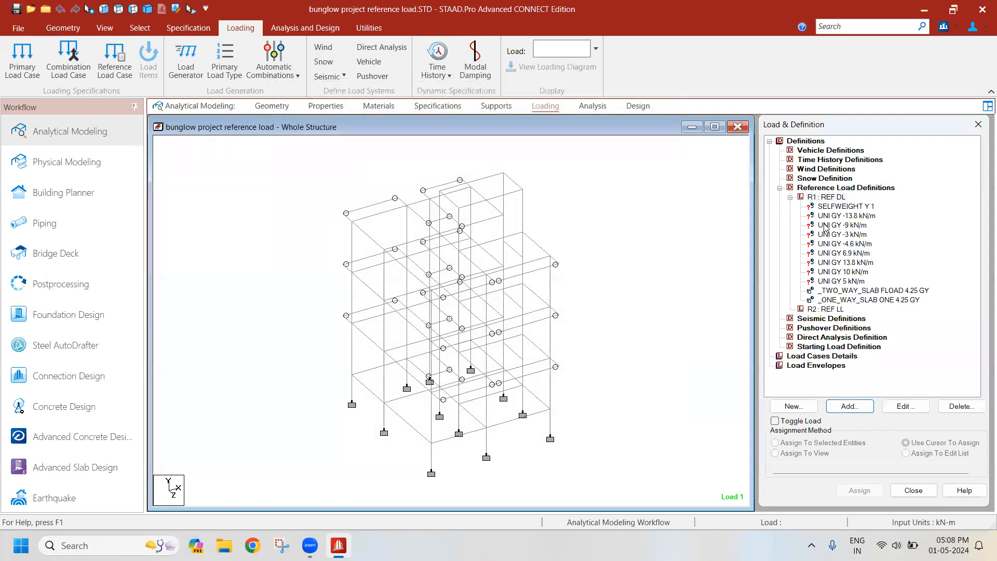
Set the first uniform force under REF DL to a positive 13.8 kN/m
double_click(842, 216)
left_click(513, 260)
key("BackSpace")
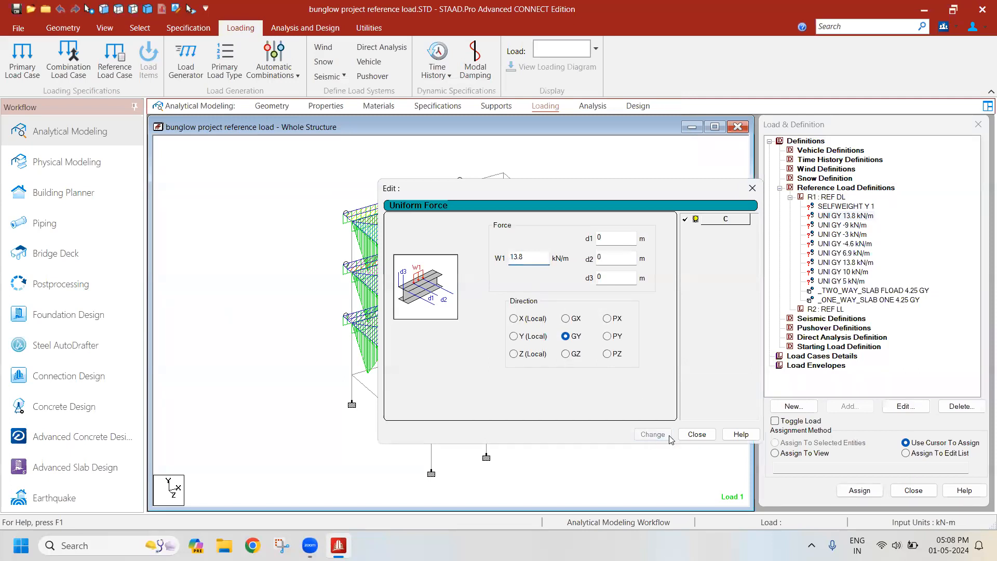
left_click(653, 434)
left_click(697, 434)
Set the second uniform force under REF DL to a positive 9 kN/m
double_click(842, 225)
left_click(511, 258)
key("BackSpace")
left_click(653, 434)
left_click(697, 434)
Set the third uniform force under REF DL to a positive 3 kN/m
double_click(842, 234)
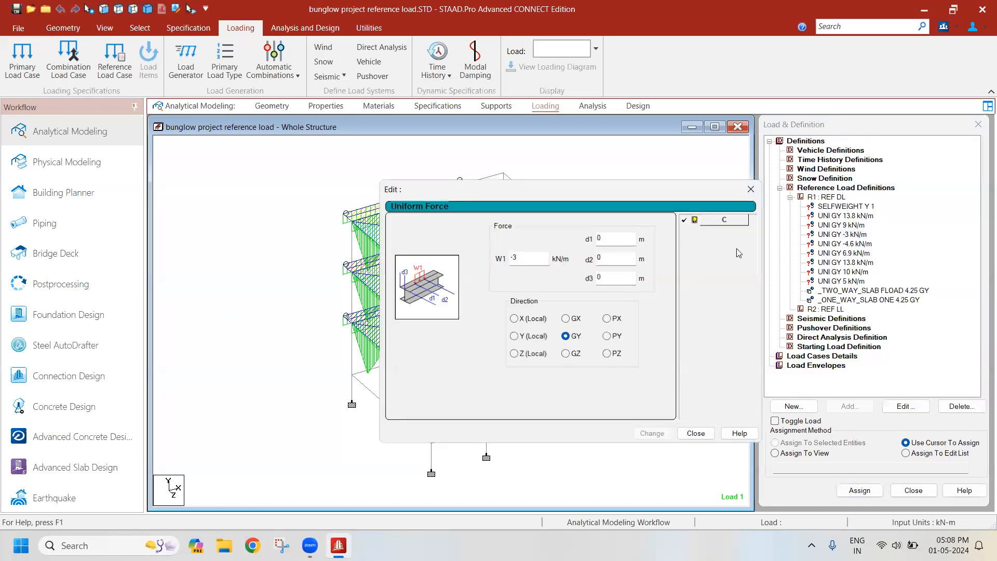
left_click(514, 257)
key("BackSpace")
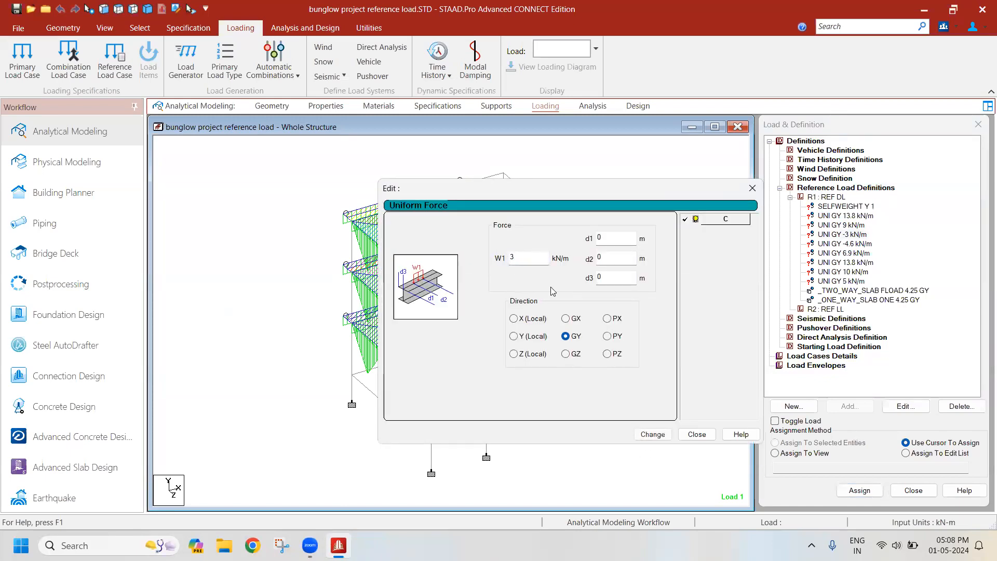
left_click(653, 434)
left_click(697, 434)
Set the fourth uniform force under REF DL to a positive 4.6 kN/m
double_click(842, 243)
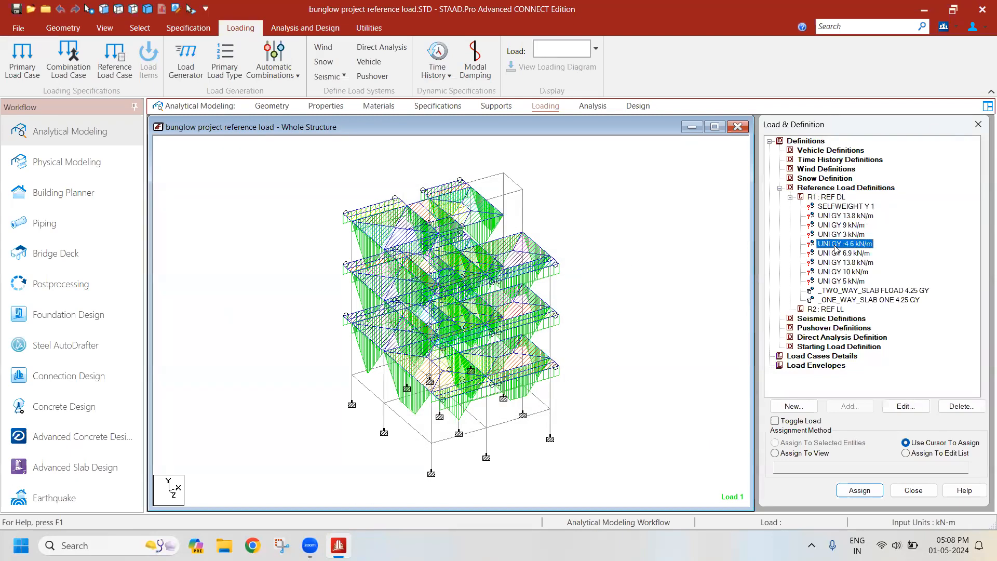
left_click(514, 256)
key("BackSpace")
left_click(653, 434)
left_click(698, 434)
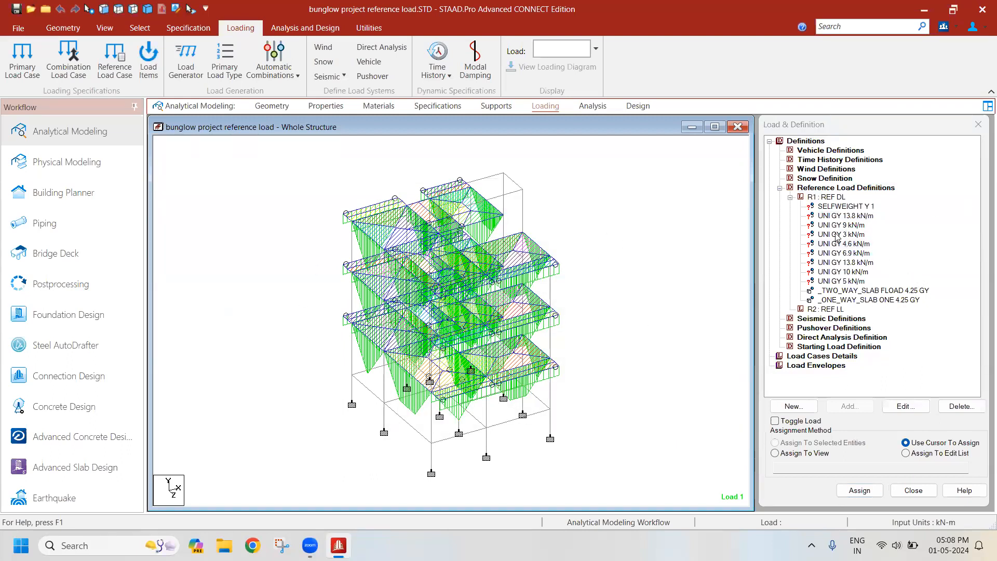
Assign the REF DL selfweight to the whole structure with the Assign To View method
left_click(837, 207)
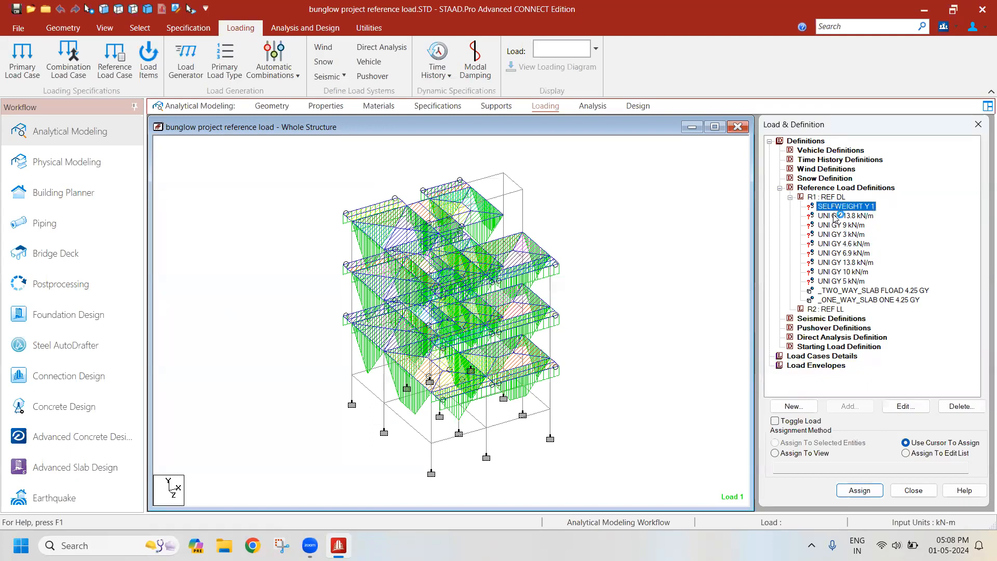
left_click(825, 454)
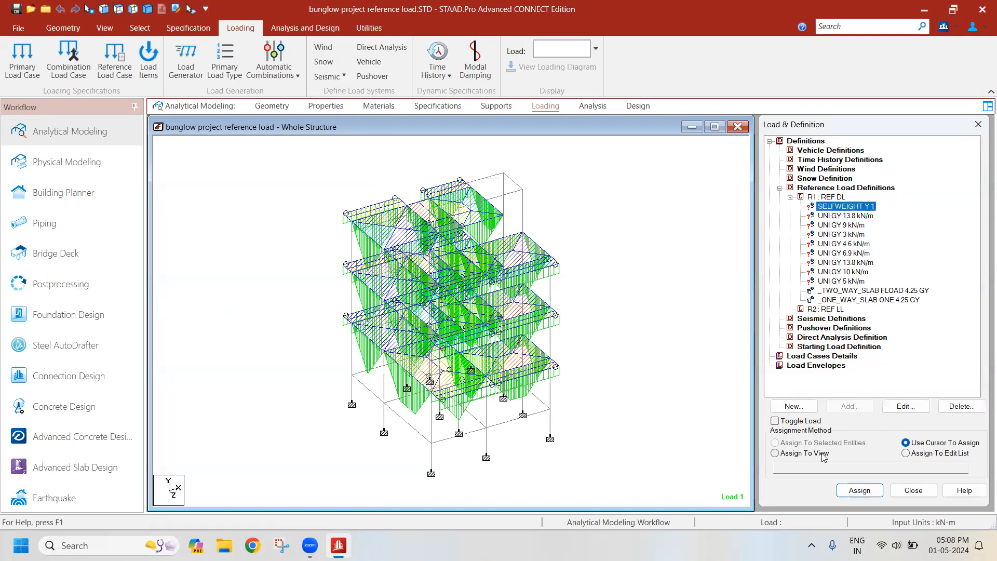
left_click(864, 492)
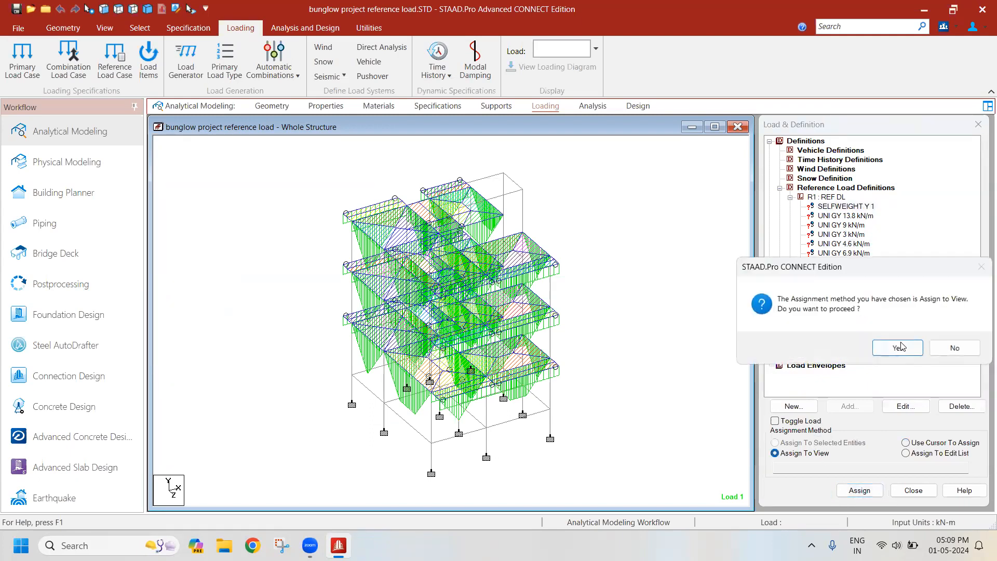
left_click(907, 347)
left_click(687, 248)
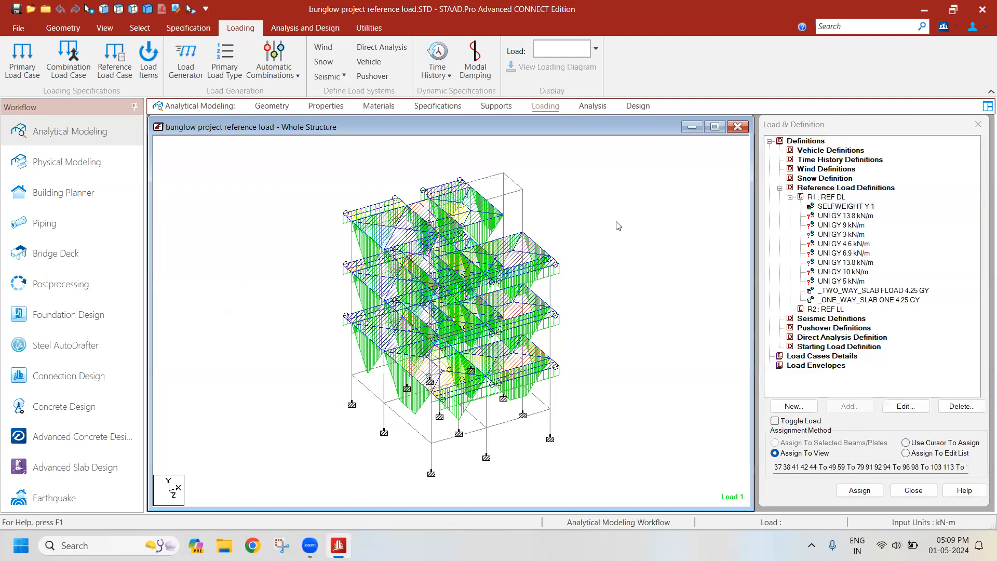
Select the _WALL group and assign the 9 kN/m uniform force to its beams
left_click(136, 28)
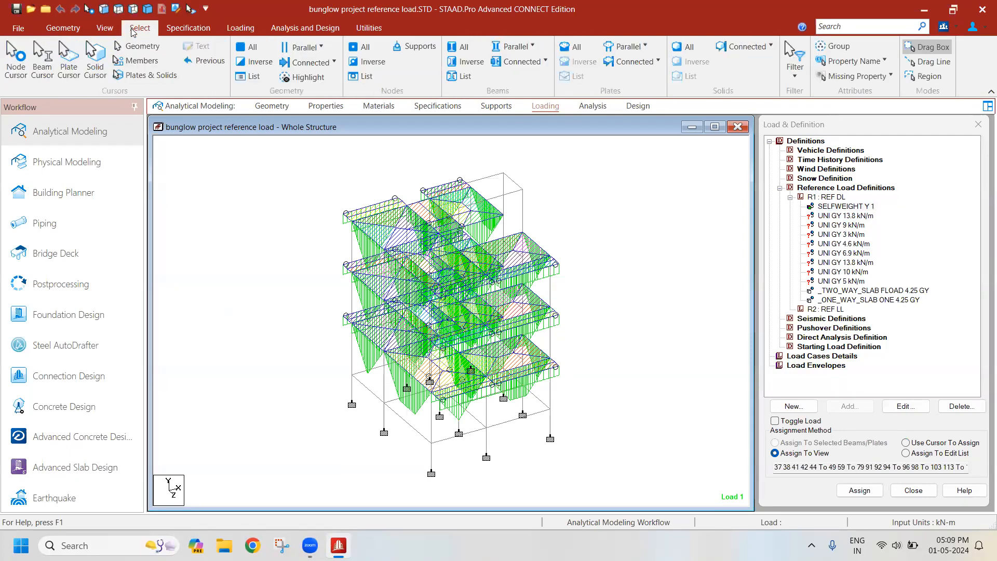
left_click(838, 47)
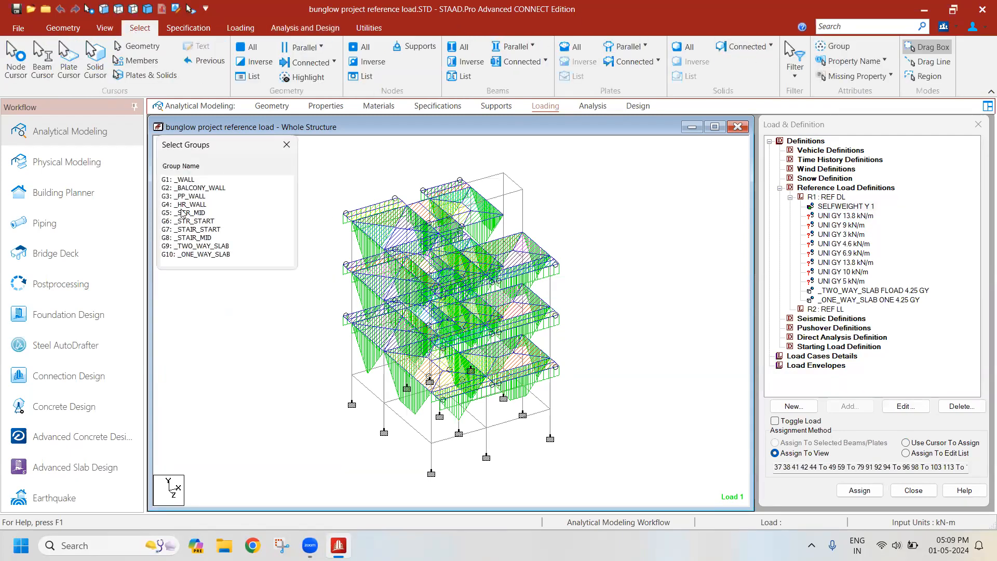
left_click(848, 216)
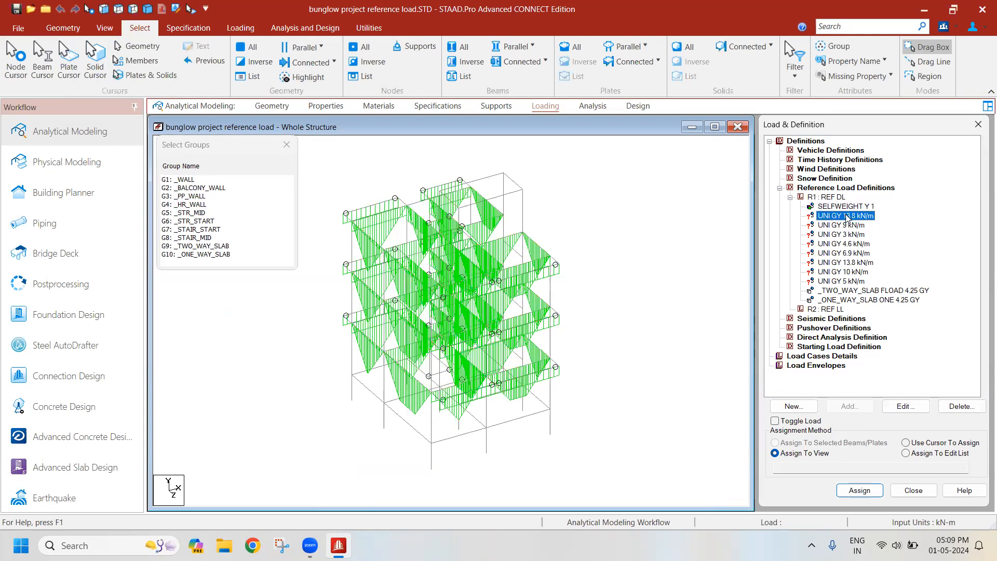
left_click(188, 180)
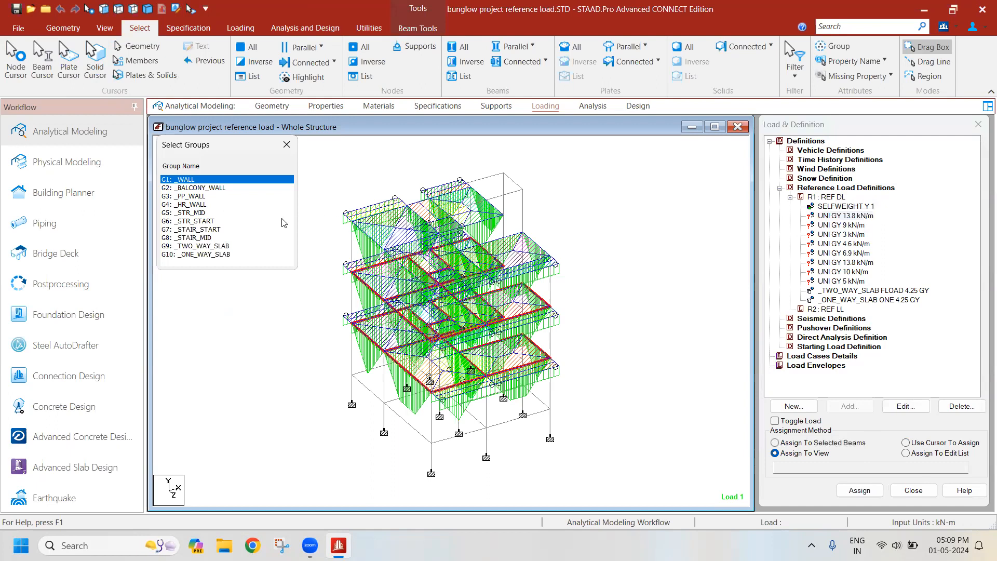
scroll(517, 405, "up", 1)
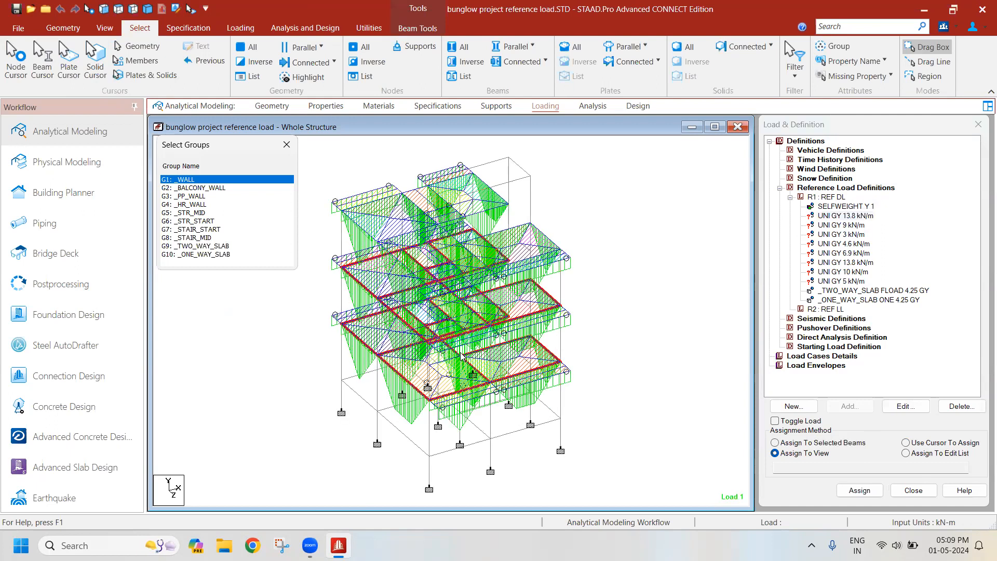
scroll(552, 314, "up", 1)
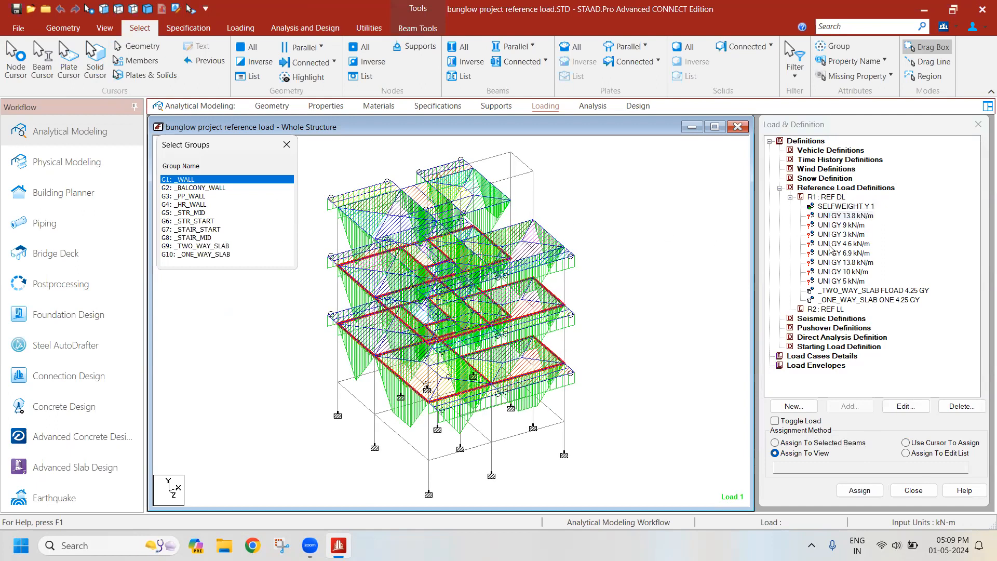
left_click(849, 227)
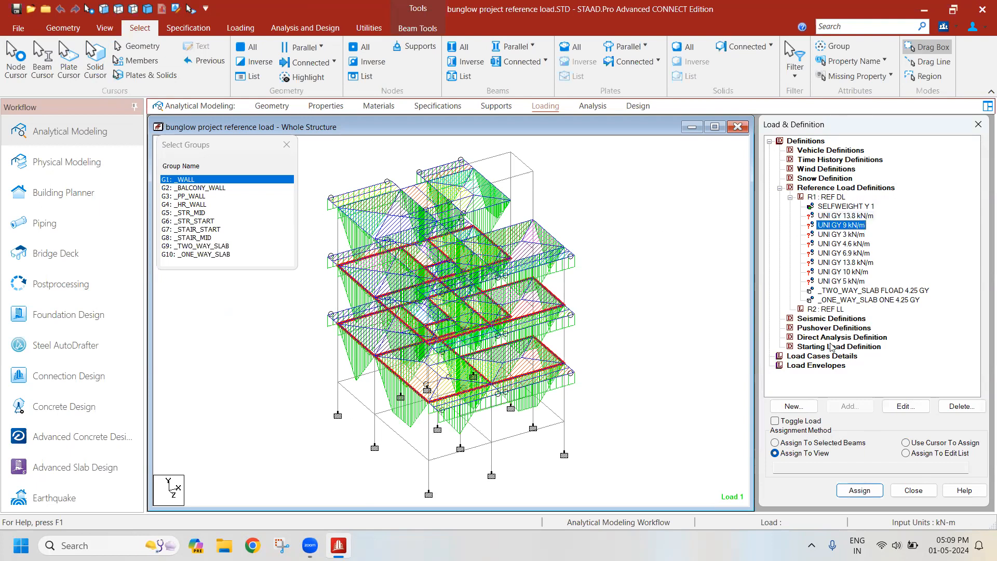
left_click(846, 445)
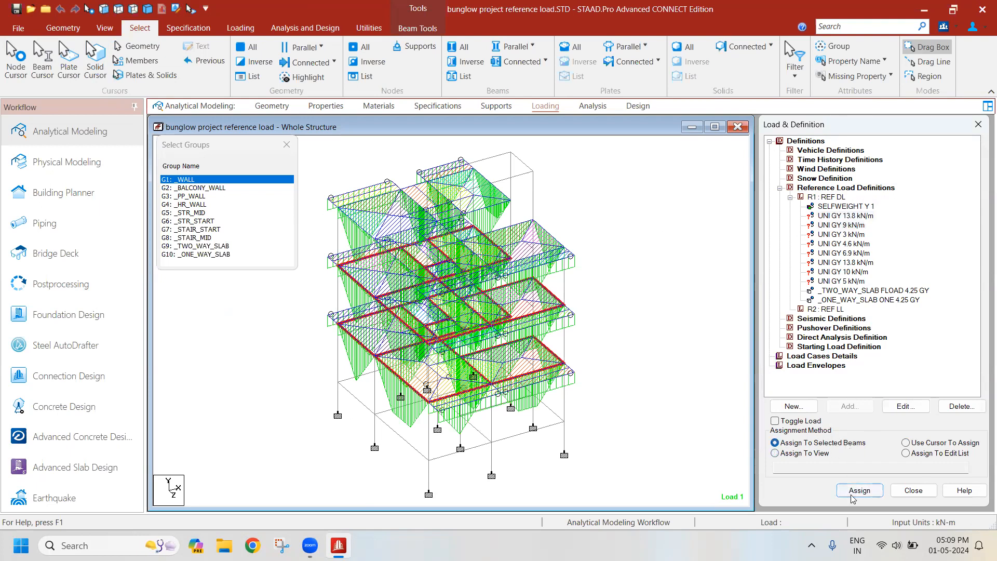
left_click(861, 492)
left_click(829, 352)
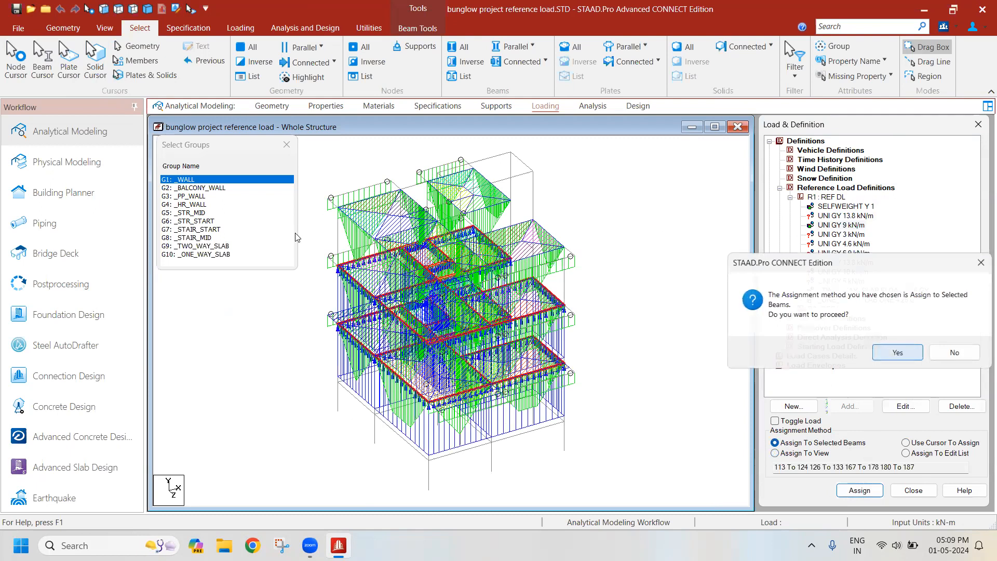
Delete the first 13.8 kN/m uniform force, directly below the selfweight in REF DL
left_click(838, 217)
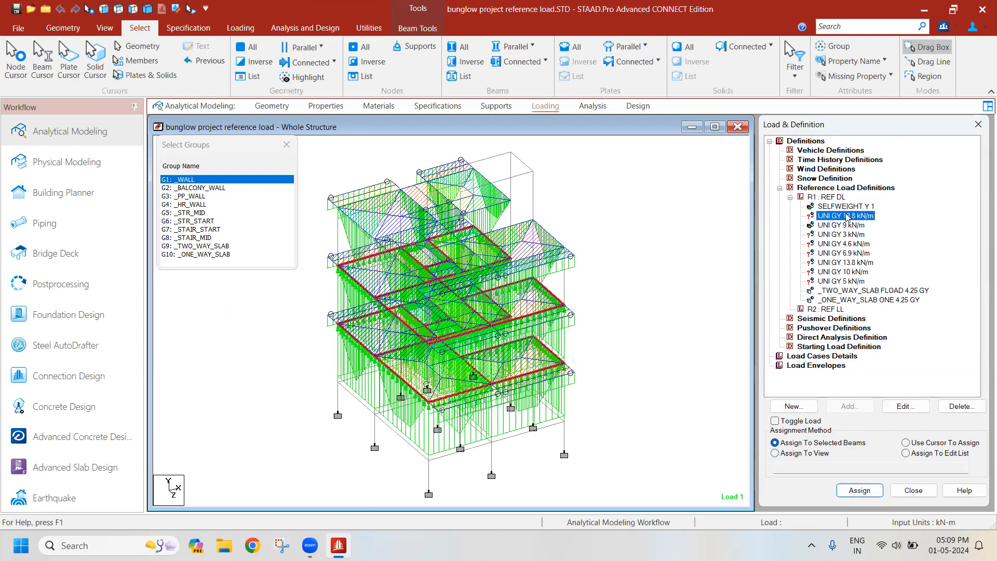
left_click(958, 407)
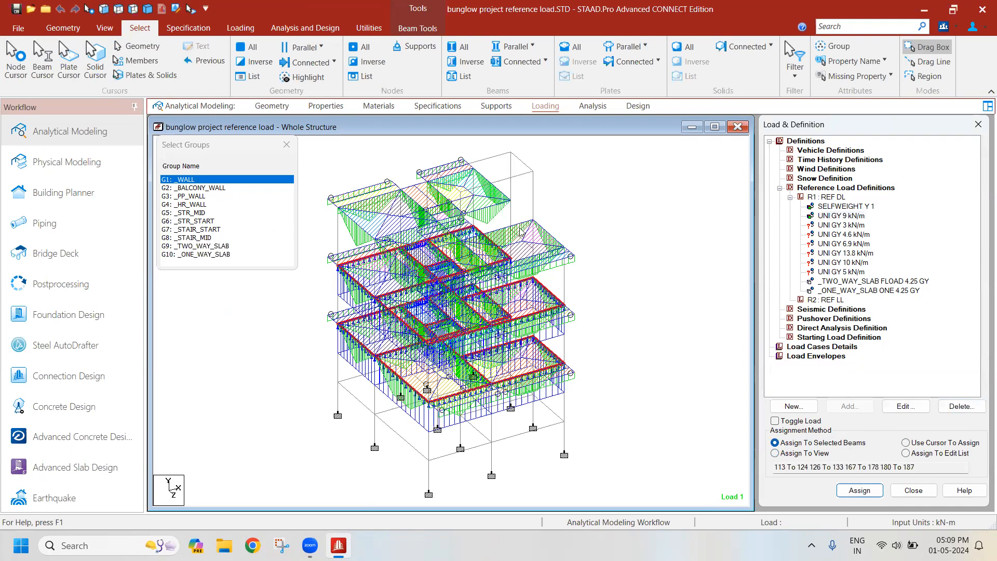
Assign the 3 kN/m uniform force to the beams of the _BALCONY_WALL group and clear the selection
left_click(842, 225)
left_click(221, 188)
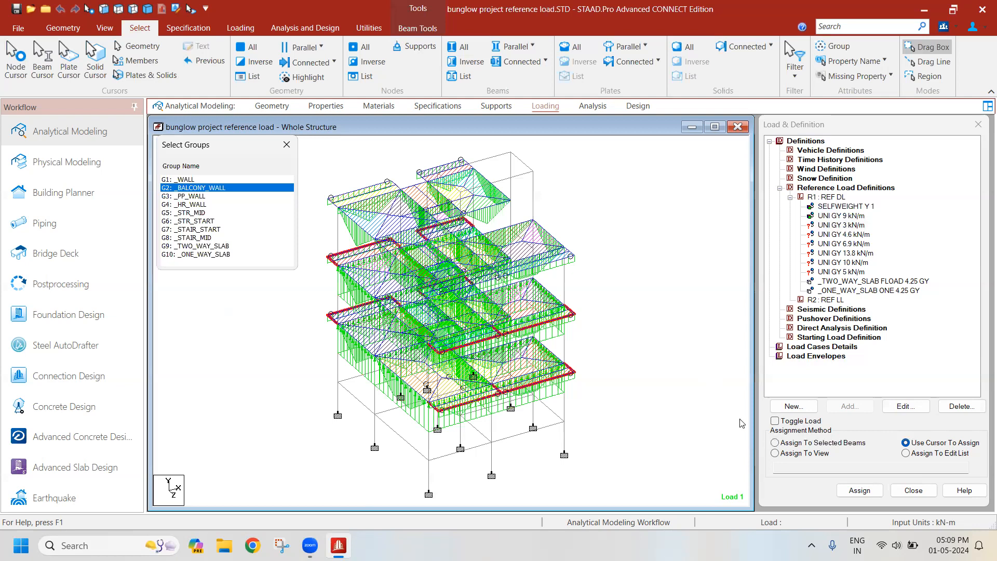
left_click(775, 443)
left_click(860, 491)
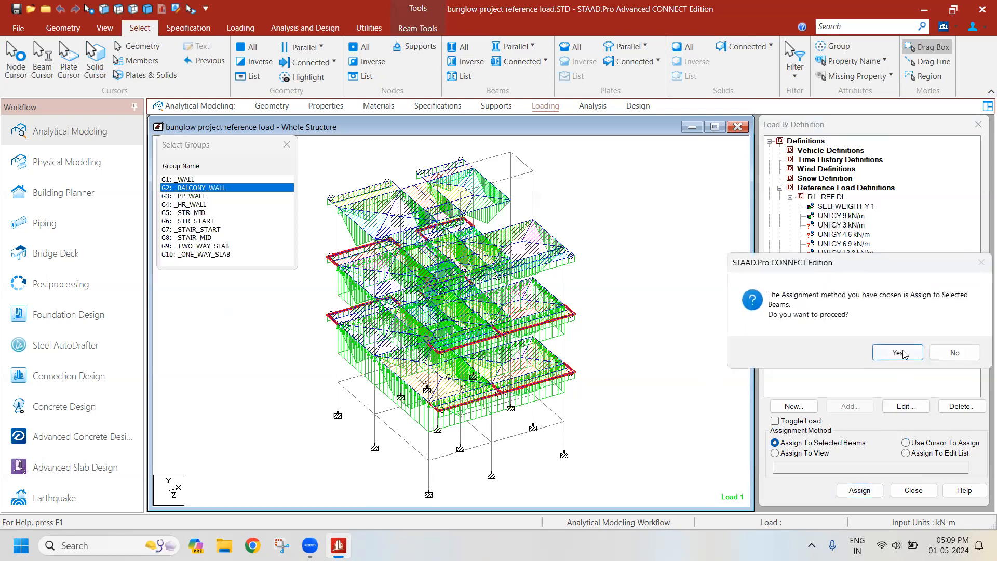
left_click(828, 351)
left_click(218, 188)
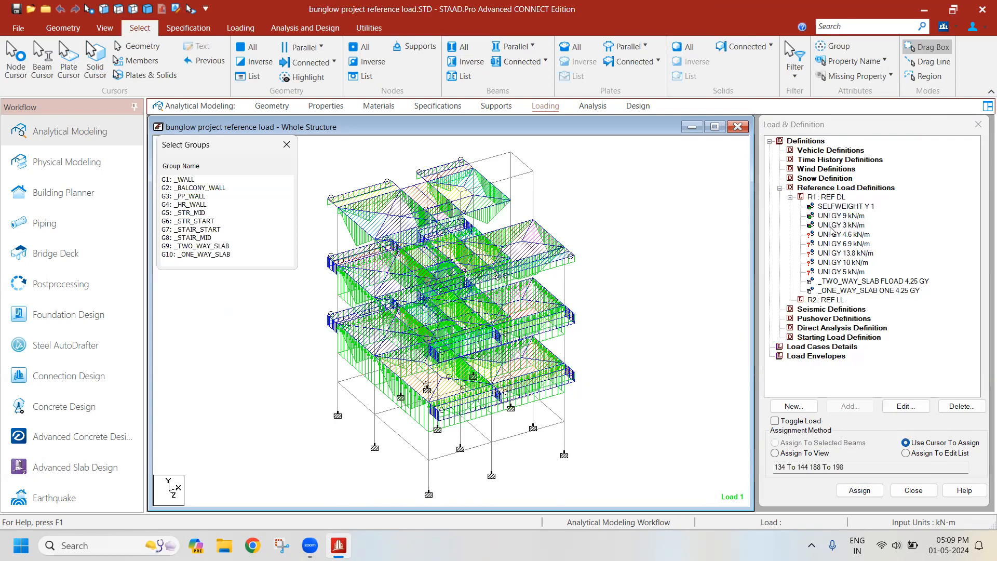
Assign the 4.6 kN/m uniform force to the beams of the _PP_WALL group and clear the selection
left_click(840, 235)
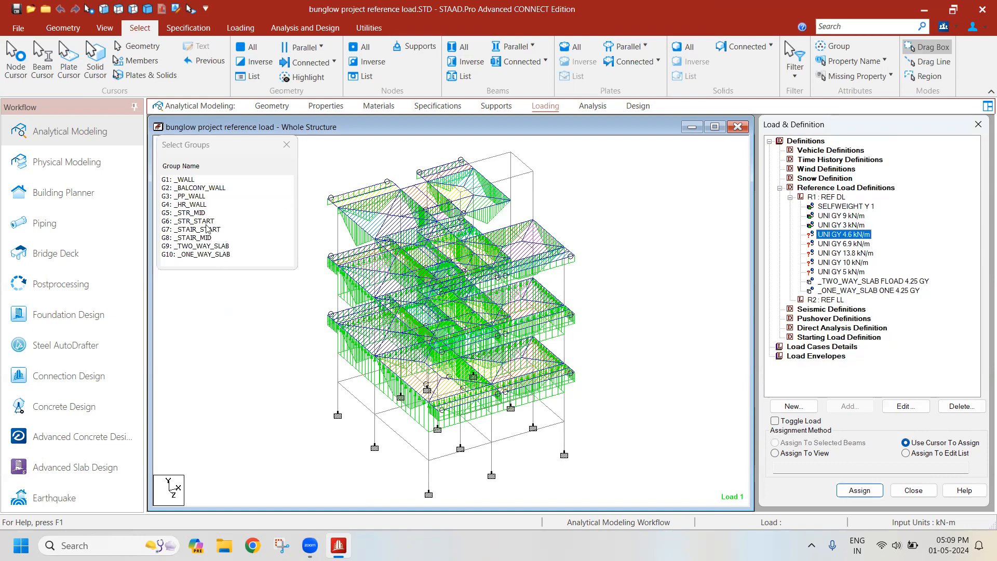
left_click(198, 197)
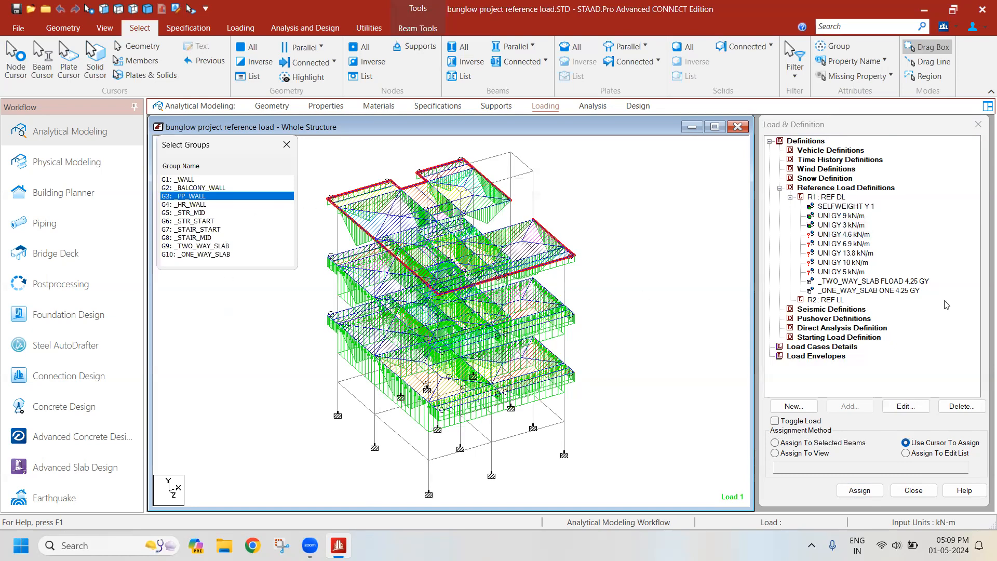
left_click(842, 445)
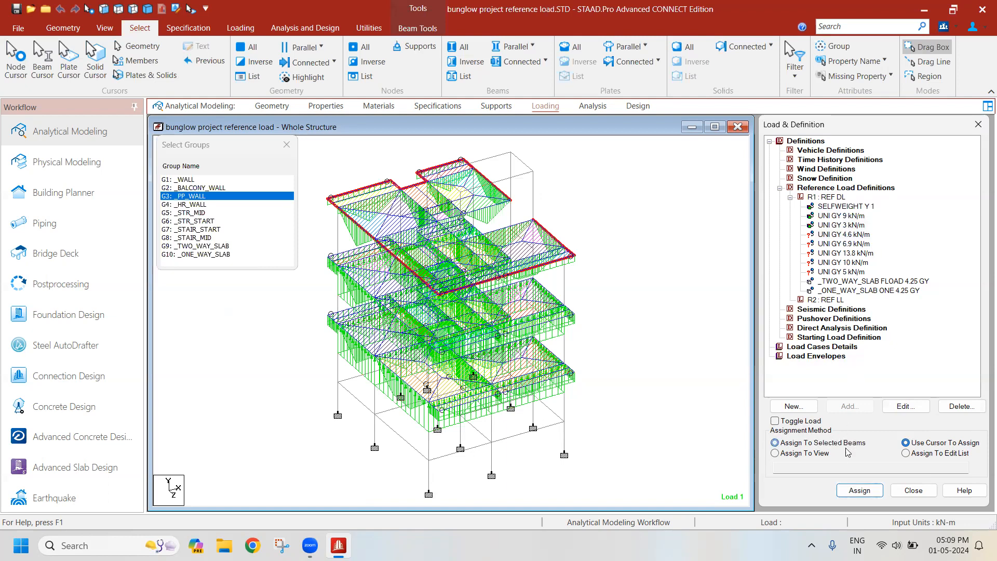
left_click(860, 490)
left_click(897, 353)
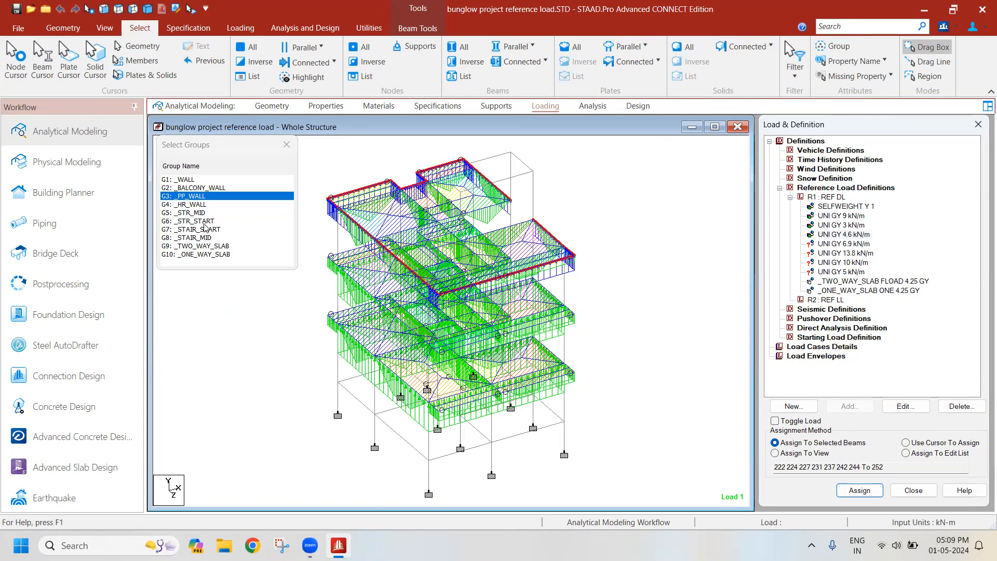
left_click(634, 284)
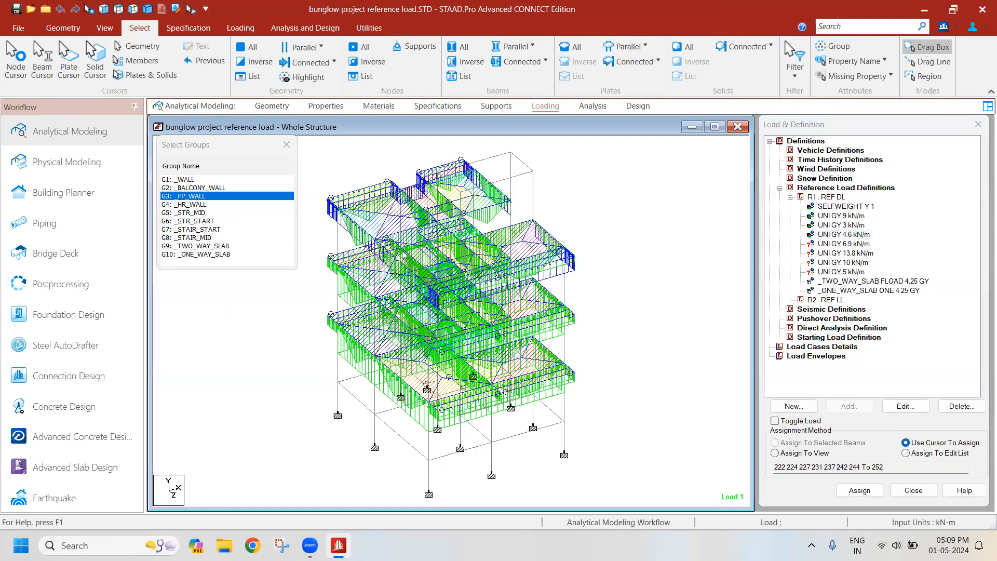
Isolate the members around the open bay without floor load in plan and show them in isometric view
left_click(118, 9)
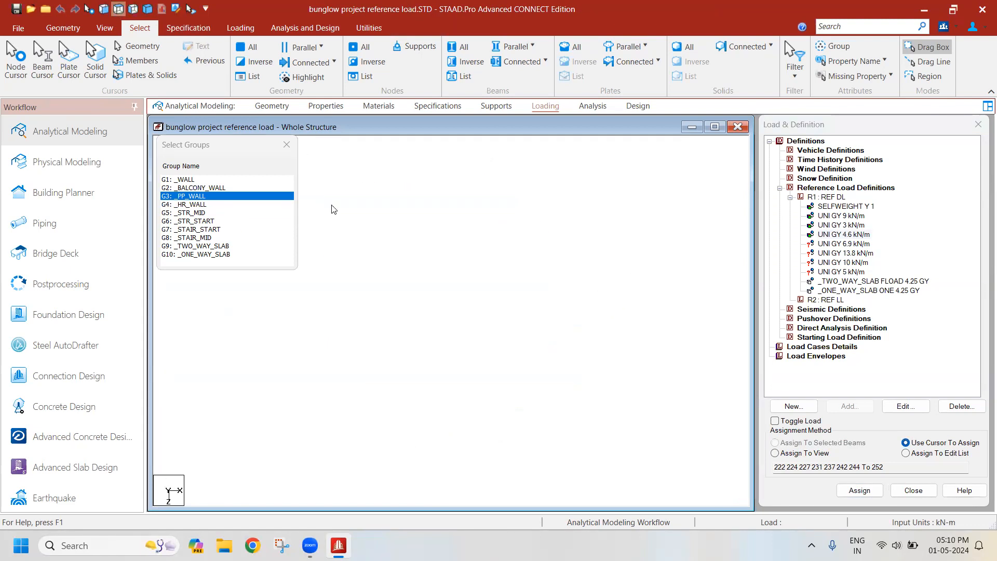
mouse_move(439, 289)
left_mouse_down()
mouse_move(555, 365)
mouse_move(595, 375)
left_mouse_up()
left_click(105, 27)
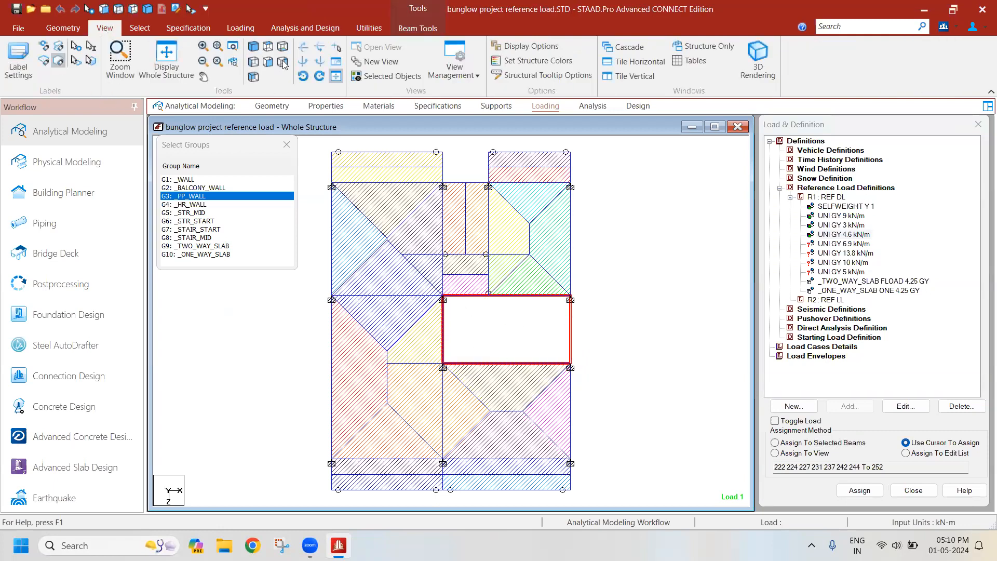
left_click(387, 76)
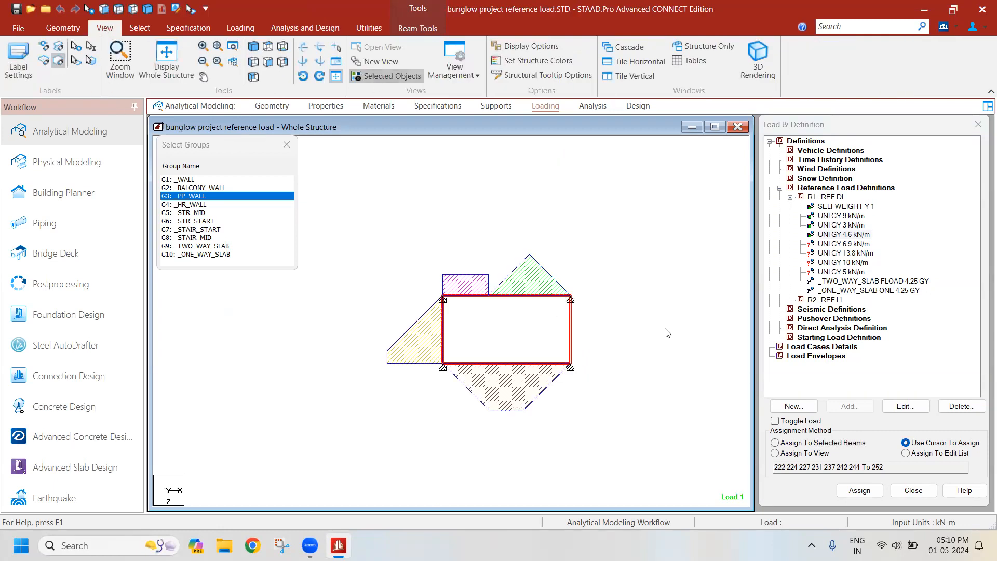
left_click(148, 9)
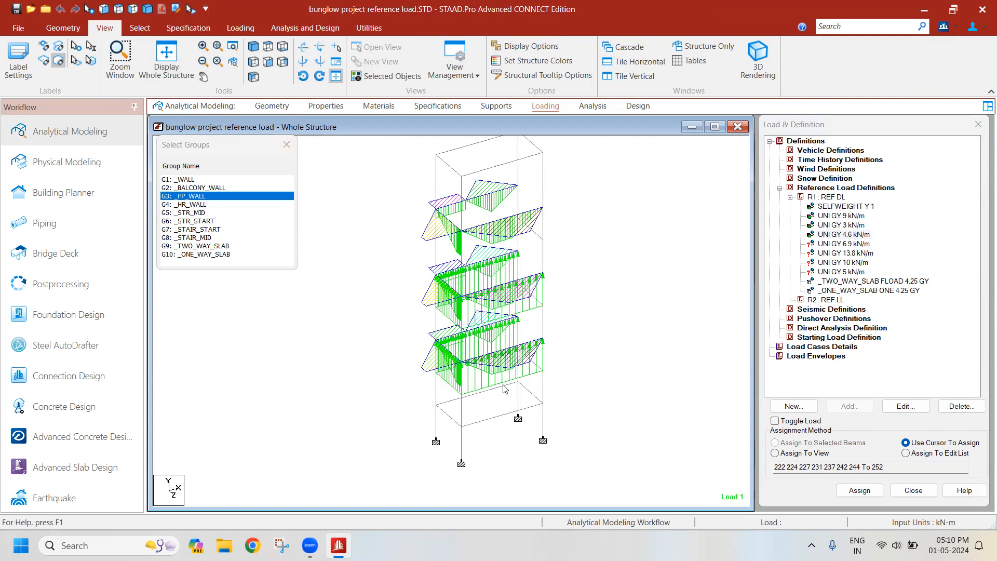
Assign the 6.9 kN/m uniform force to the lowest beam on the +X side of the isolated bay
left_click(528, 395)
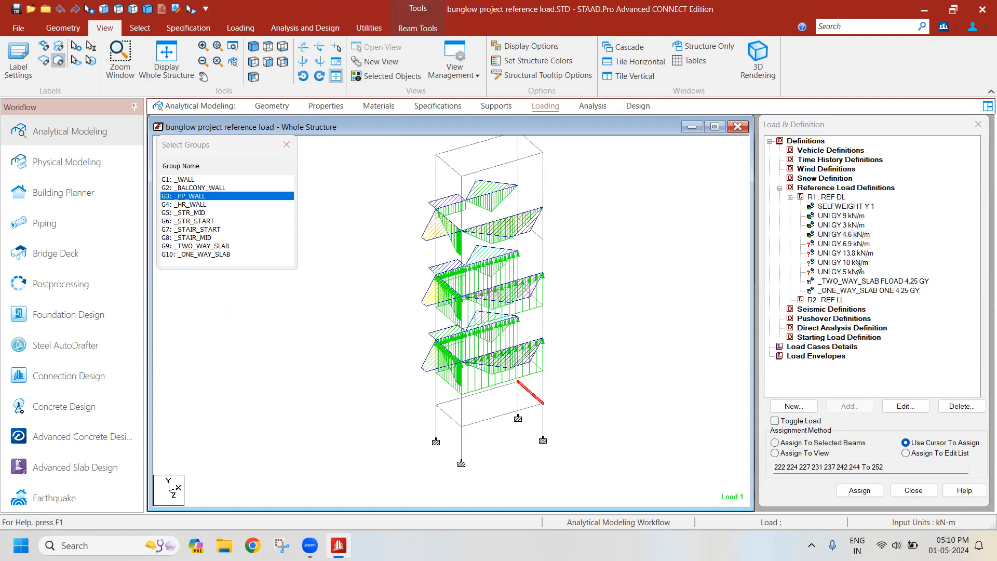
left_click(856, 244)
left_click(850, 443)
left_click(859, 491)
left_click(889, 353)
Assign the remaining 13.8 kN/m uniform force to the three floor beams above the lowest one on the bay's +X side
left_click(539, 365)
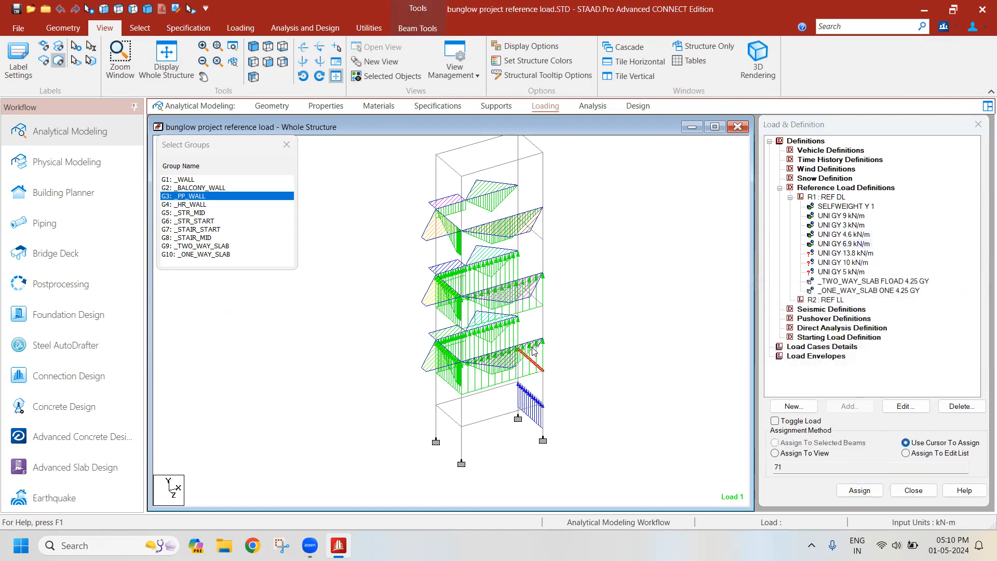
left_click(536, 299, "ctrl")
left_click(536, 235, "ctrl")
left_click(846, 254)
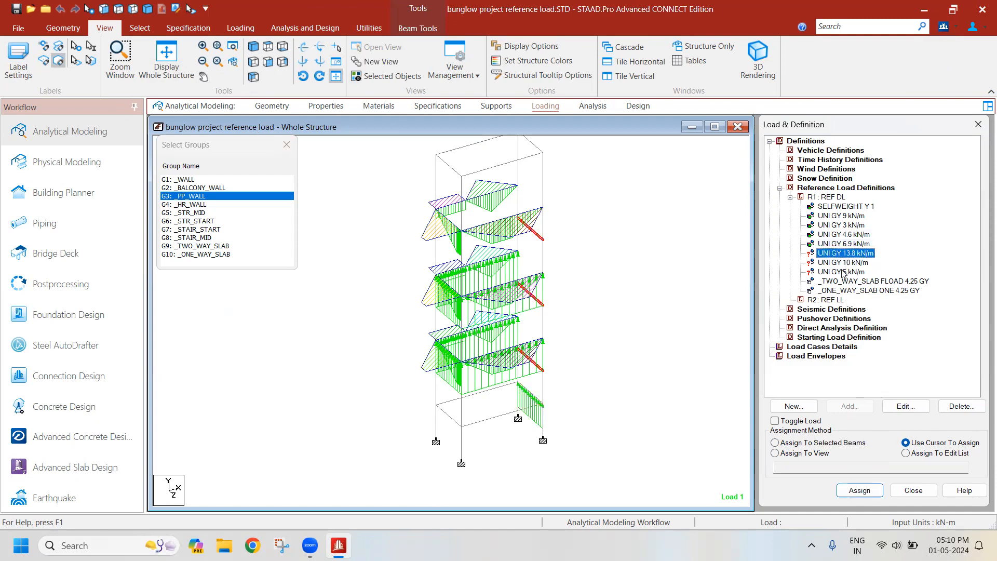
left_click(855, 443)
left_click(860, 490)
left_click(889, 354)
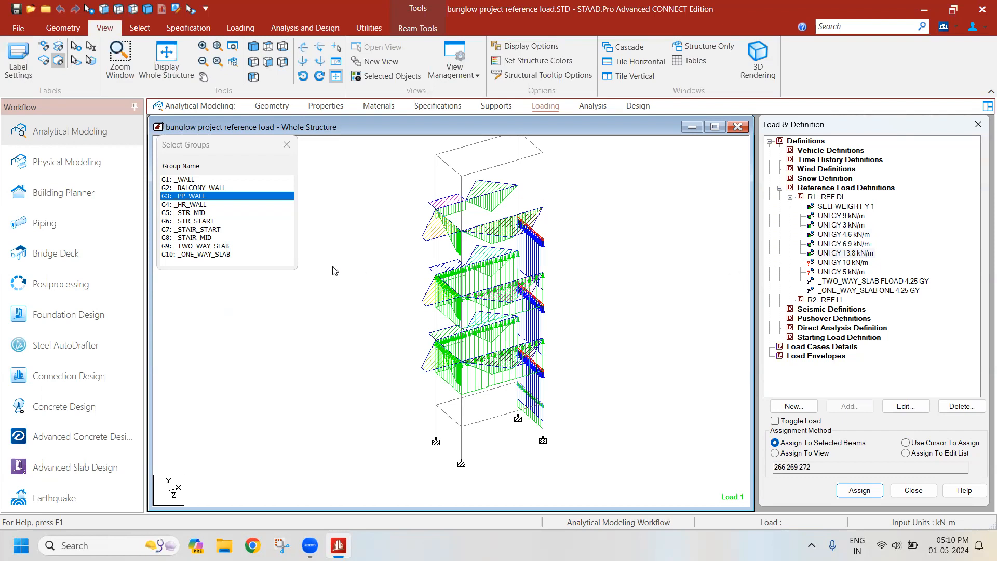
left_click(195, 214, "ctrl")
left_click(203, 220, "ctrl")
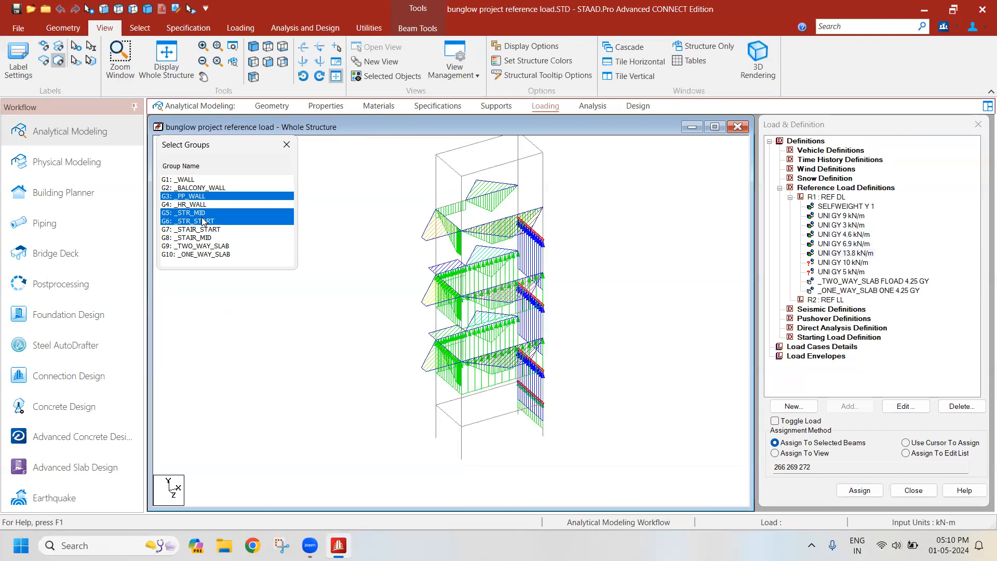
left_click(203, 221)
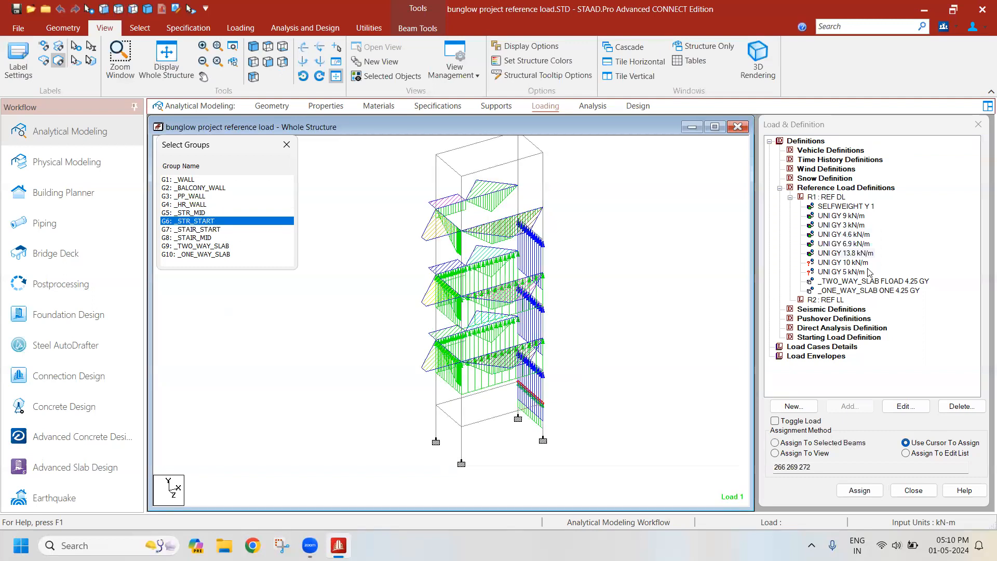
Assign the dead-load 5 kN/m uniform force to the bay's -X side beams at the lowest and fourth levels
left_click(841, 272)
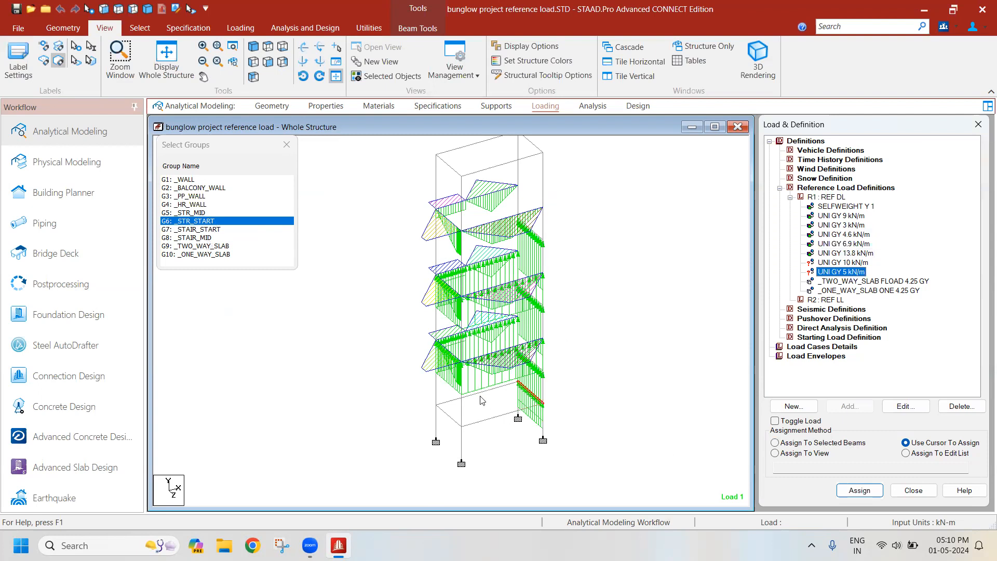
left_click(450, 422)
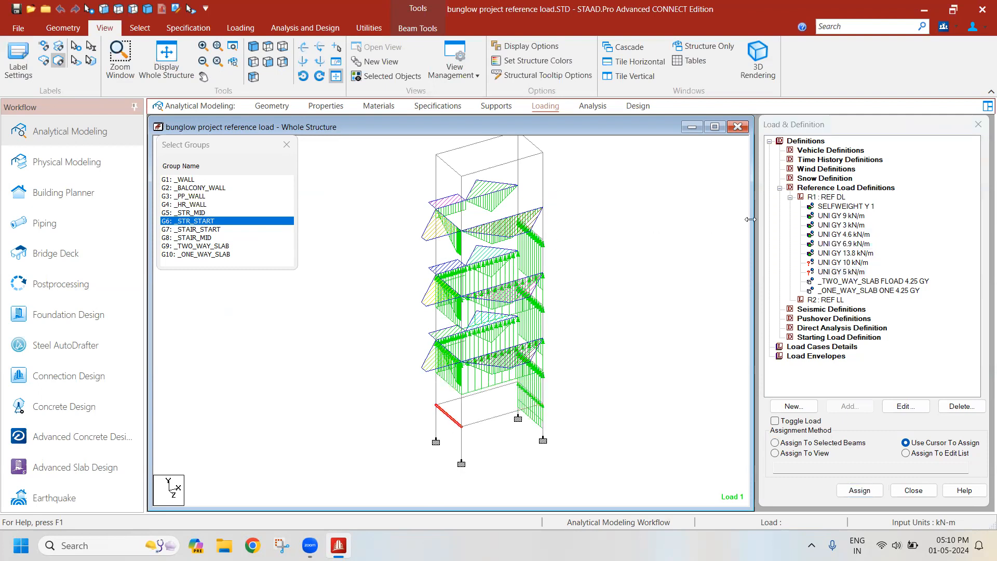
left_click(820, 188)
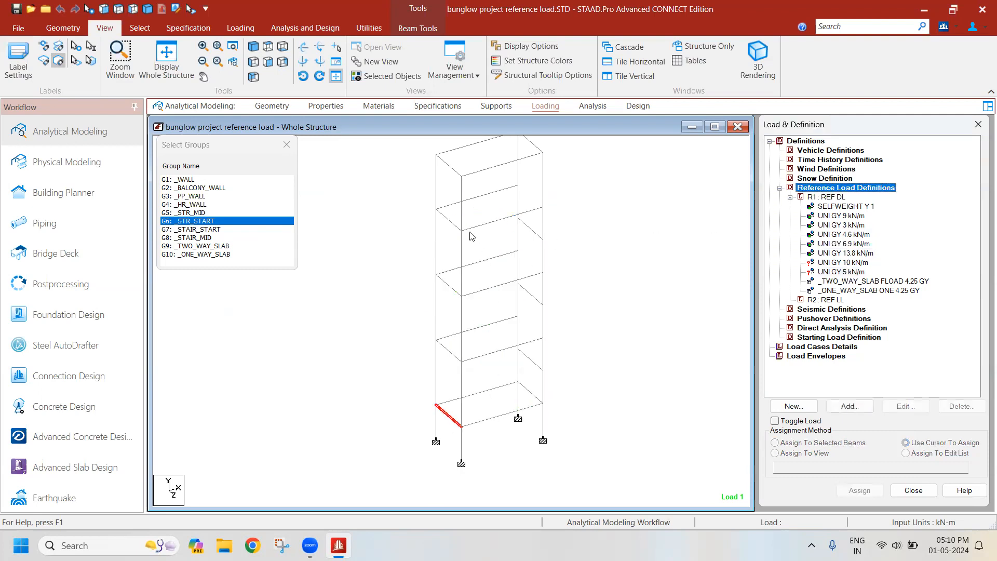
left_click(451, 225, "ctrl")
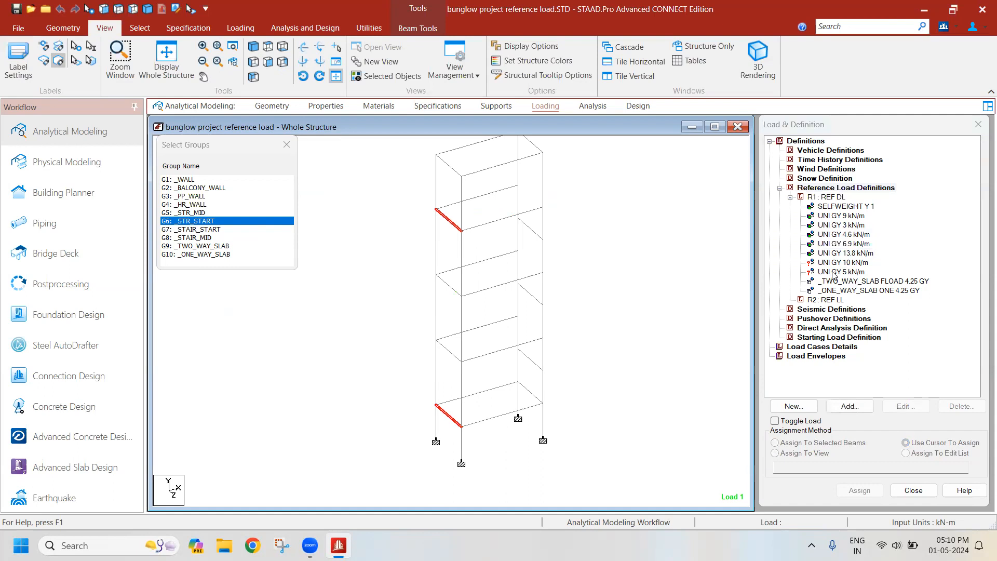
left_click(835, 272)
left_click(844, 443)
left_click(860, 490)
left_click(897, 353)
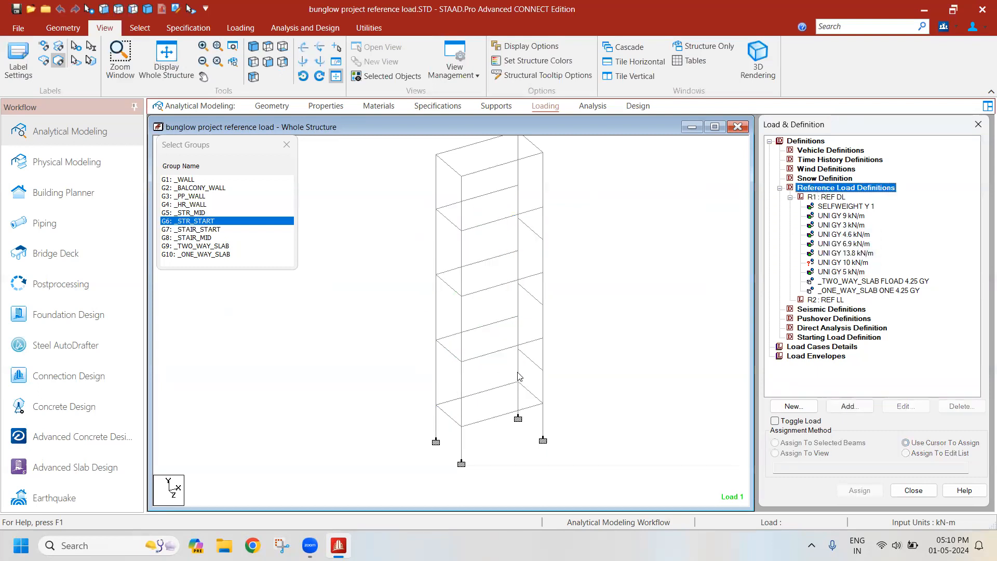
Assign the 10 kN/m uniform force to the two intermediate beams on the bay's -X side and the three upper beams on its +X side
left_click(455, 357)
left_click(533, 363, "ctrl")
left_click(534, 302, "ctrl")
left_click(450, 287, "ctrl")
left_click(533, 231, "ctrl")
left_click(843, 263)
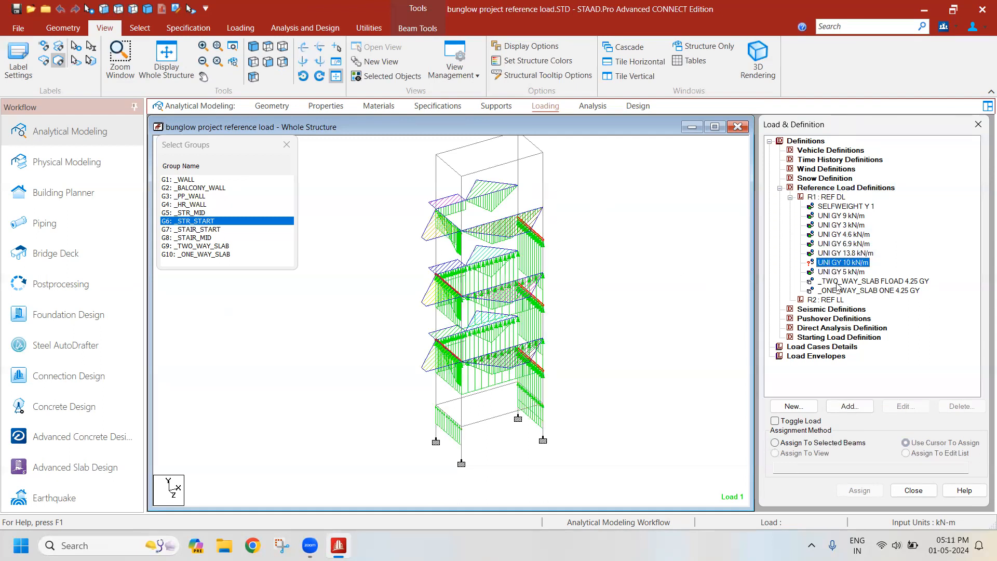
left_click(863, 491)
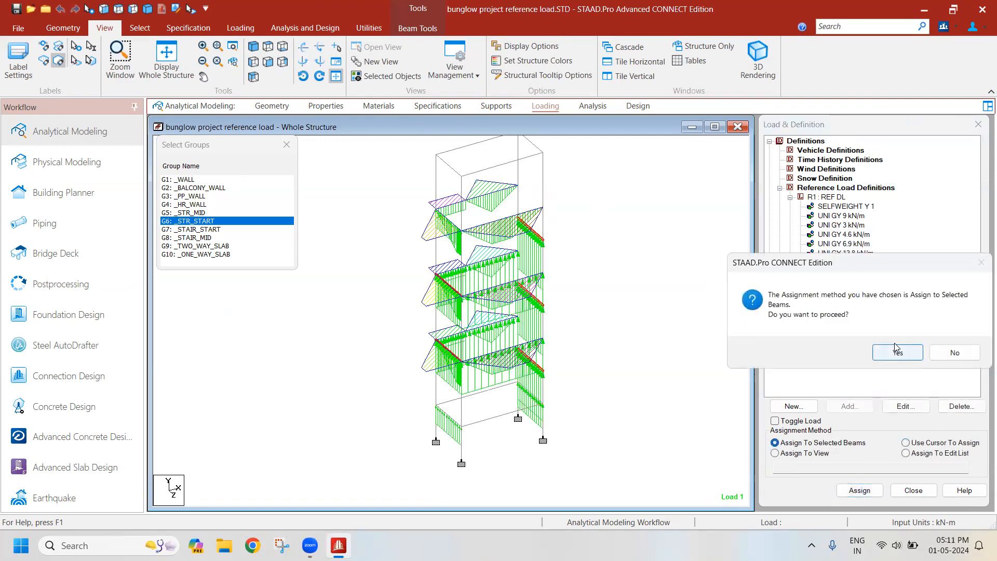
left_click(826, 349)
Change the 13.8 kN/m uniform force in REF DL to 9 kN/m and close the group selection
double_click(851, 253)
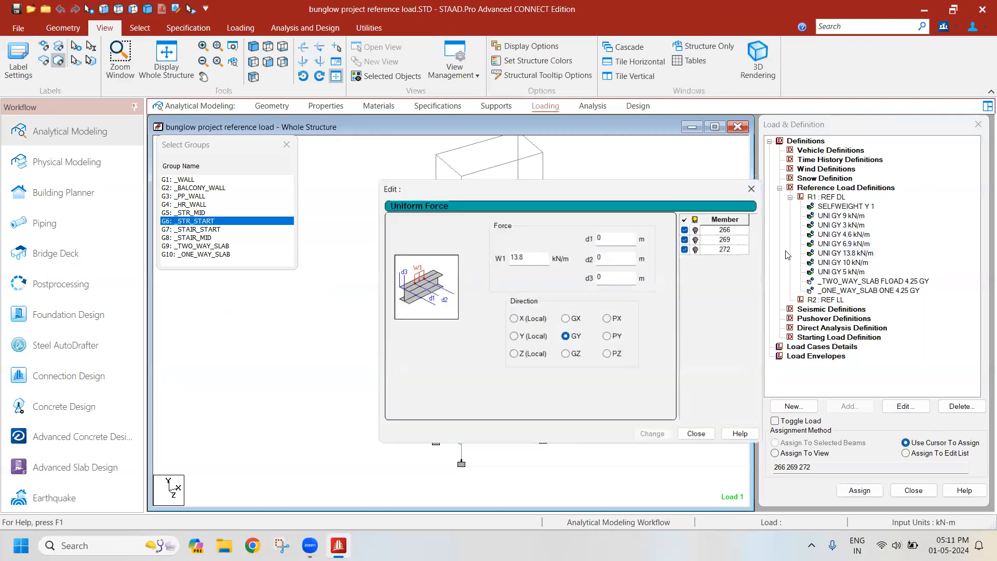
type("9")
left_click(653, 434)
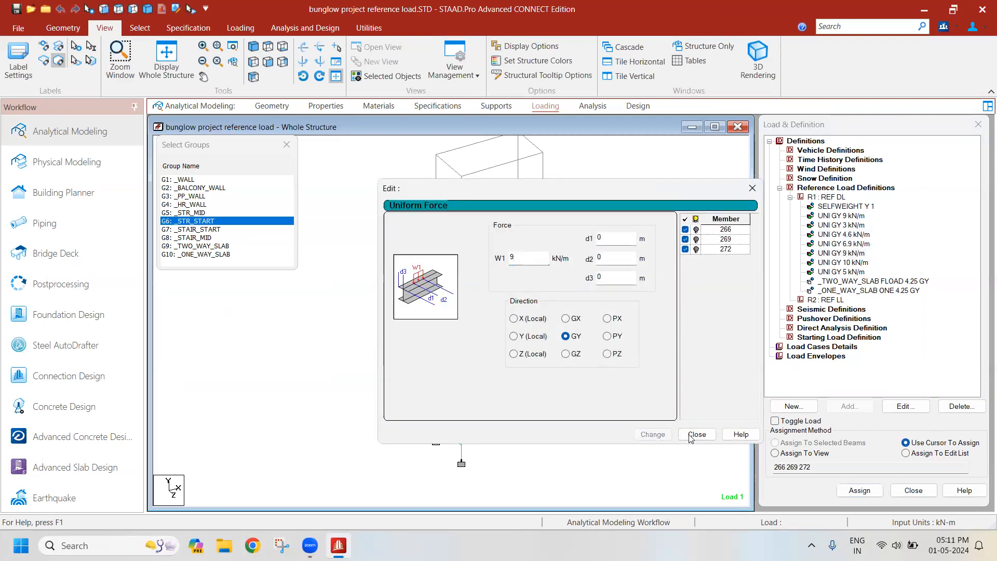
left_click(696, 435)
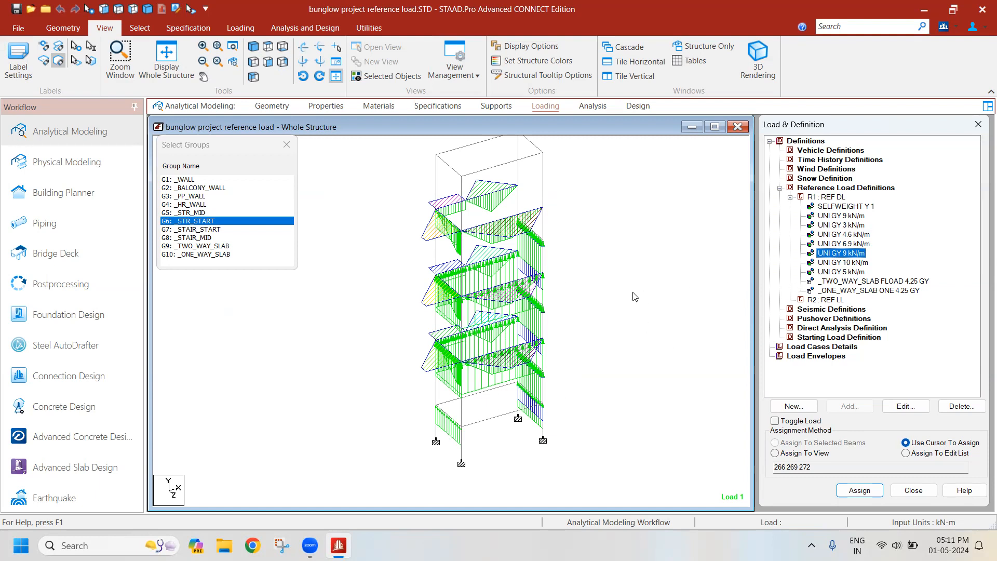
left_click(287, 147)
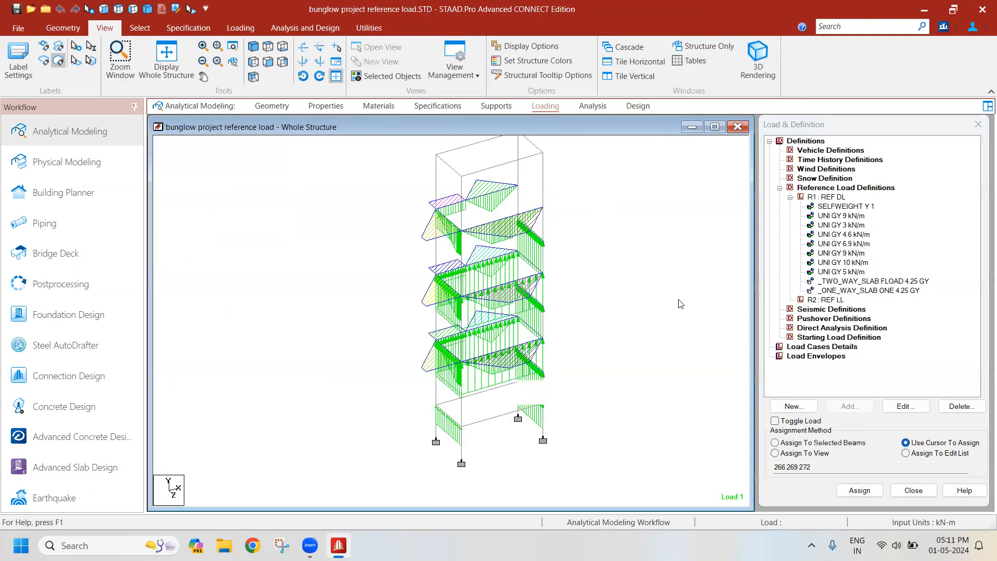
Add uniform forces of 2.5 kN/m and 5 kN/m in the GY direction to the REF LL reference load
left_click(839, 301)
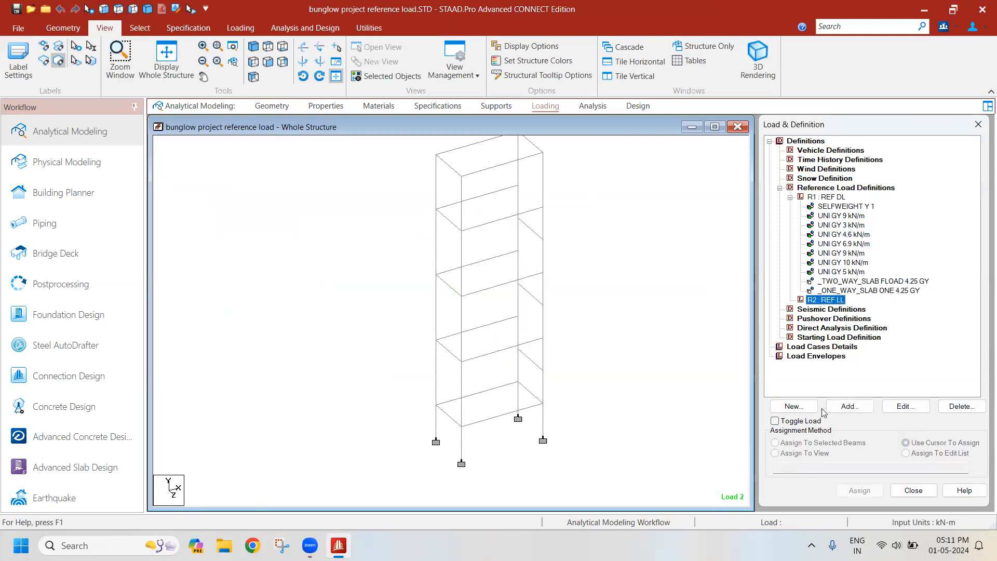
left_click(850, 406)
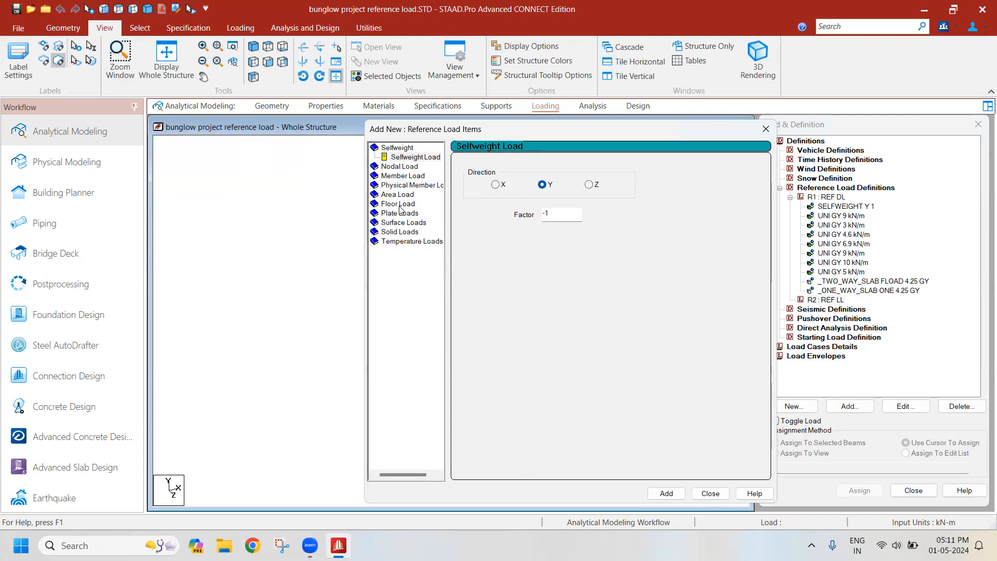
left_click(401, 206)
left_click(409, 168)
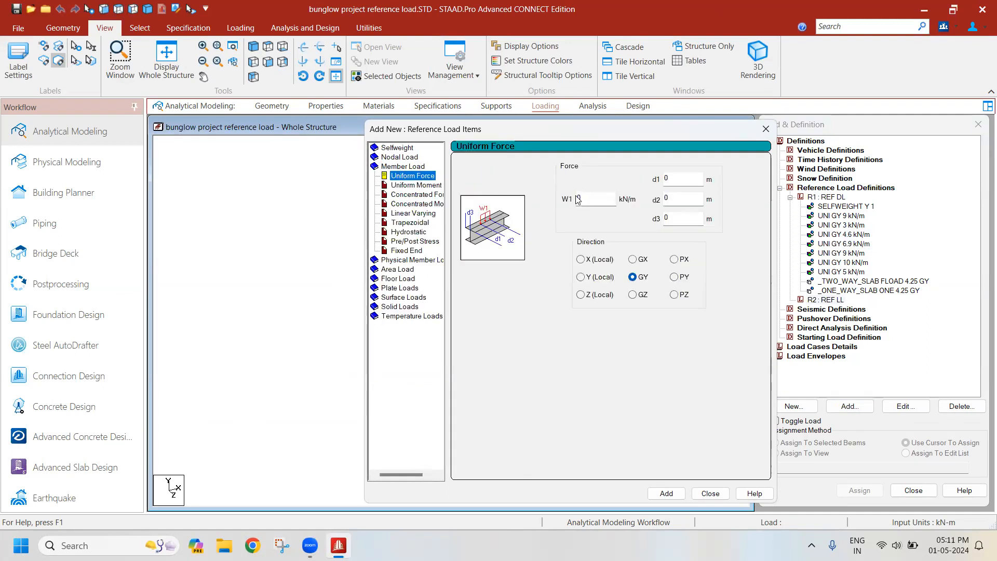
left_click_drag(582, 200, 544, 204)
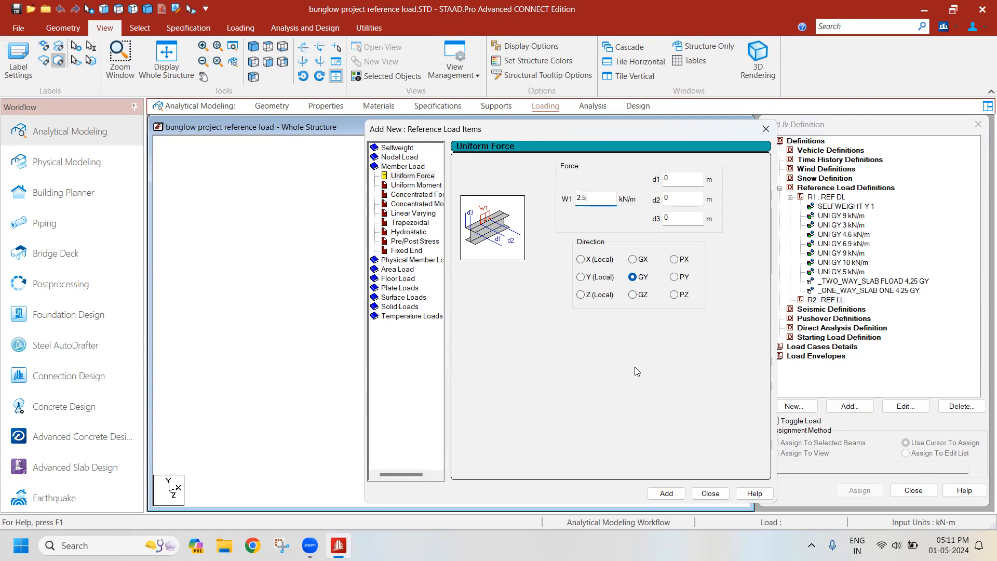
left_click_drag(577, 132, 540, 81)
left_click(629, 443)
left_click_drag(554, 148, 507, 150)
type("5")
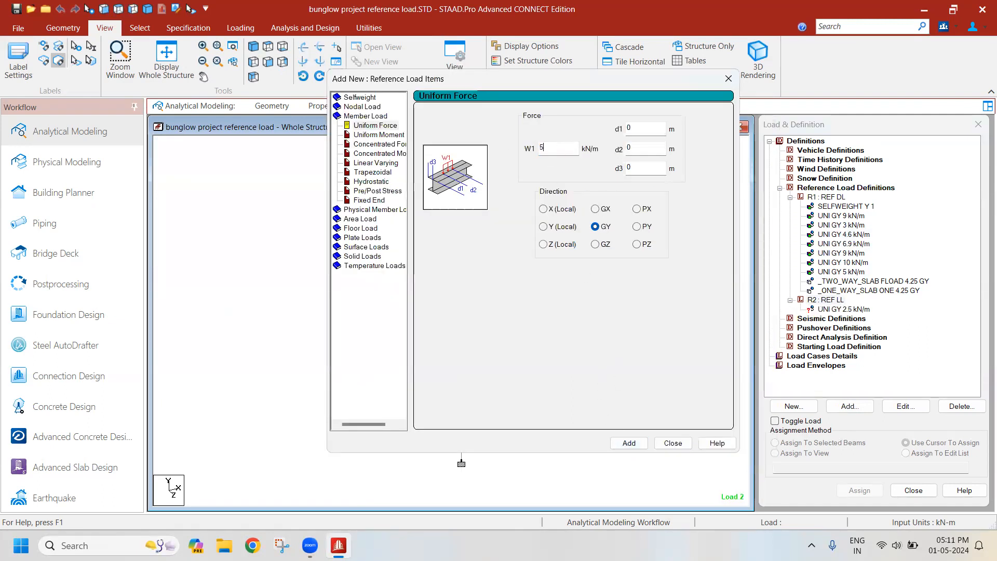
left_click(629, 443)
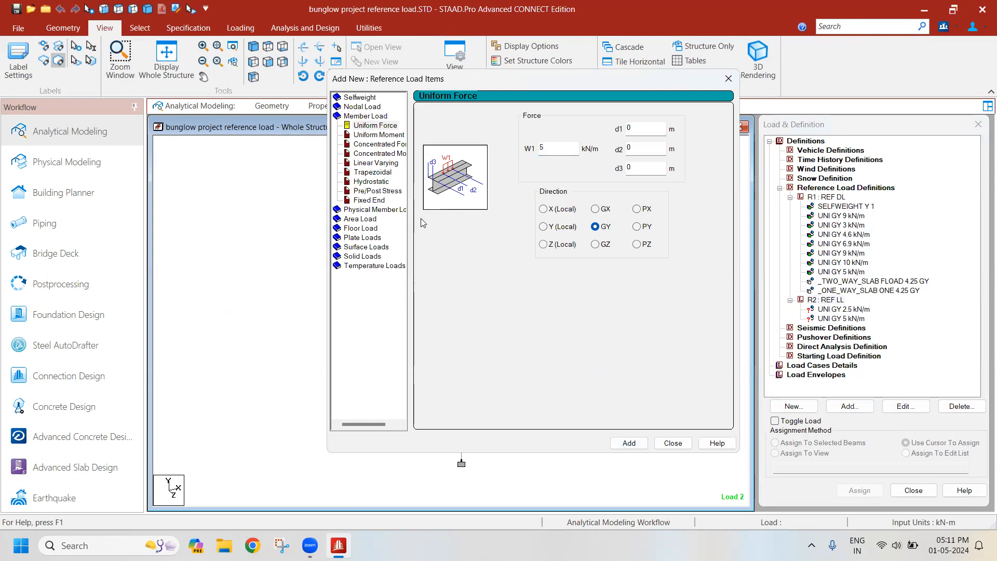
Add a group floor load of 2 kN/m2 in Global Y on _TWO_WAY_SLAB to REF LL
left_click(361, 229)
double_click(459, 178)
type("2")
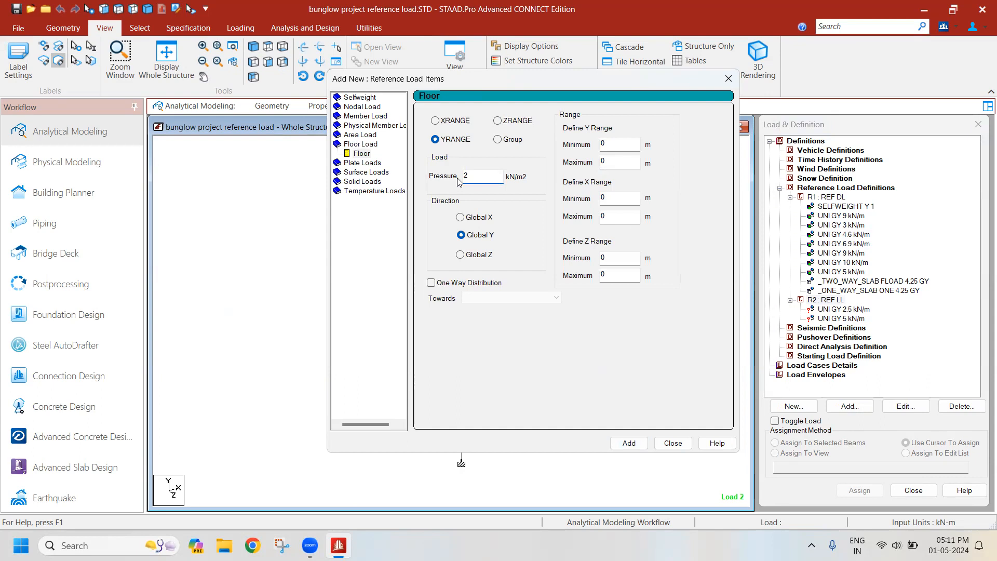
left_click(498, 139)
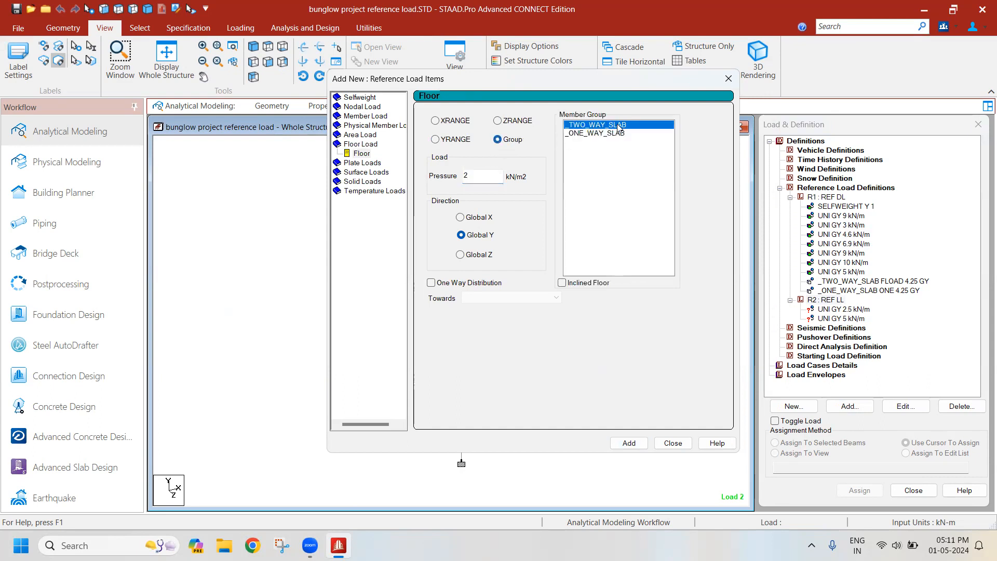
left_click(632, 445)
Add a 2 kN/m2 Global Y floor load on the _ONE_WAY_SLAB group with one way distribution to REF LL
left_click(596, 134)
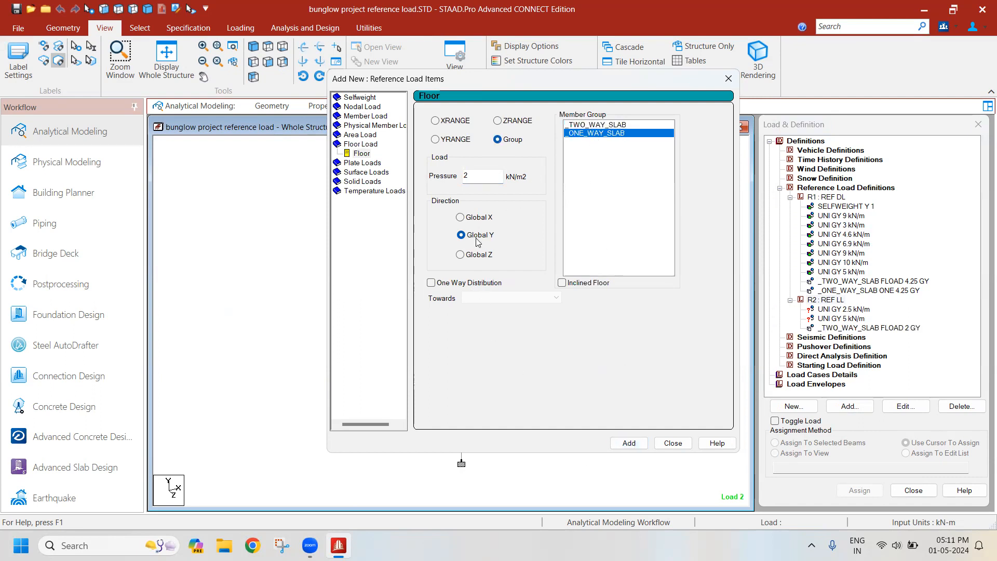
left_click(459, 285)
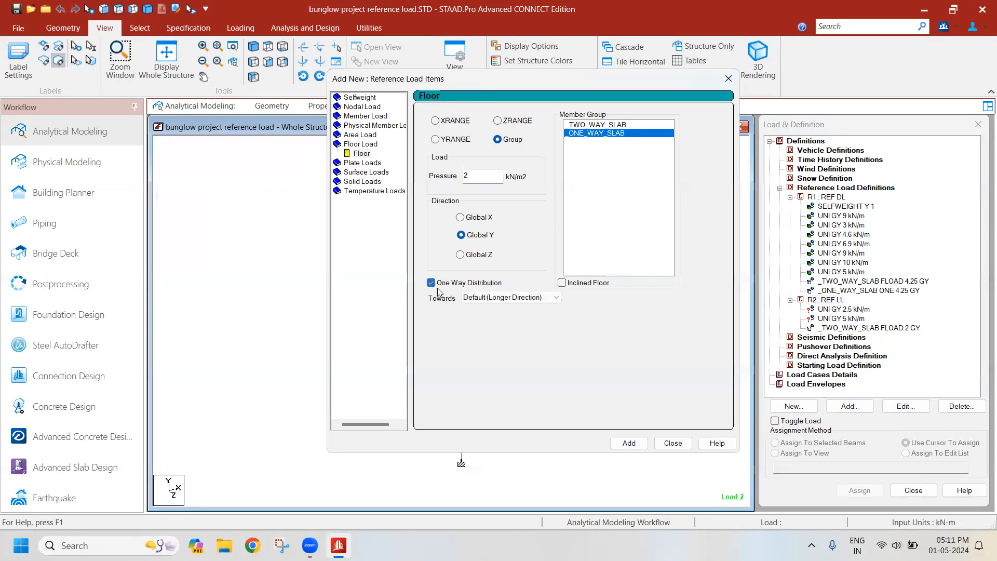
left_click(631, 444)
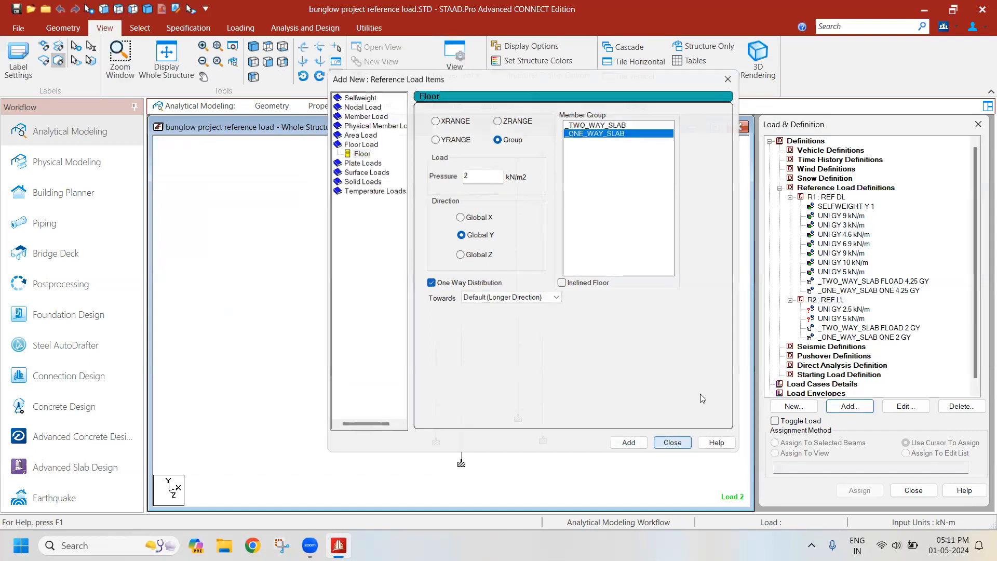
left_click(673, 443)
Assign the live 2.5 kN/m uniform force to the bay's -X side beams at the lowest and fourth levels
left_click(451, 419)
left_click(450, 221, "ctrl")
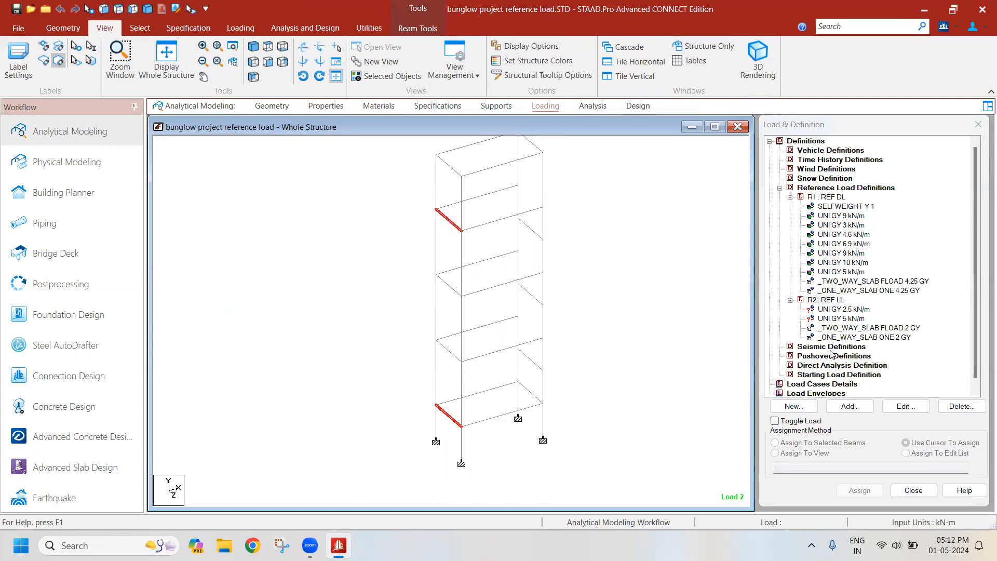
left_click(856, 311)
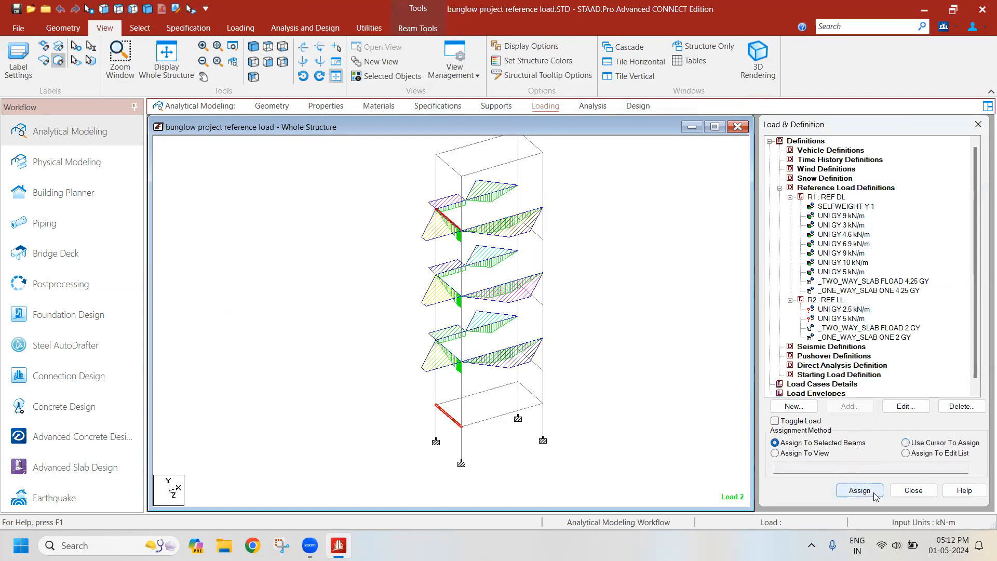
left_click(860, 490)
left_click(832, 350)
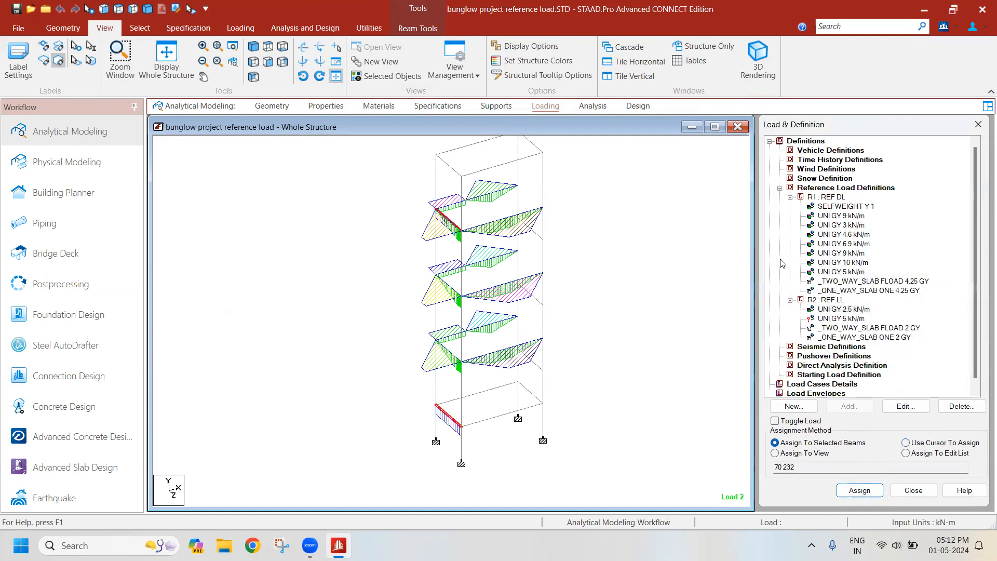
Assign the live 5 kN/m uniform force to the two intermediate -X side beams and the three upper +X side beams, and clear the selection
left_click(831, 244)
left_click(809, 189)
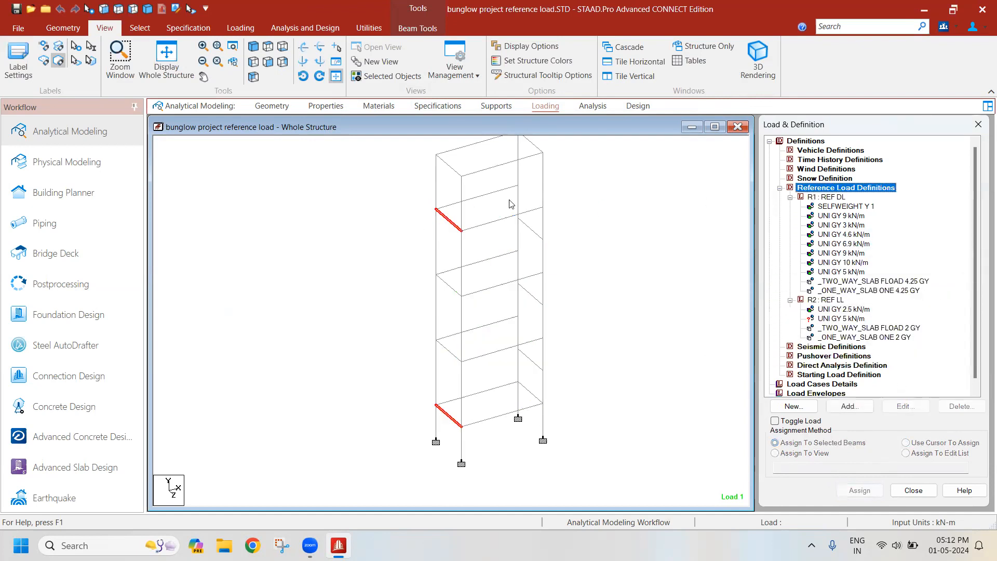
left_click(531, 229)
left_click(457, 292, "ctrl")
left_click(531, 294, "ctrl")
left_click(447, 350, "ctrl")
left_click(530, 359, "ctrl")
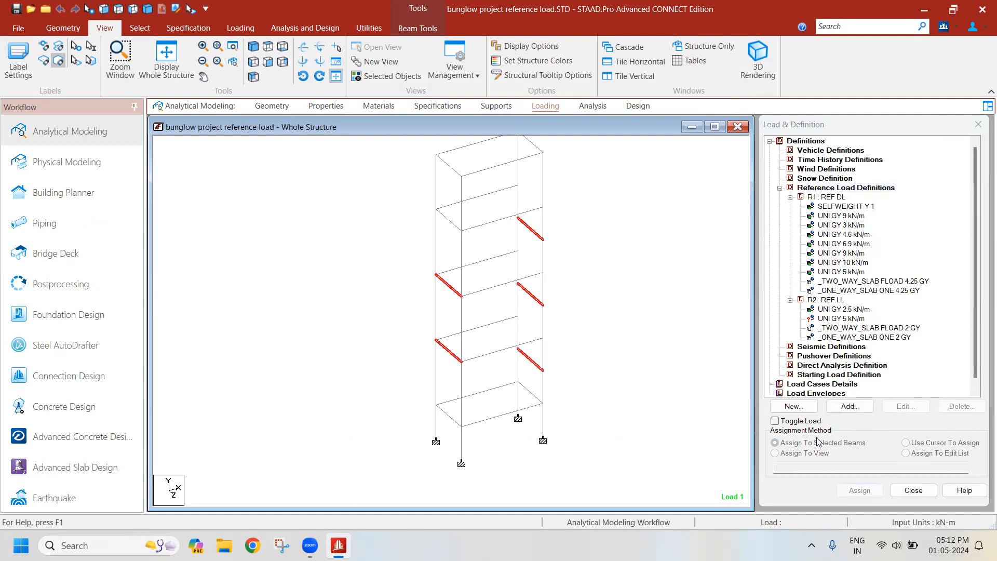
left_click(837, 319)
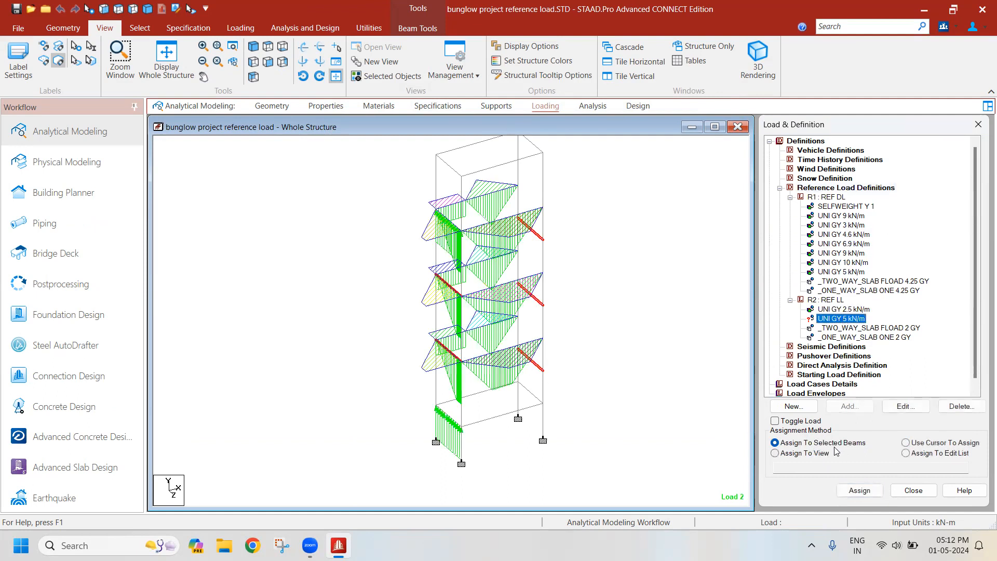
left_click(862, 491)
left_click(828, 350)
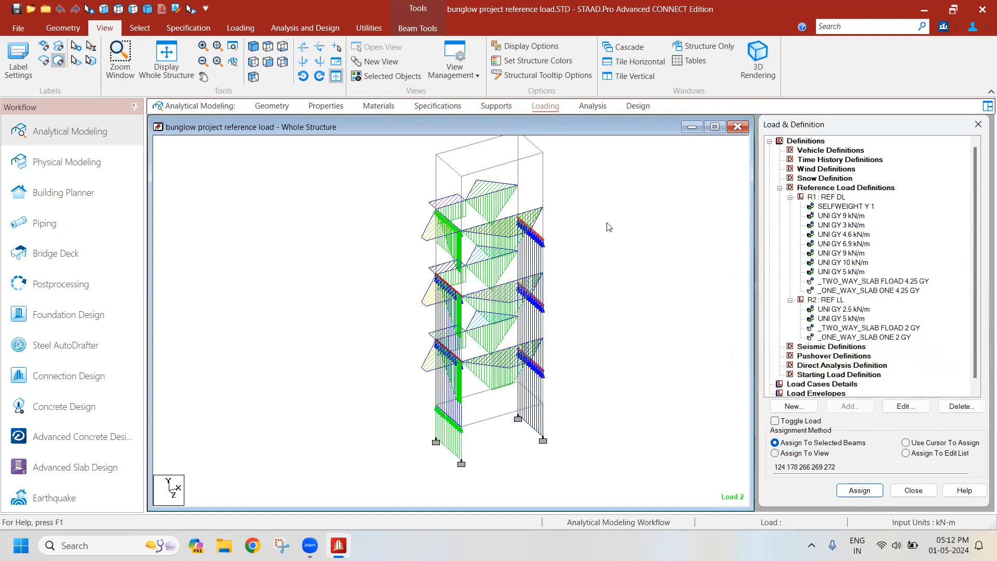
left_click(467, 325)
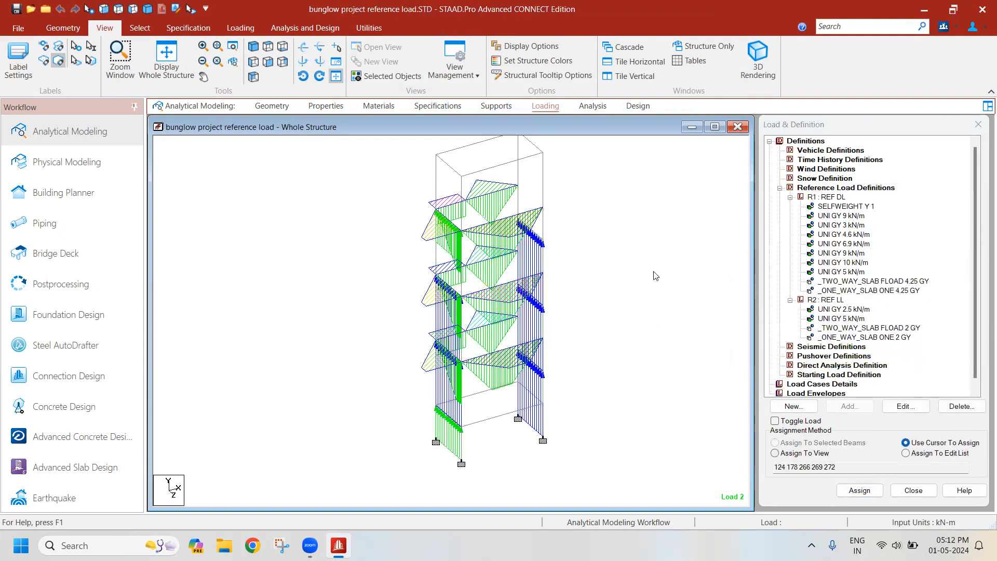
Collapse the reference load definitions and display the whole structure again
left_click(780, 189)
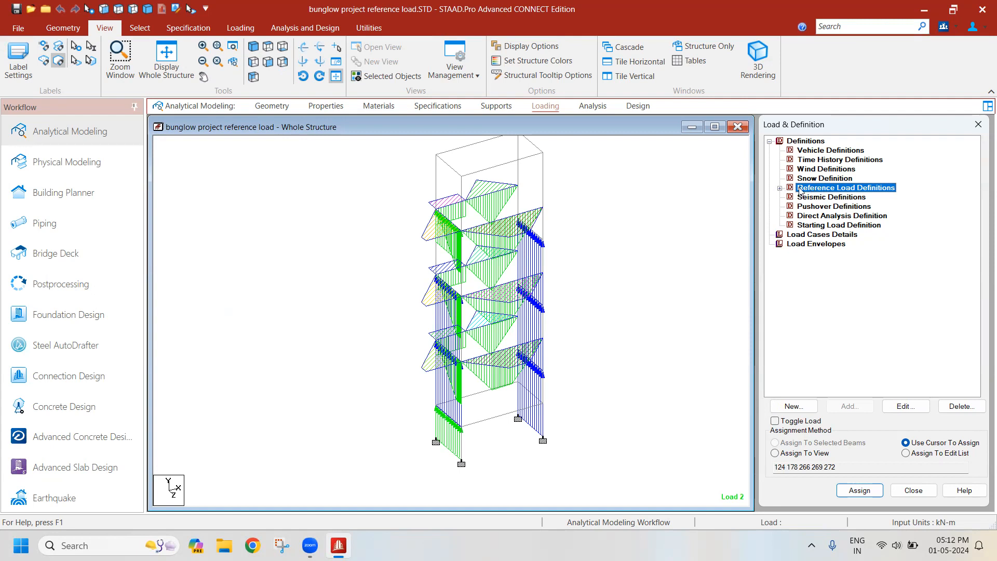
left_click(597, 281)
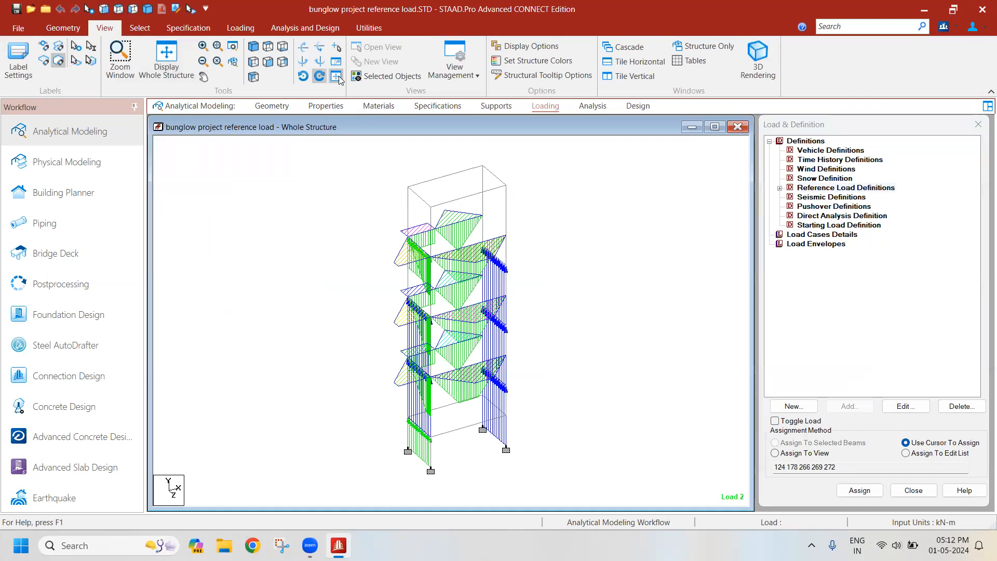
left_click(151, 69)
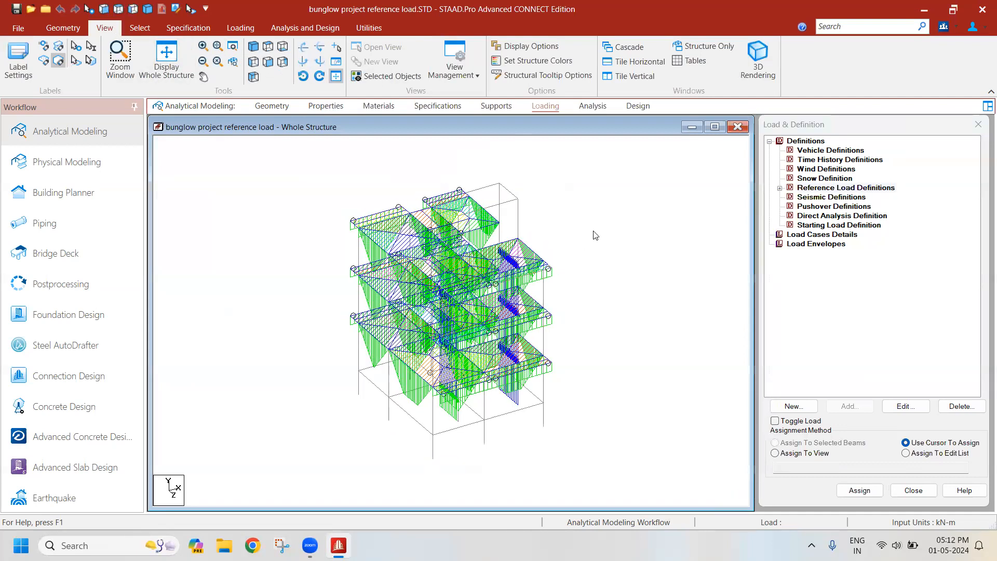
Start a new seismic definition and set its code type to Indian IS 1893-2016
left_click(805, 144)
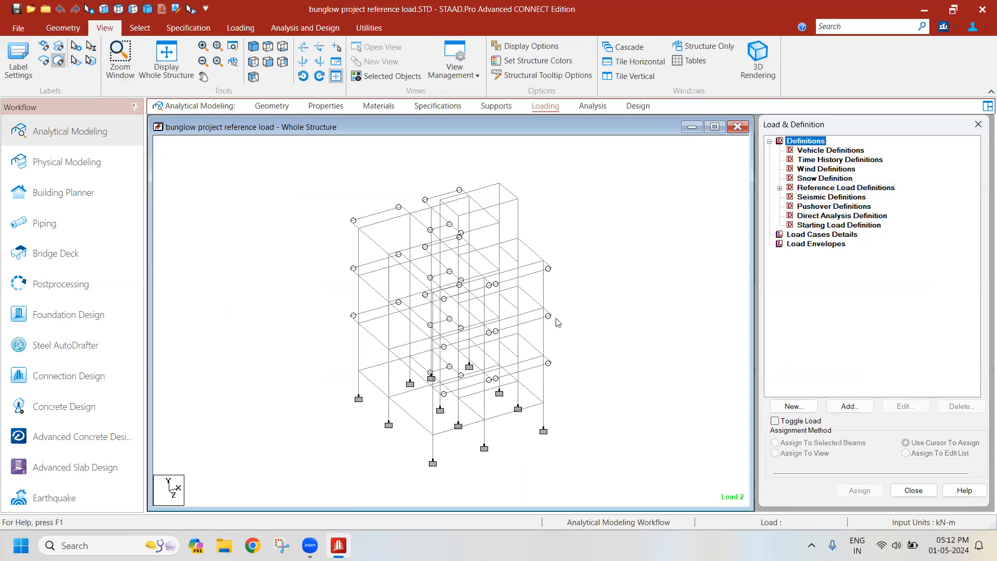
scroll(555, 319, "up", 1)
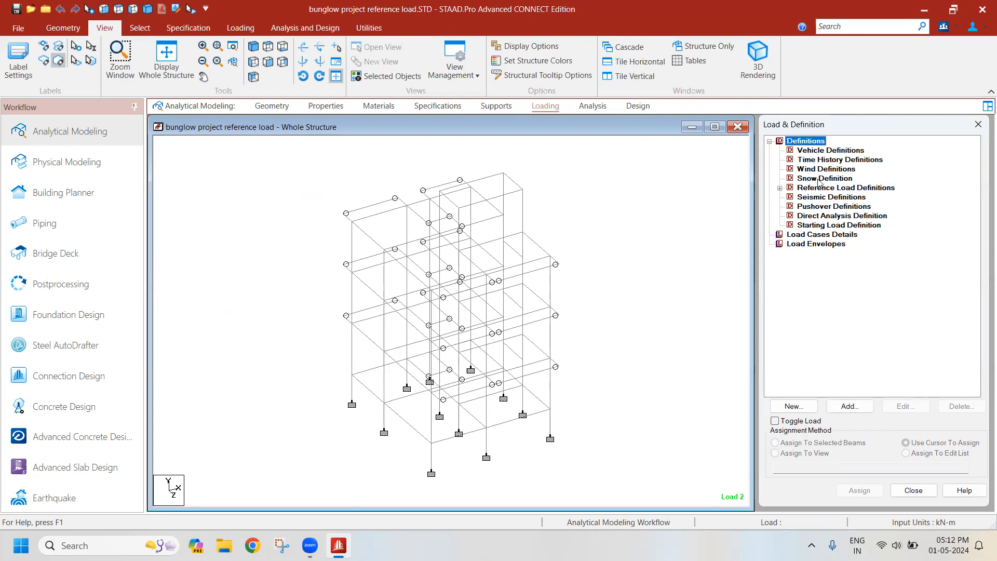
left_click(818, 197)
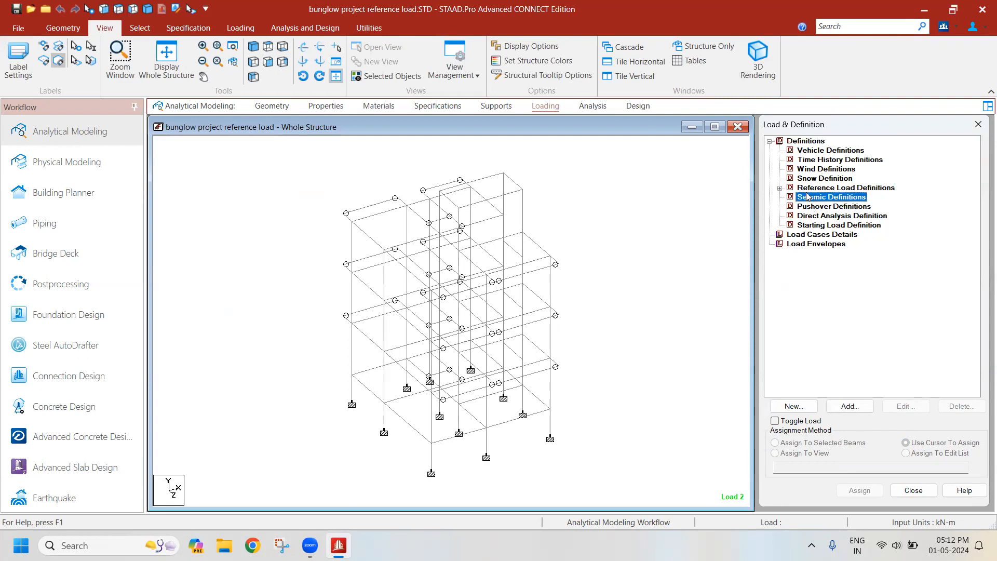
left_click(842, 405)
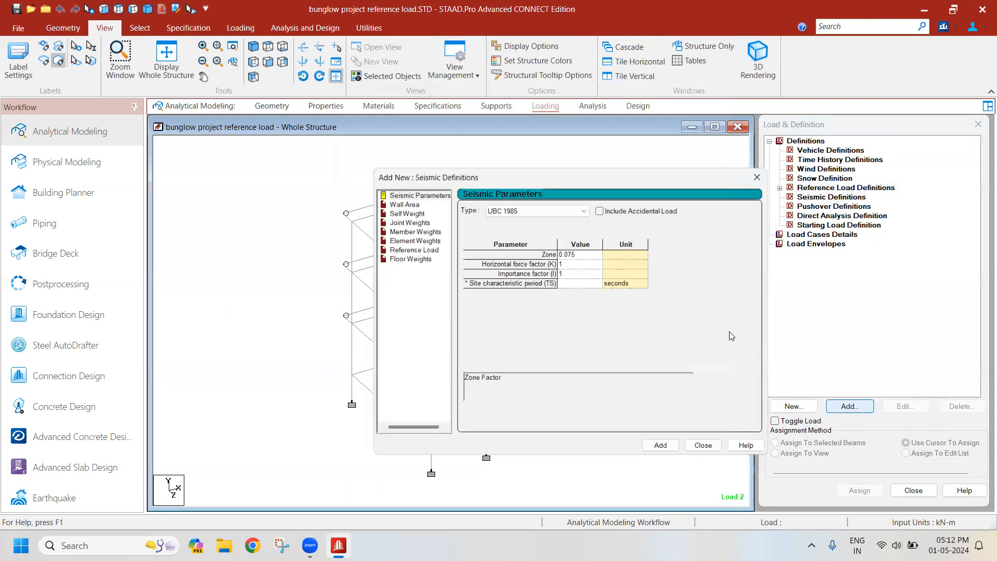
left_click(541, 209)
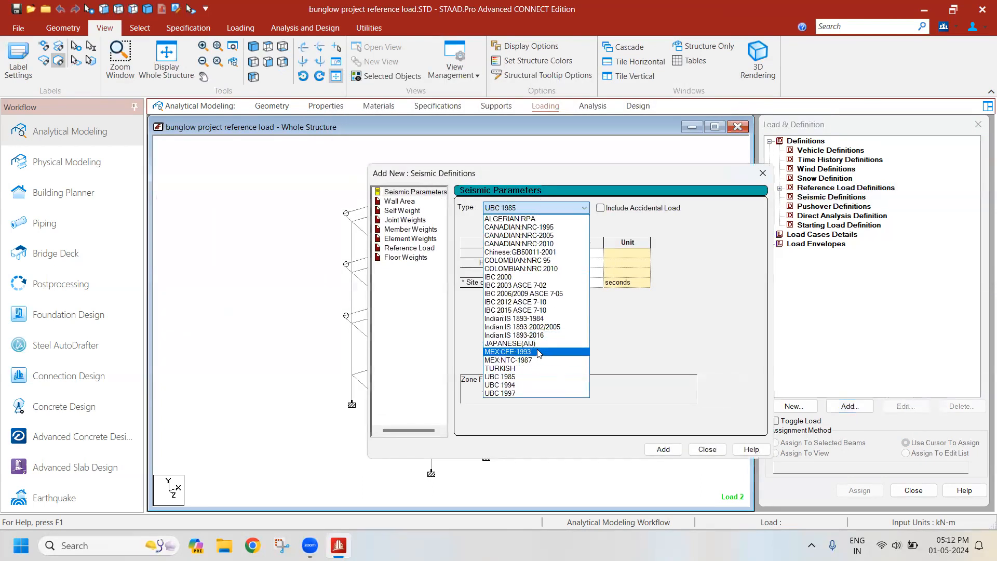
left_click(557, 335)
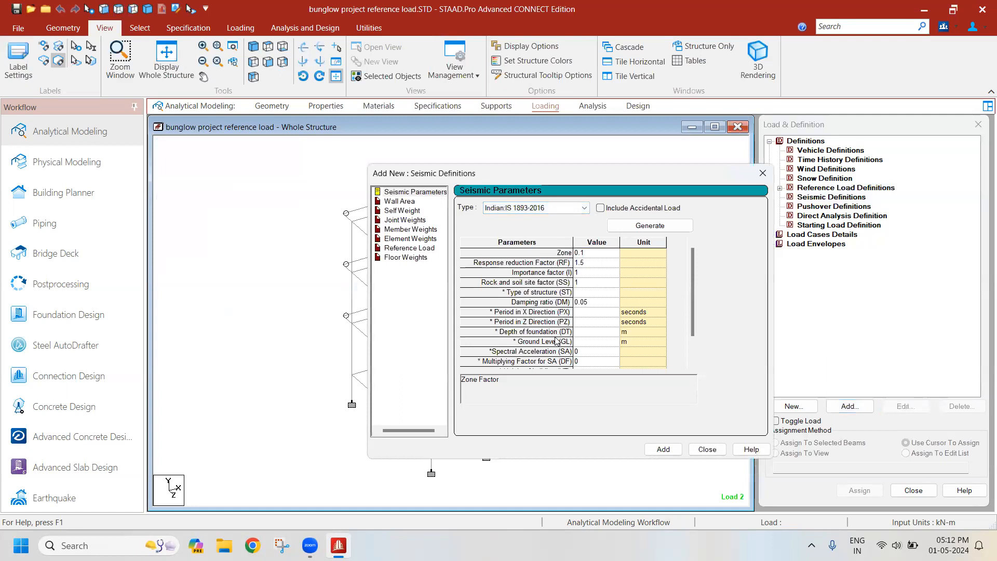
In the IS 1893 parameter generator, choose zone III and the response reduction for RC buildings with Special Moment Resisting Frame
left_click(656, 228)
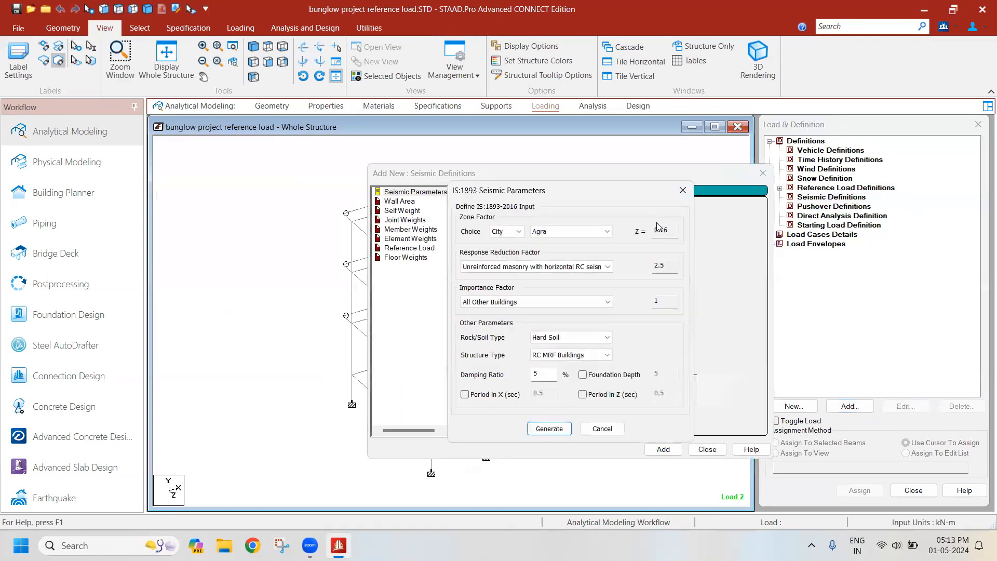
left_click(511, 233)
left_click(506, 251)
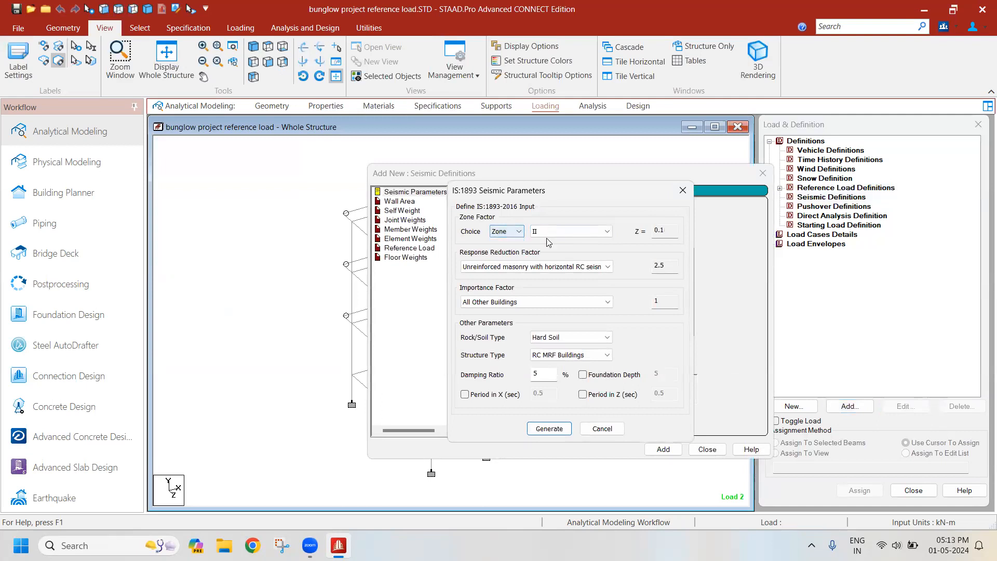
left_click(565, 232)
left_click(565, 251)
left_click(607, 267)
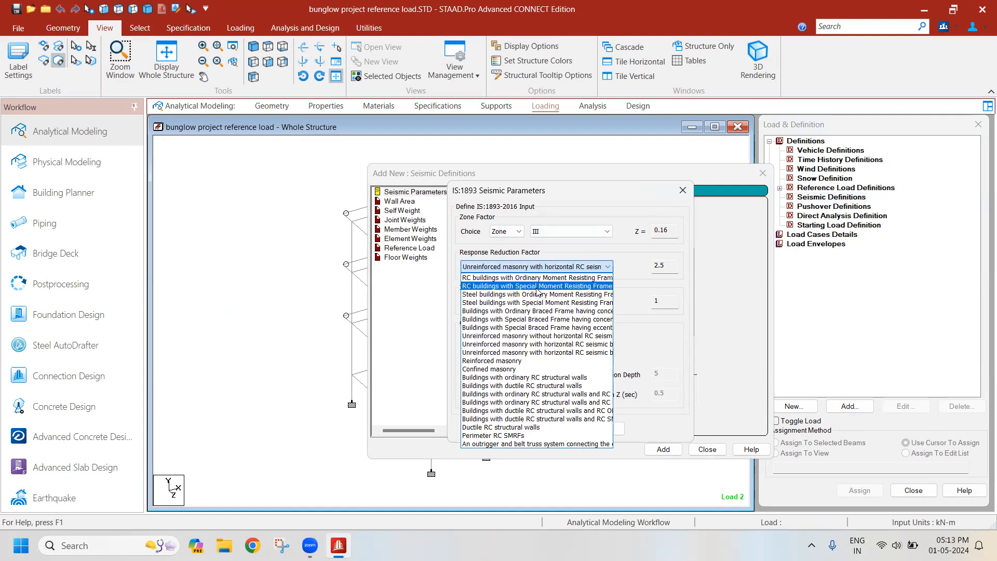
left_click(552, 287)
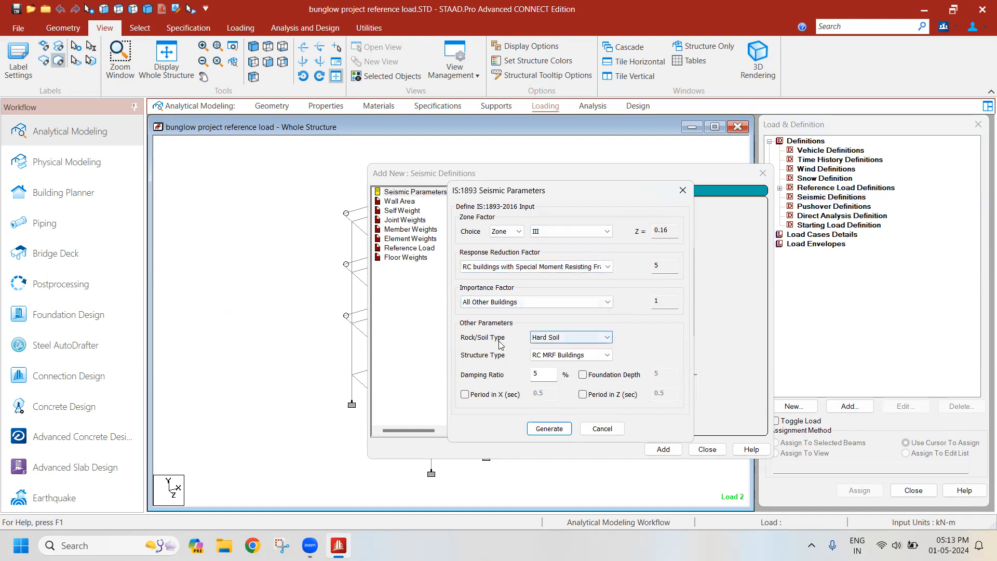
Set Medium Soil, structure type All other Buildings and foundation depth 1.2, generate the seismic parameters and add them to the definition
left_click(568, 337)
left_click(551, 353)
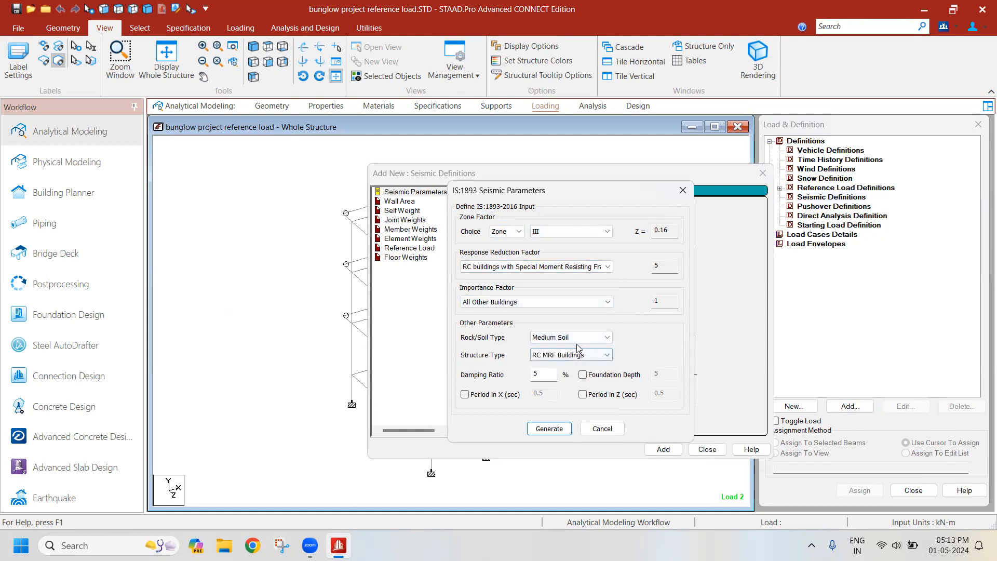
left_click(569, 355)
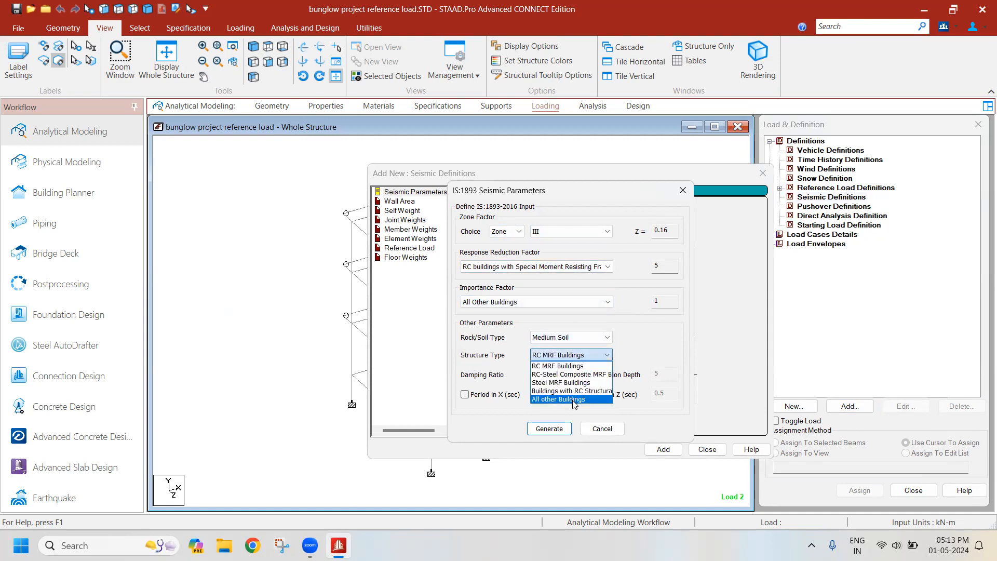
left_click(559, 404)
left_click(583, 375)
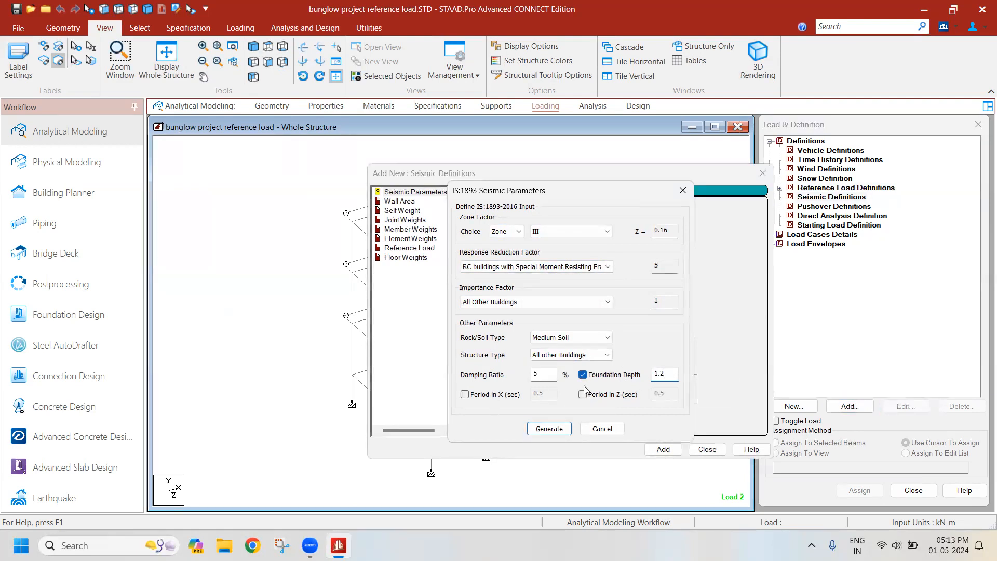
left_click(558, 430)
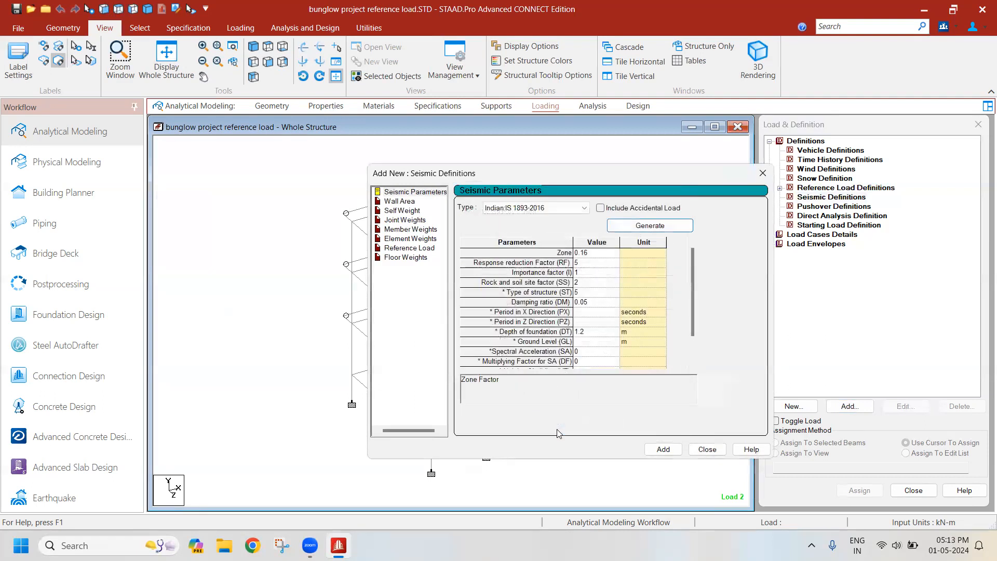
left_click(655, 449)
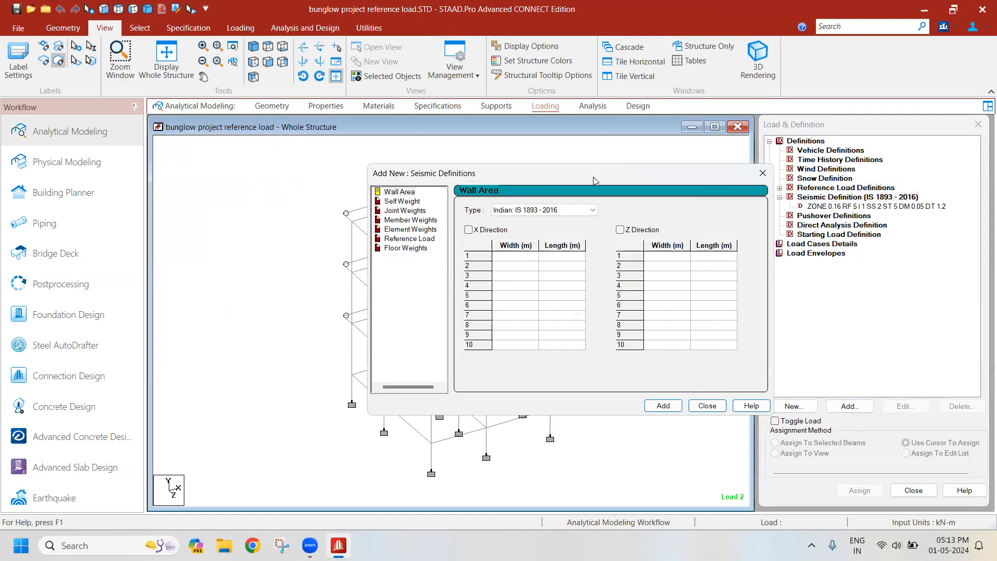
Add a reference load along Y to the seismic definition, with REF DL at factor 1 and REF LL at factor 0.25
left_click_drag(593, 177, 404, 194)
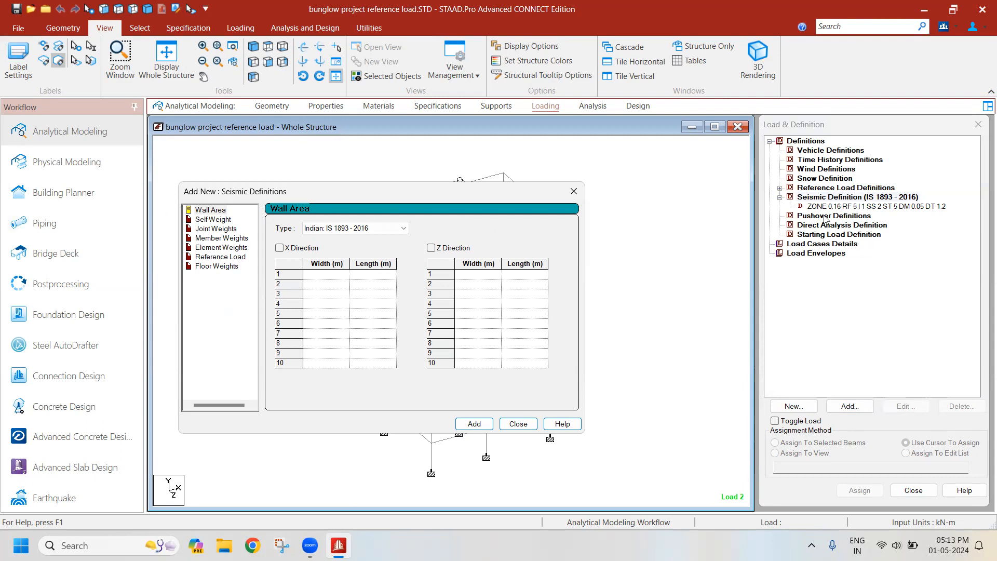
left_click(211, 257)
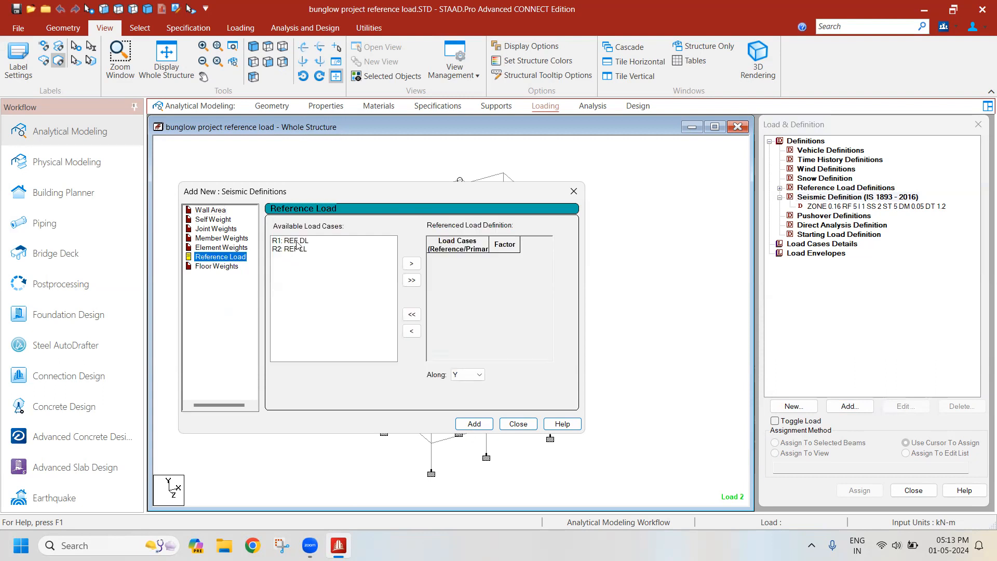
double_click(300, 242)
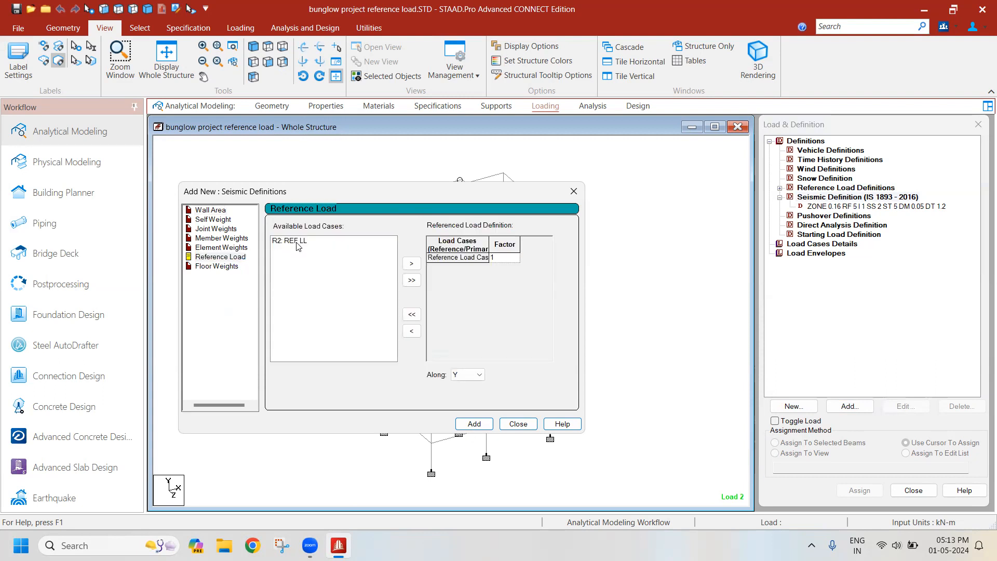
double_click(295, 242)
left_click(496, 271)
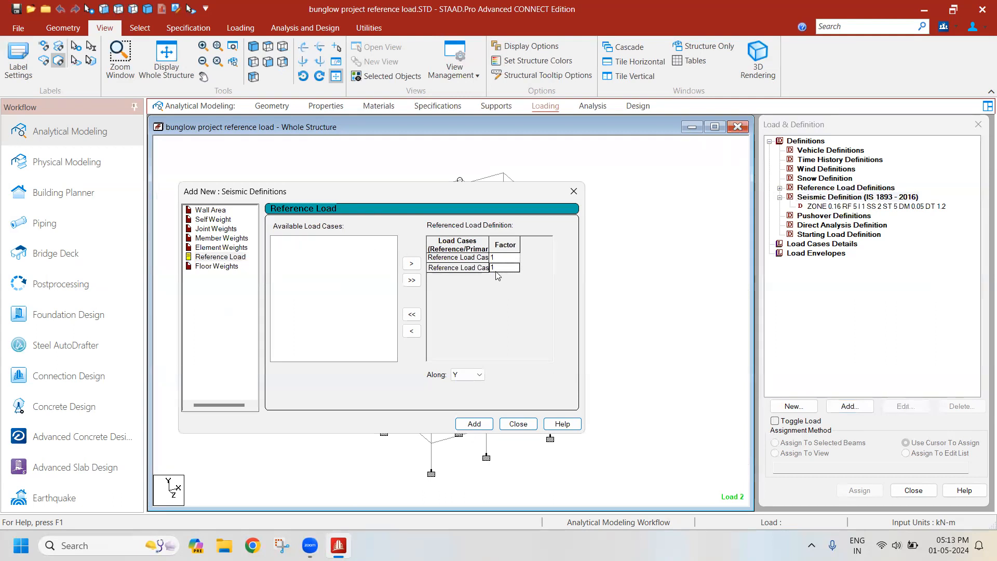
type("0.25")
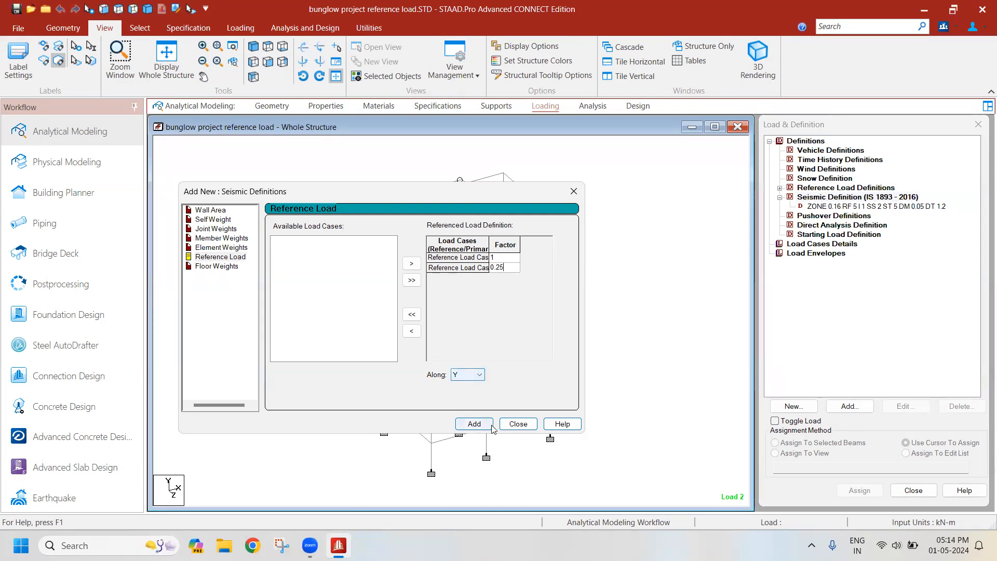
left_click(474, 424)
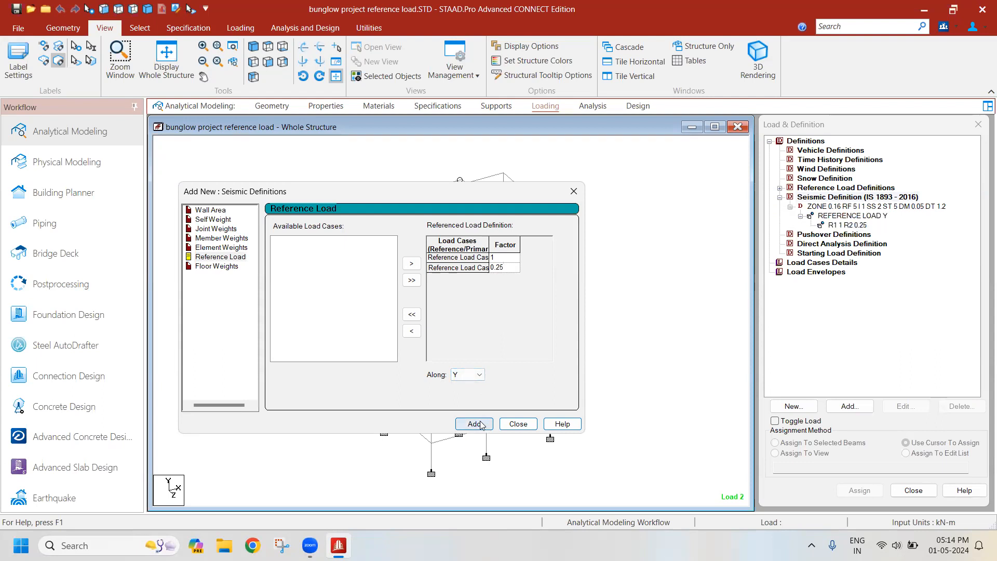
left_click(518, 424)
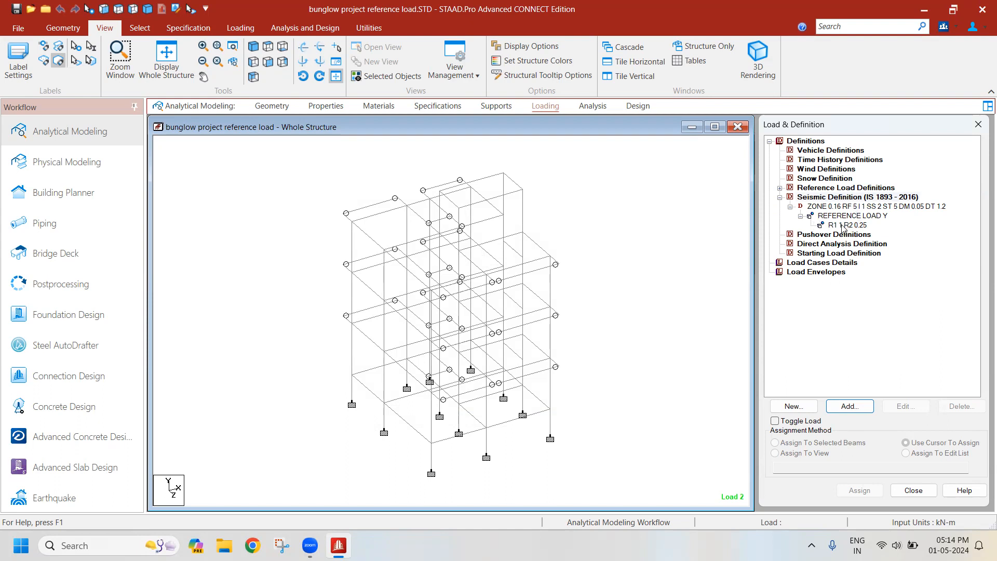
Add a primary load case of type Seismic titled EQX
left_click(818, 263)
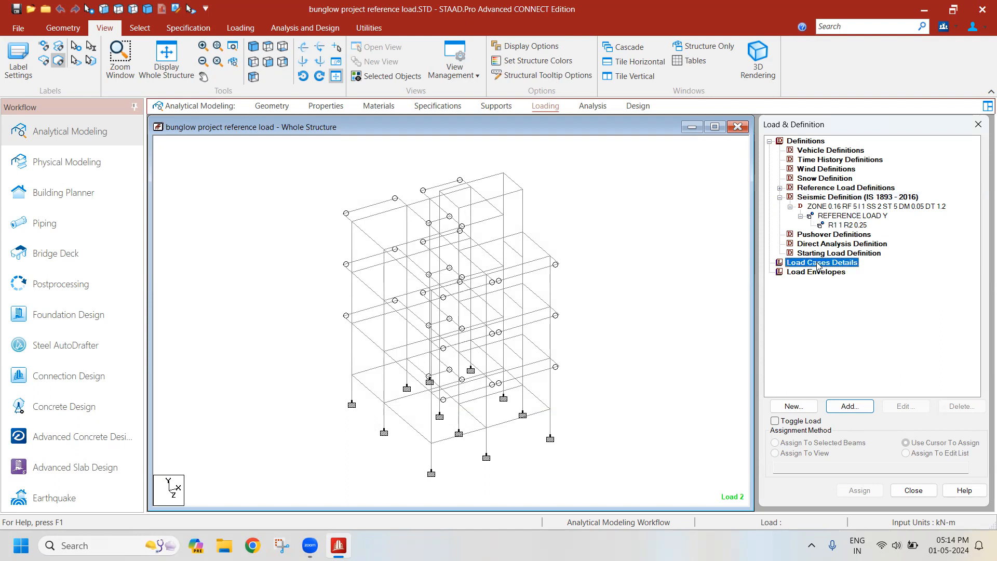
left_click(850, 406)
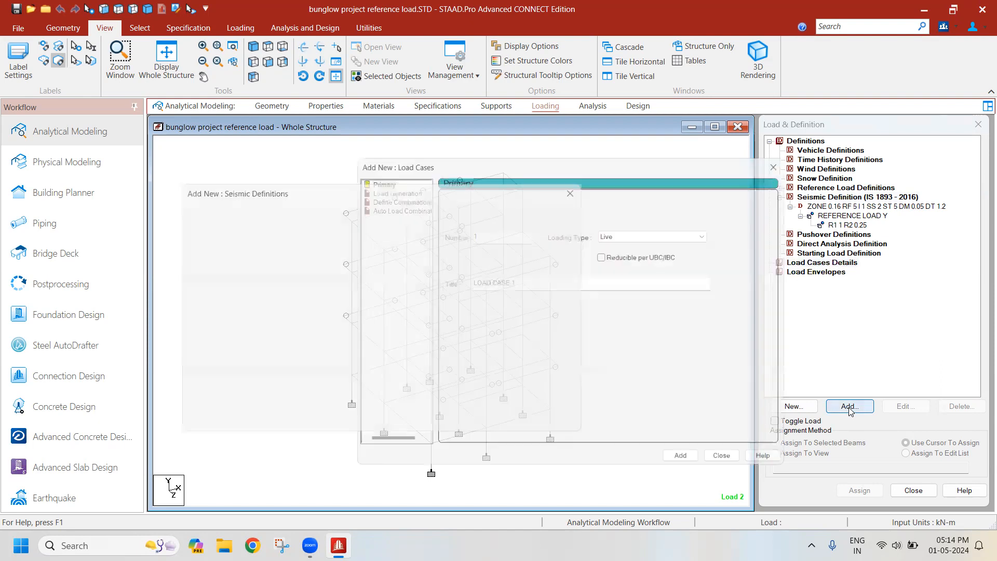
left_click(623, 231)
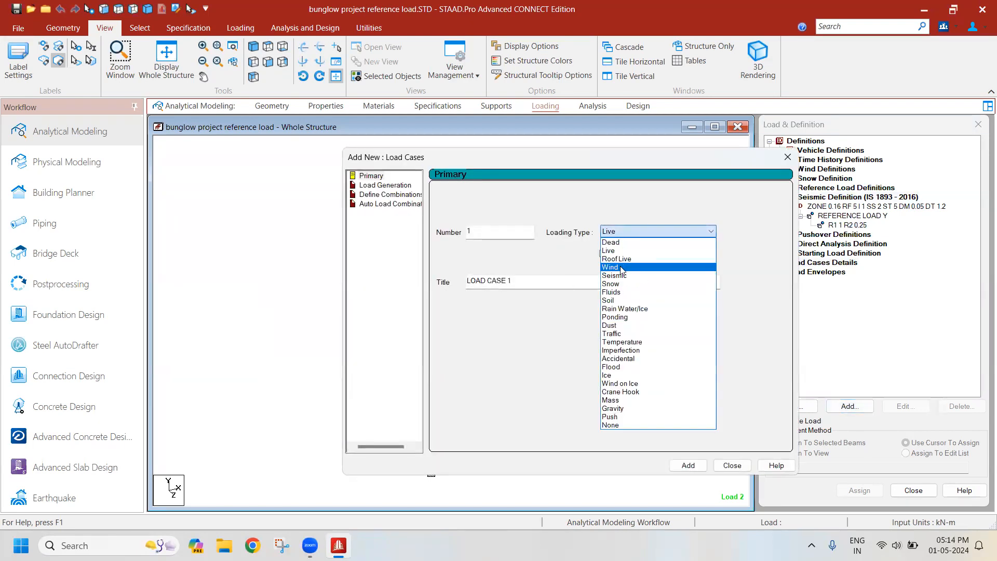
left_click(607, 273)
left_click_drag(603, 281, 394, 289)
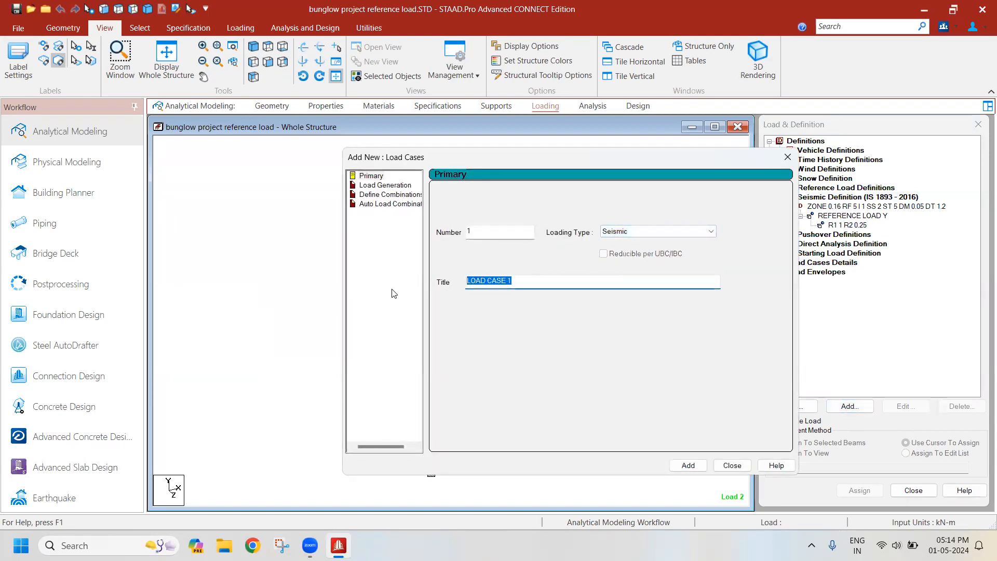
type("EQZ")
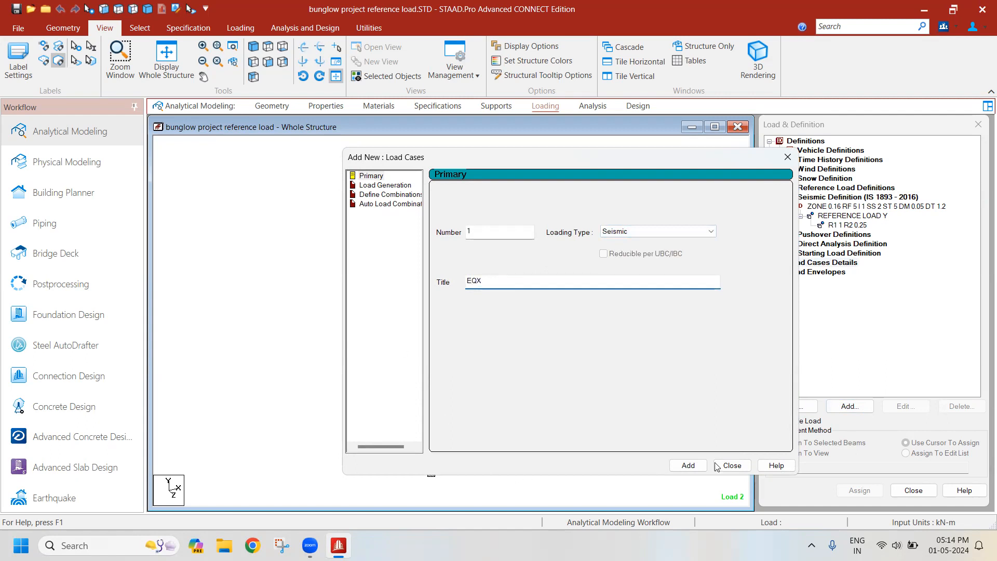
left_click(689, 466)
Add a second Seismic primary load case titled EQZ
left_click_drag(510, 283, 374, 283)
type("EQ")
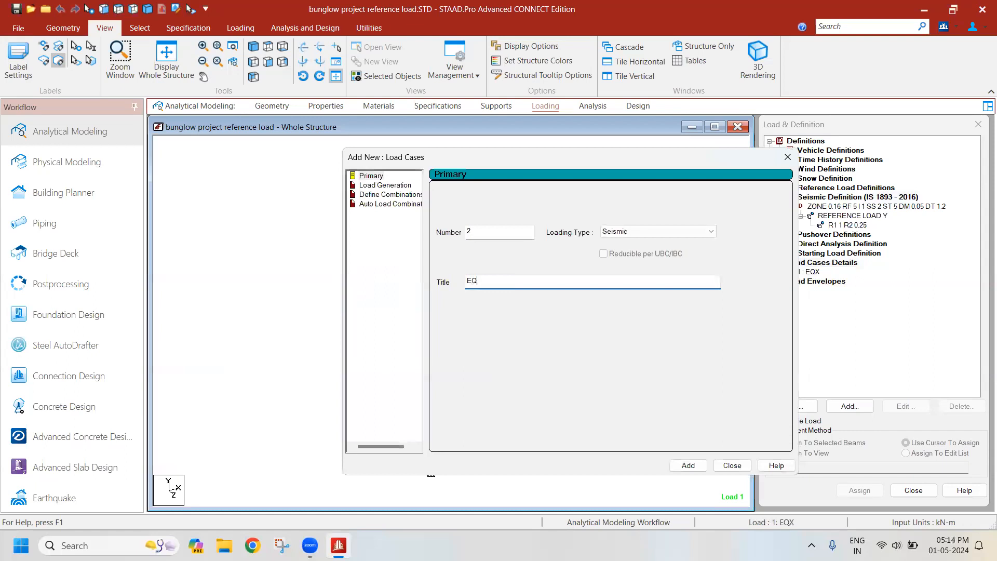
left_click(678, 466)
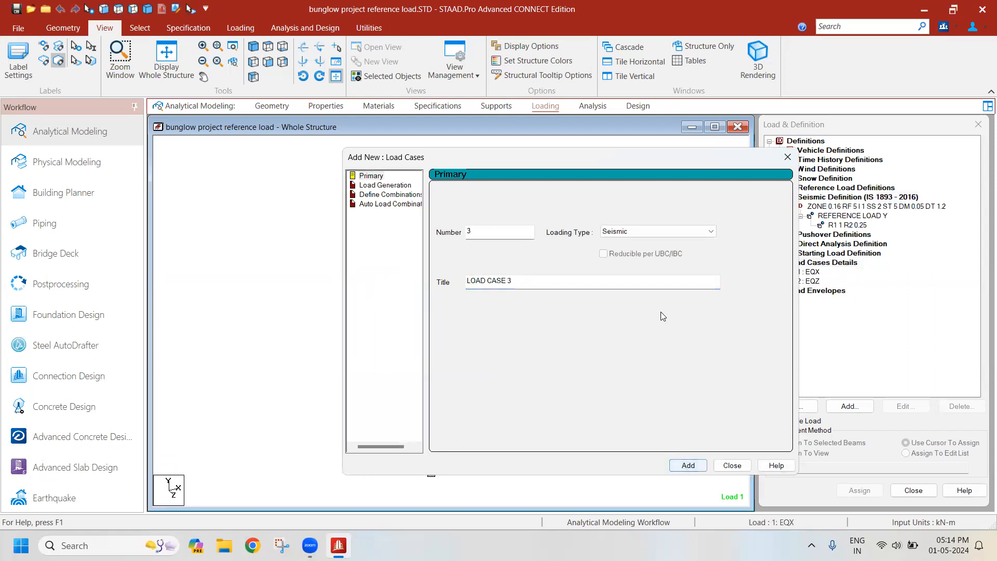
Add a primary load case of type Dead titled DL
left_click(659, 231)
left_click(613, 248)
left_click_drag(548, 278, 410, 281)
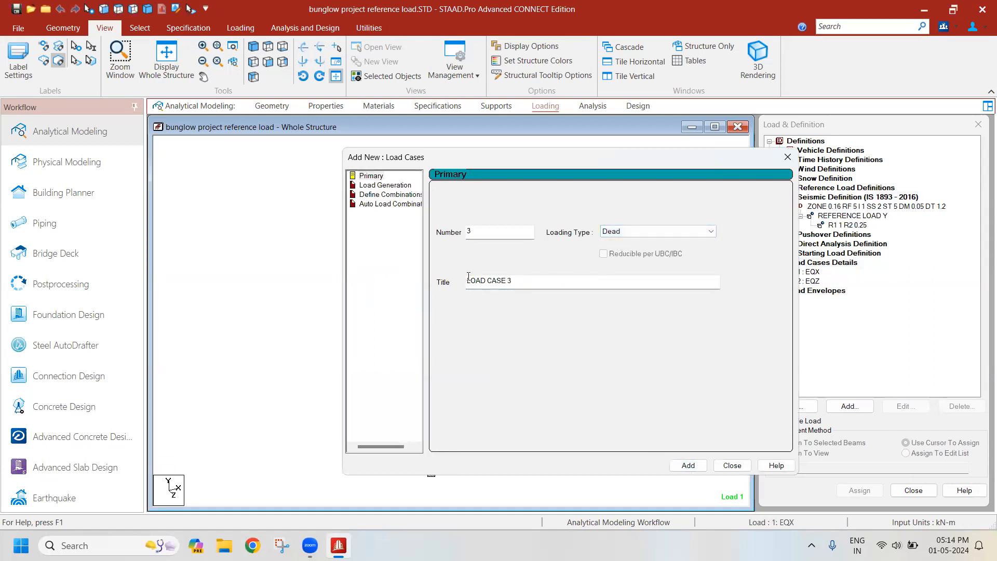
type("DL")
left_click(689, 466)
Add a primary load case of type Live titled LL and finish adding load cases
left_click_drag(530, 281, 338, 294)
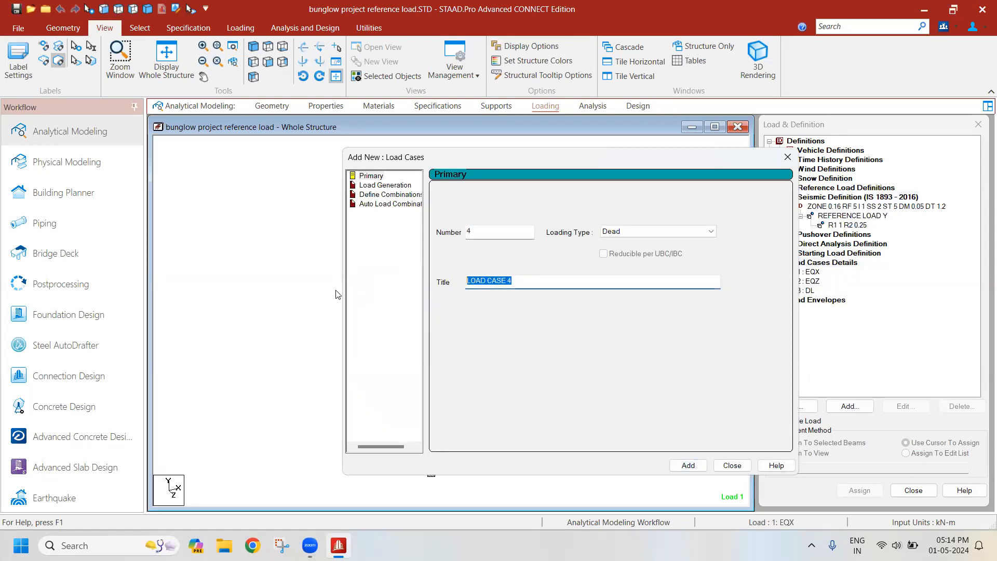
type("LL")
left_click(627, 233)
left_click(628, 251)
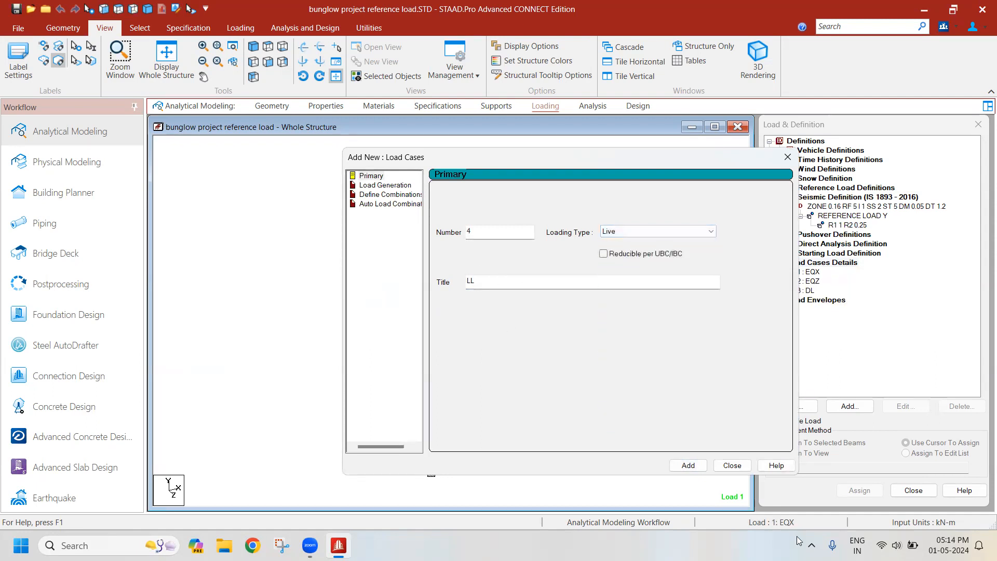
left_click(691, 467)
left_click(733, 466)
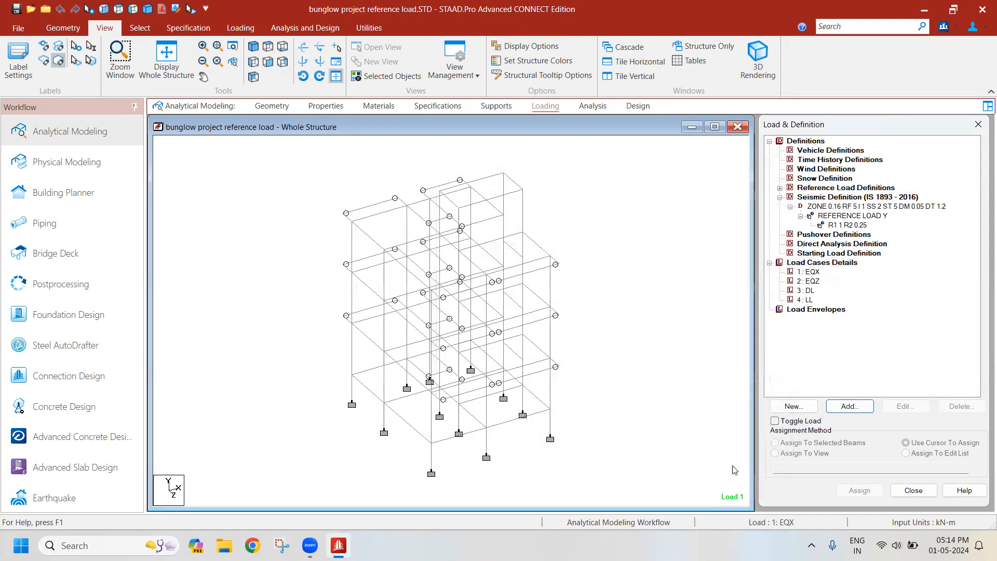
Add a seismic load in the X direction with factor 1 to the EQX load case
left_click(808, 272)
left_click(850, 406)
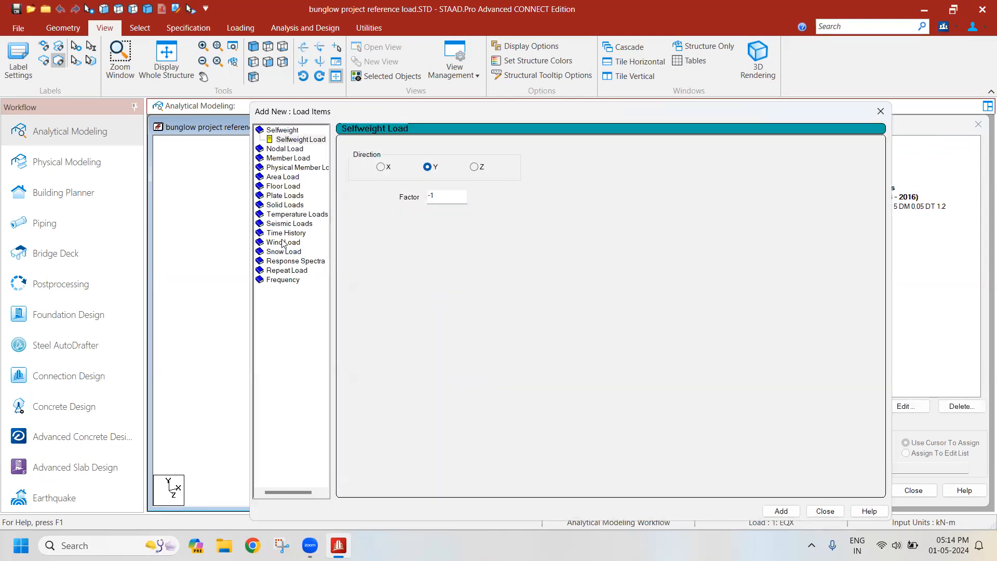
left_click(291, 224)
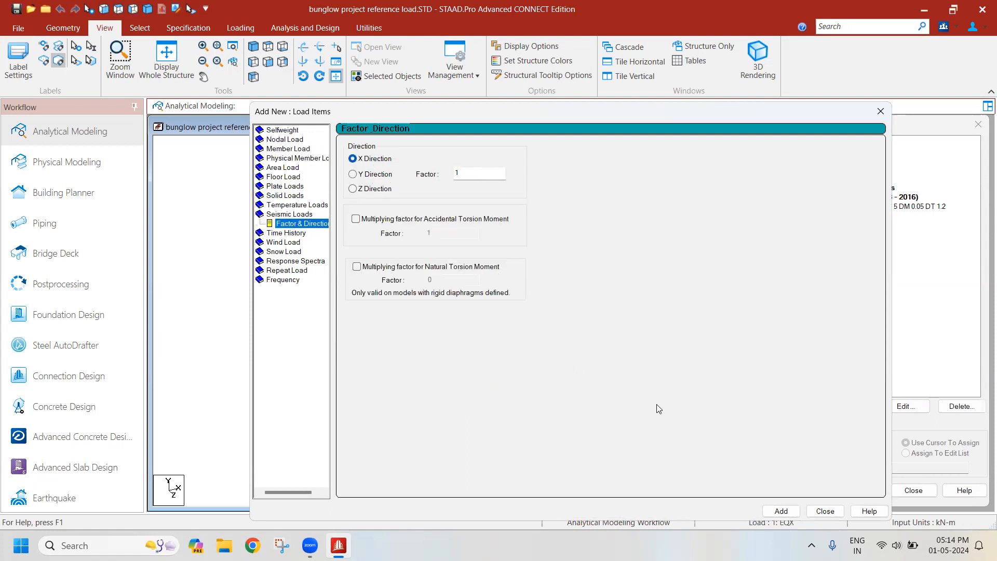
left_click_drag(672, 115, 578, 72)
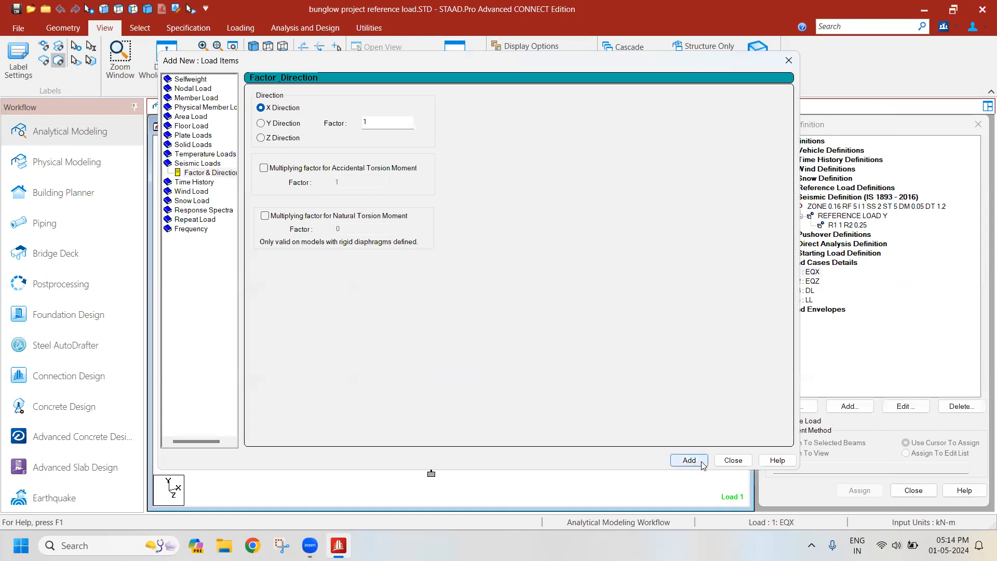
left_click(733, 461)
Add a seismic load in the Z direction with factor 1 to the EQZ load case
left_click(817, 291)
left_click(850, 406)
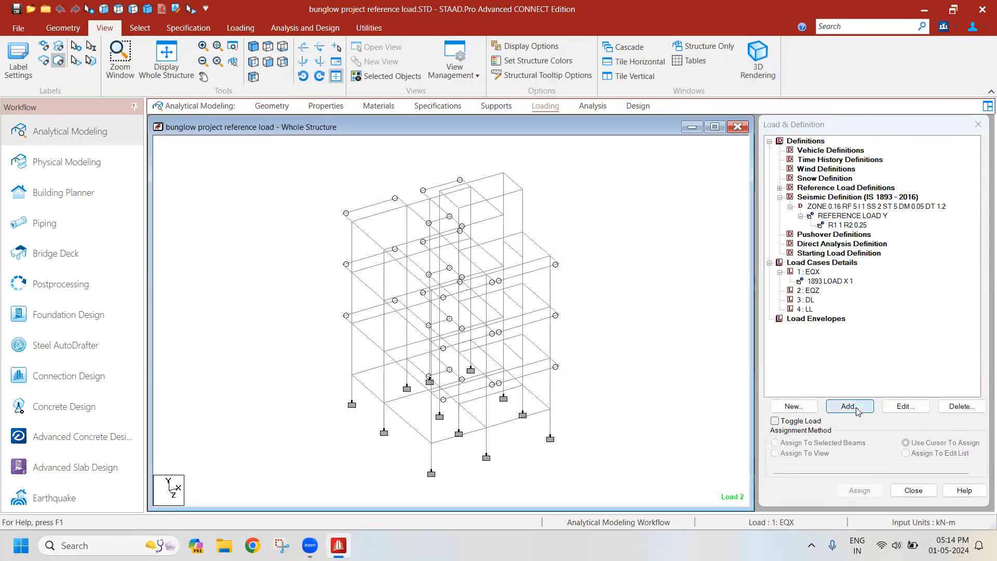
left_click(291, 224)
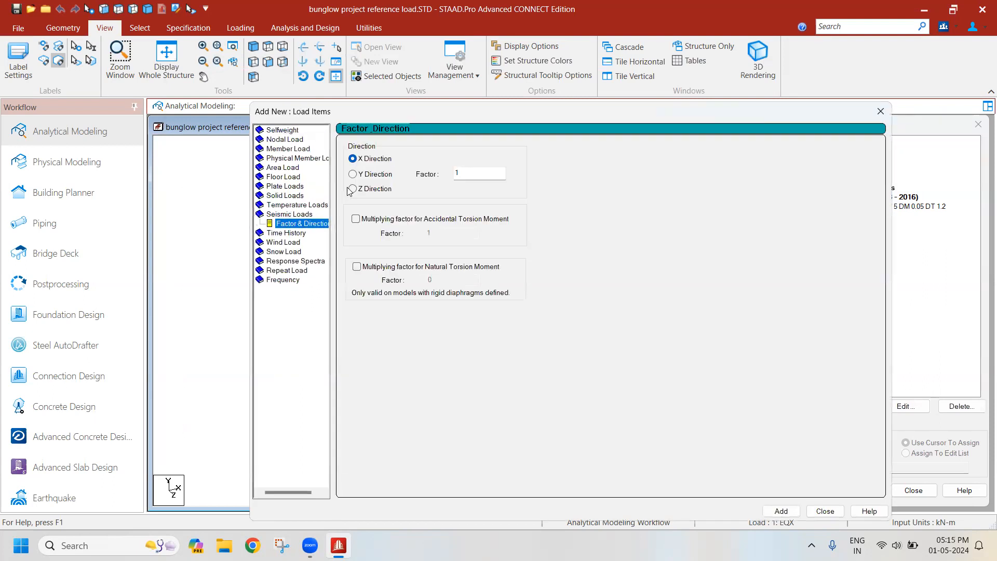
left_click(363, 188)
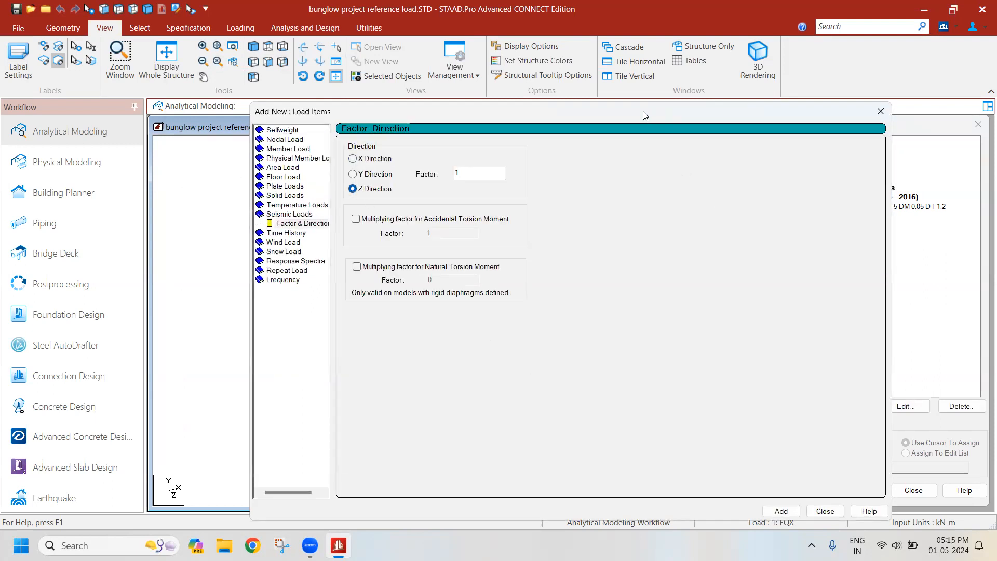
left_click_drag(643, 111, 552, 67)
left_click(691, 468)
left_click(733, 468)
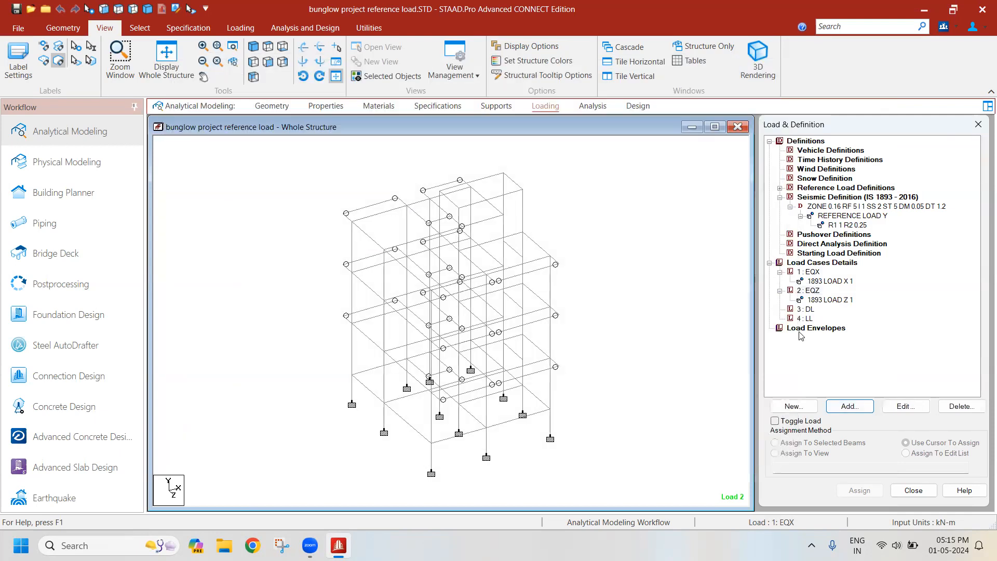
Add a reference load to the DL load case that uses R1: REF DL with a factor of -1
left_click(807, 309)
left_click(849, 407)
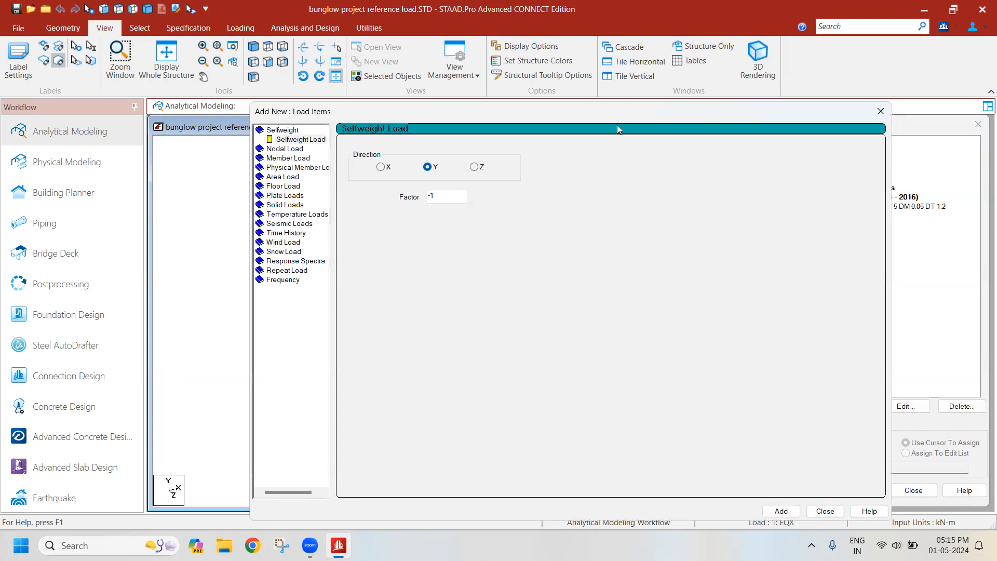
left_click_drag(583, 119, 450, 91)
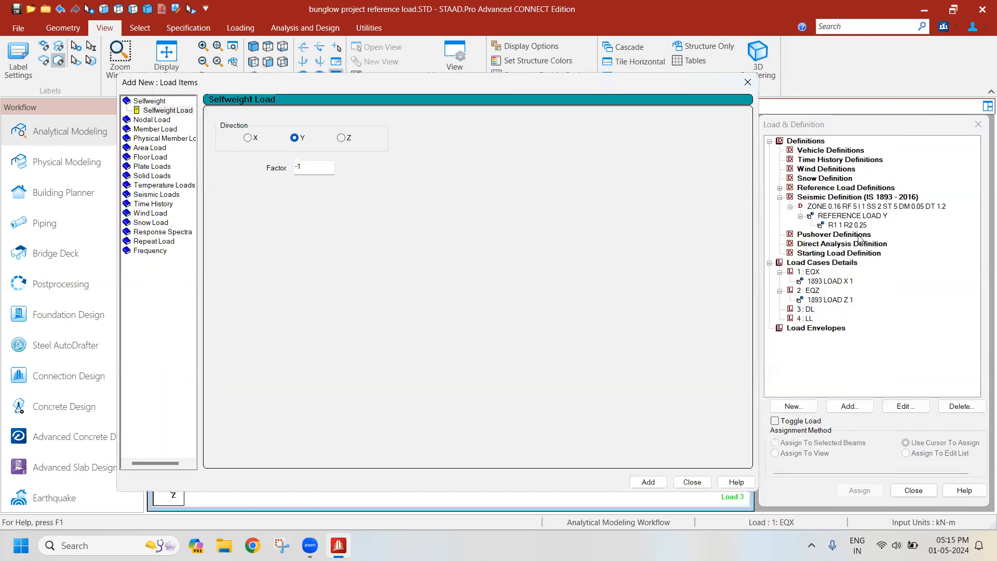
left_click(780, 198)
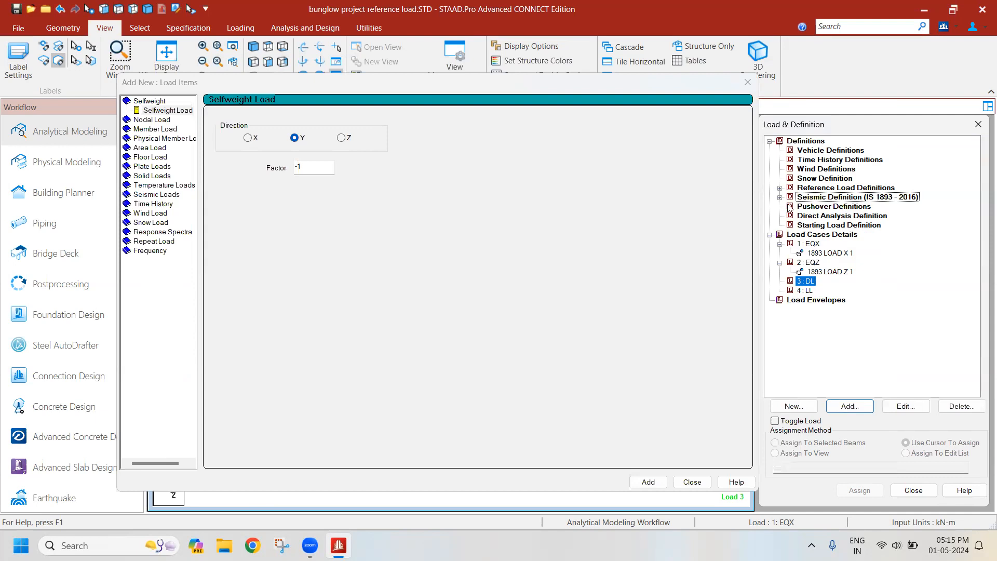
left_click(780, 189)
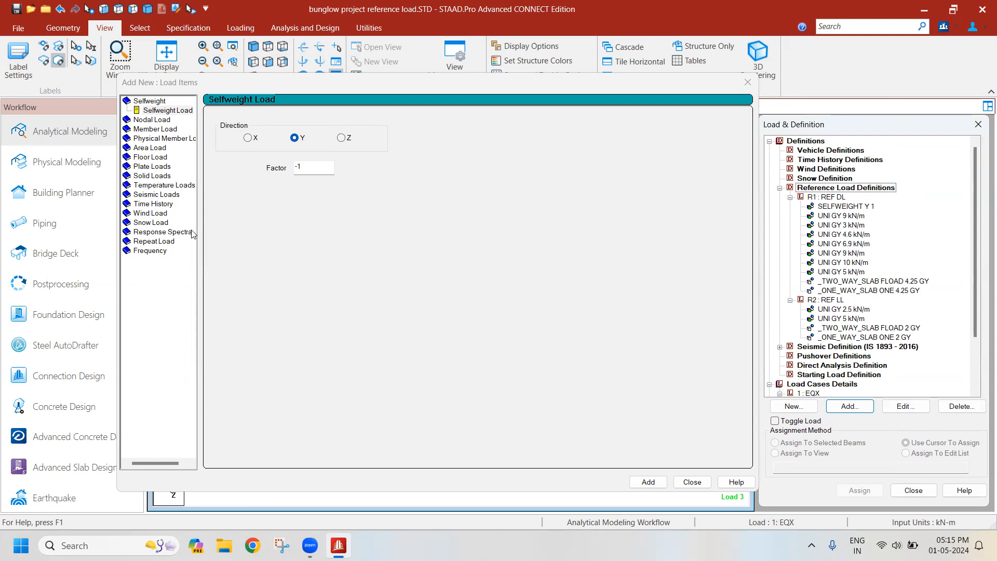
left_click_drag(248, 86, 302, 107)
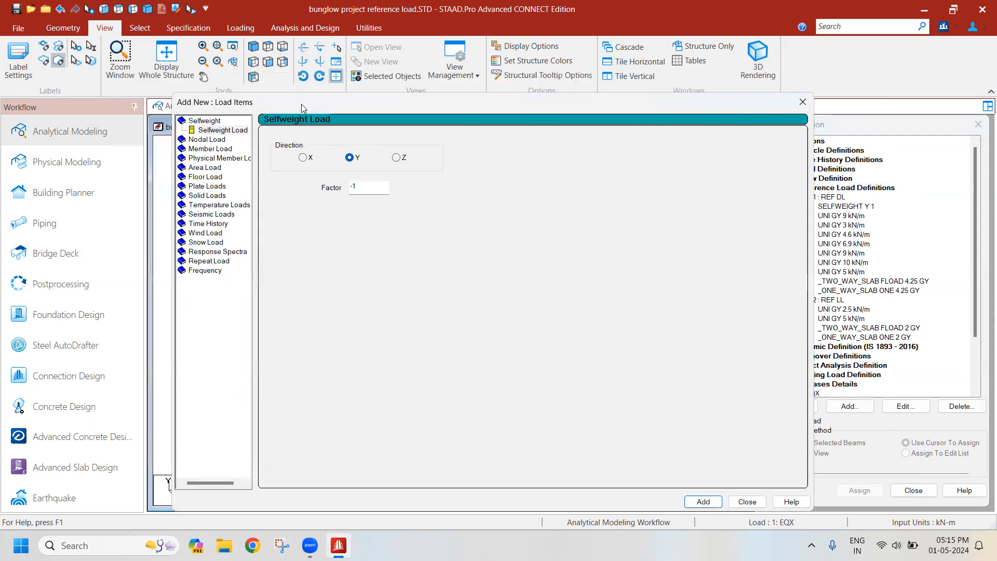
left_click(215, 263)
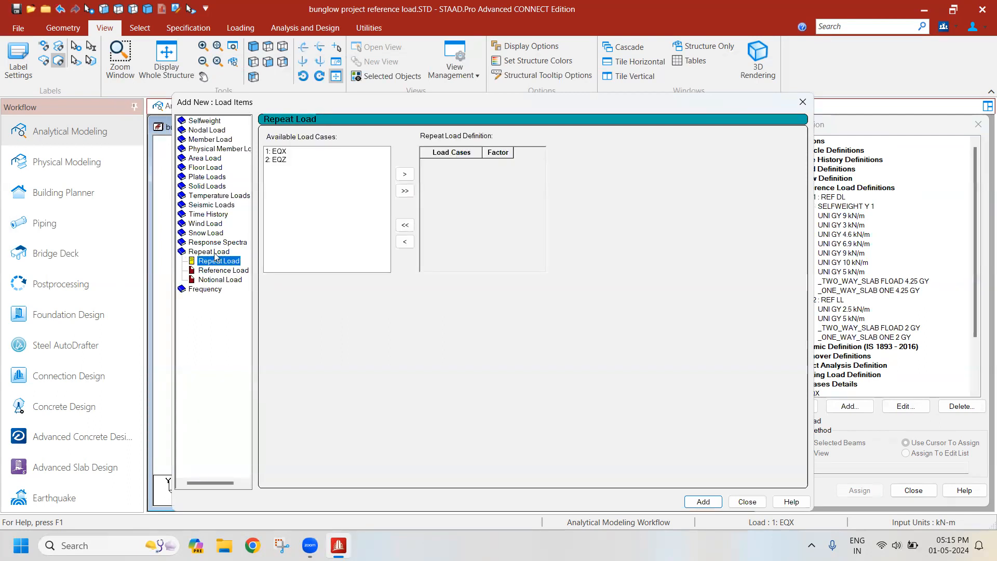
left_click(239, 274)
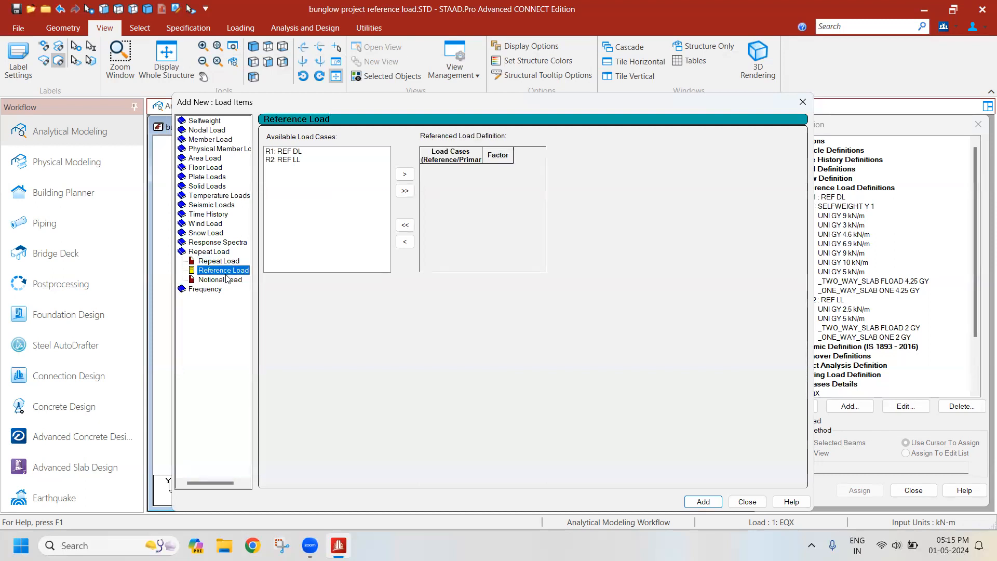
double_click(293, 153)
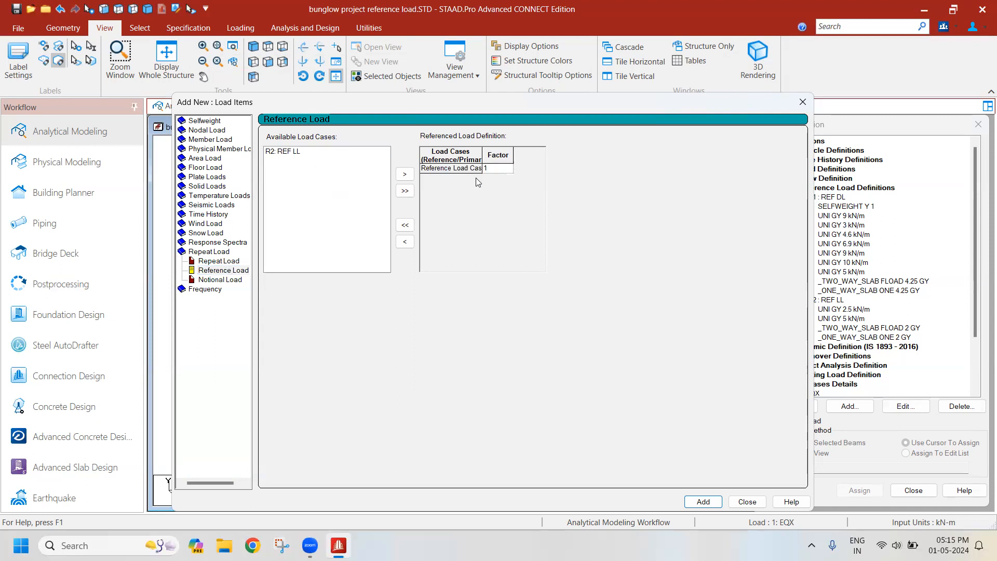
left_click(501, 170)
left_click_drag(521, 107, 456, 61)
left_click(639, 456)
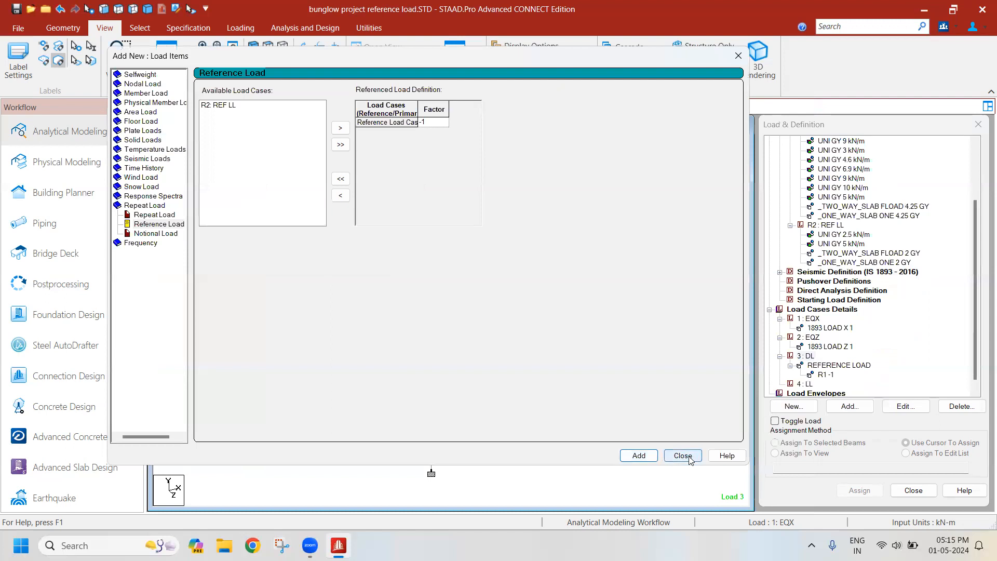
left_click(682, 456)
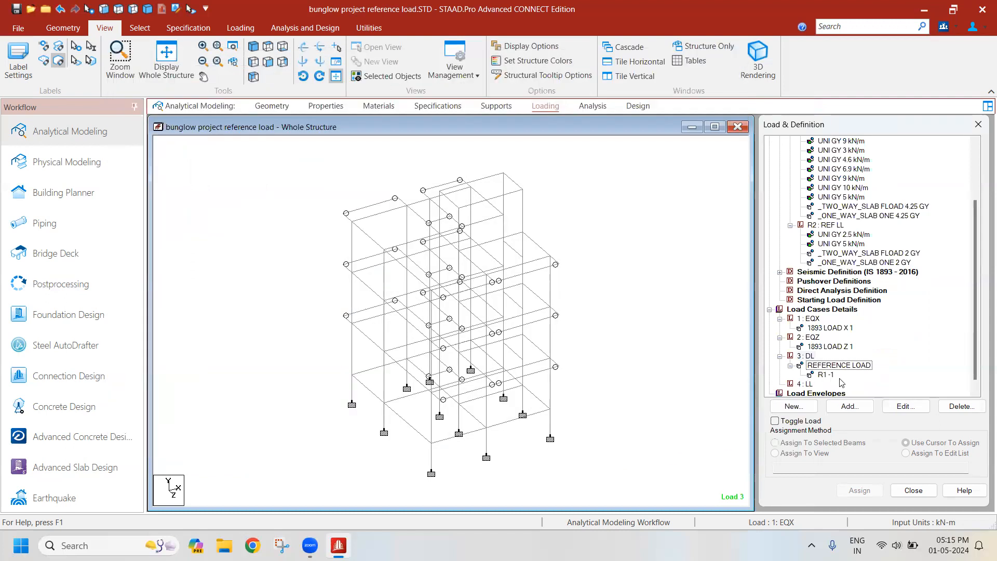
Add a reference load to the LL load case that uses R2: REF LL with a factor of -1
scroll(825, 196, "up", 1)
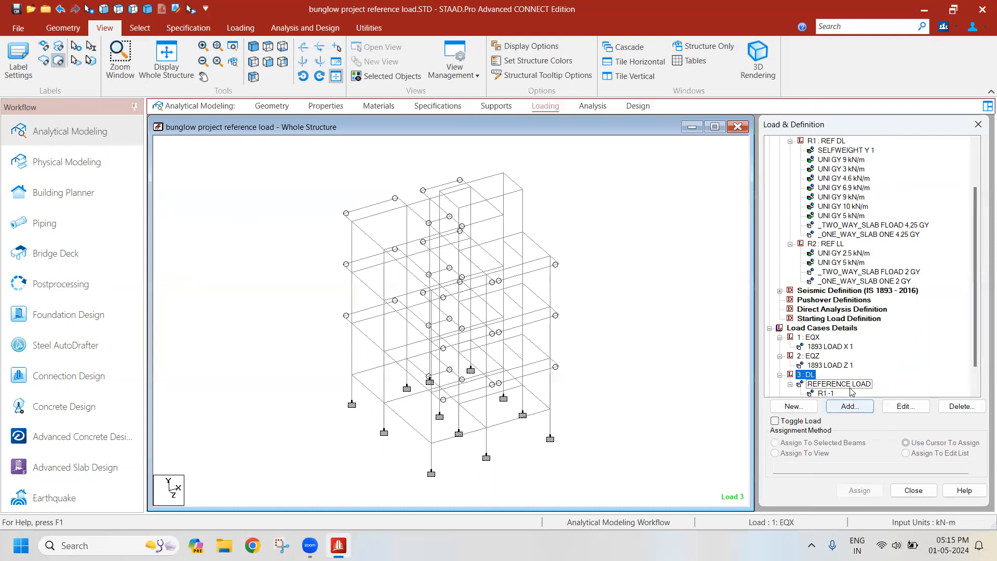
scroll(852, 390, "down", 1)
scroll(809, 387, "down", 1)
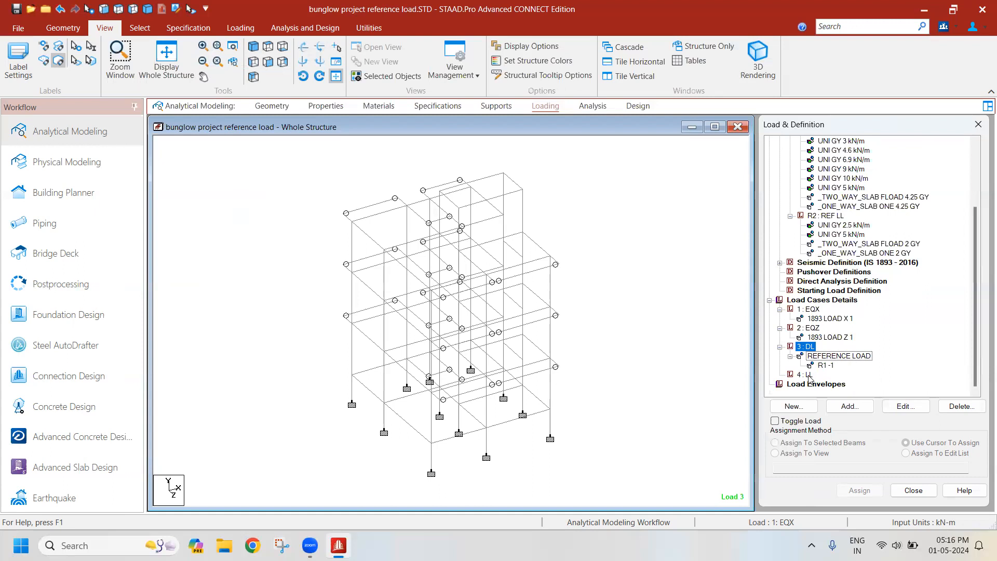
left_click(808, 376)
left_click(866, 407)
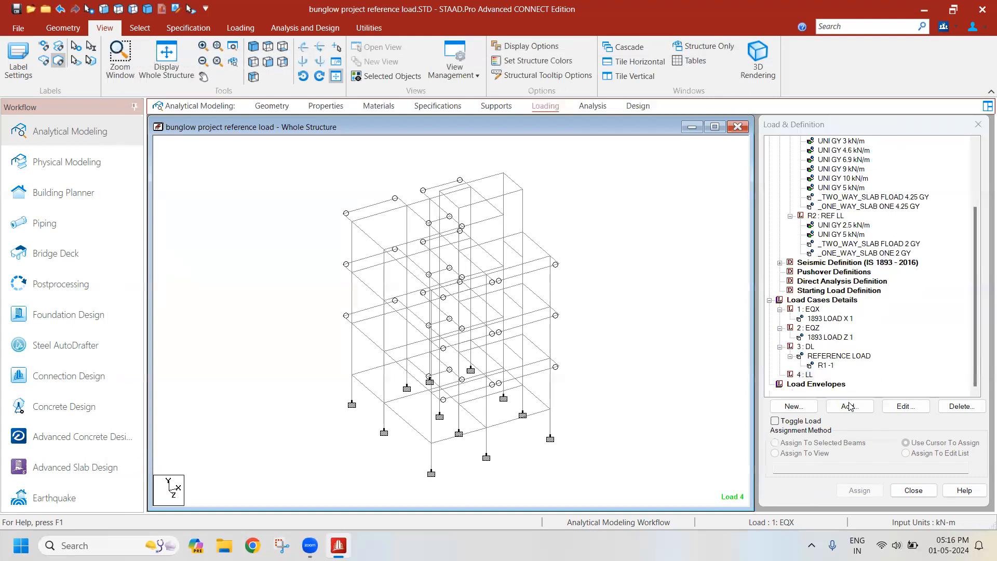
left_click(288, 271)
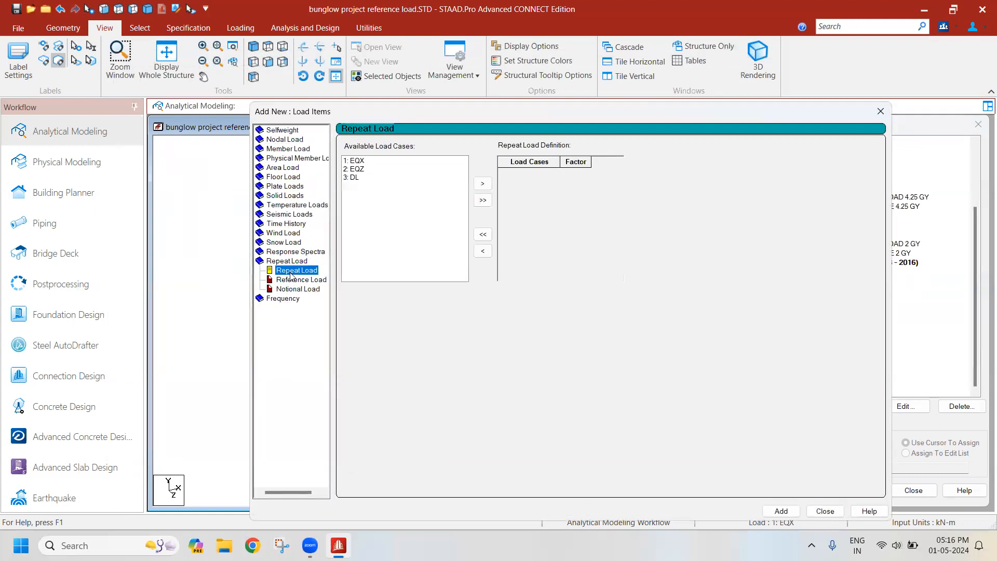
left_click(298, 281)
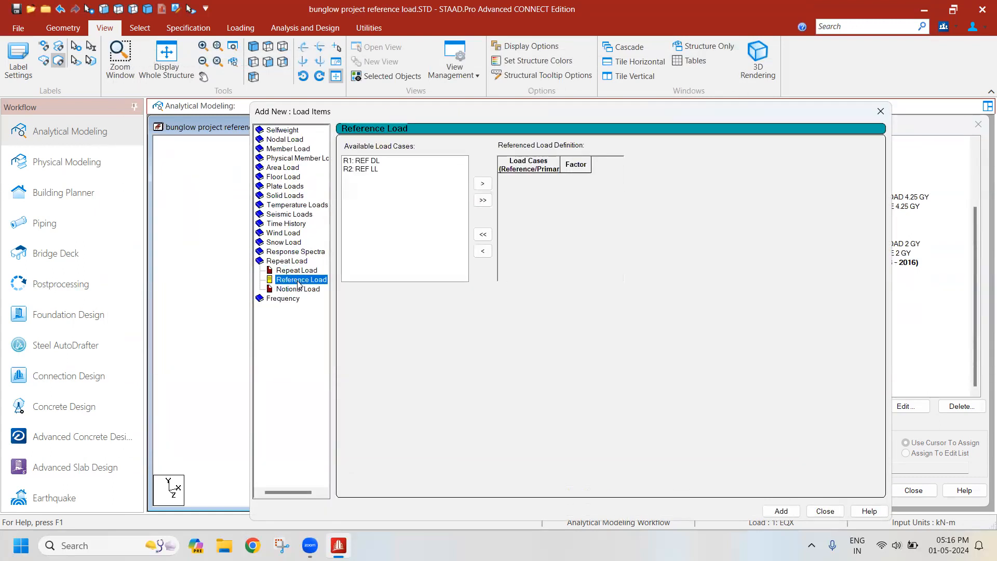
double_click(366, 169)
left_click(572, 177)
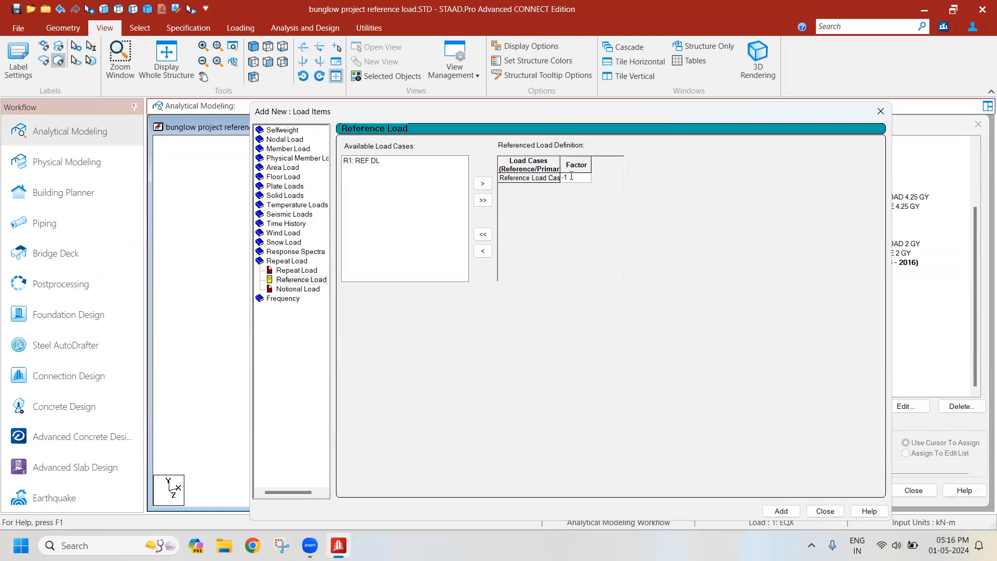
left_click_drag(604, 110, 561, 59)
left_click(732, 454)
left_click(766, 458)
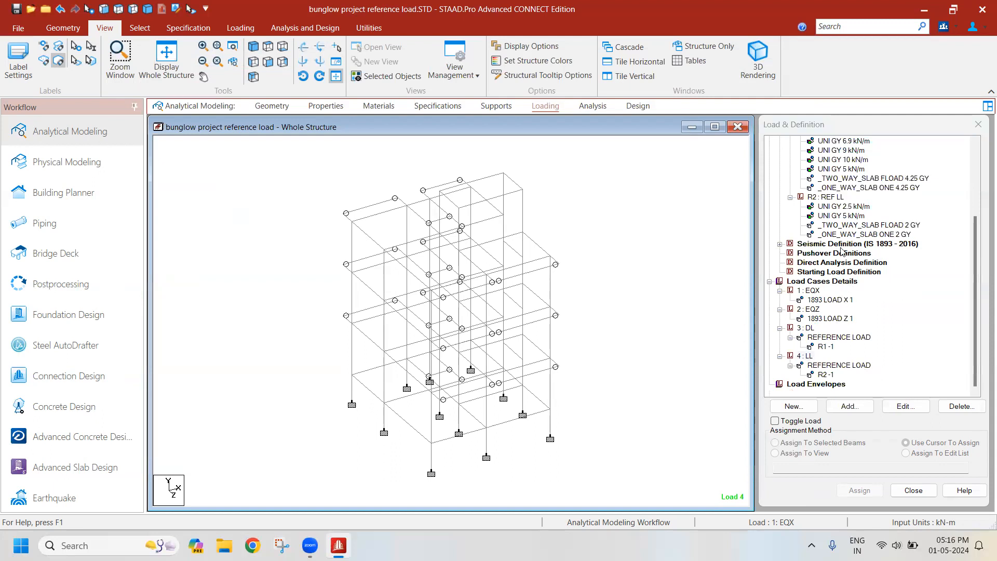
Review the reference load definitions and load cases, then collapse the reference loads and expand the IS 1893-2016 seismic definition
scroll(831, 262, "up", 3)
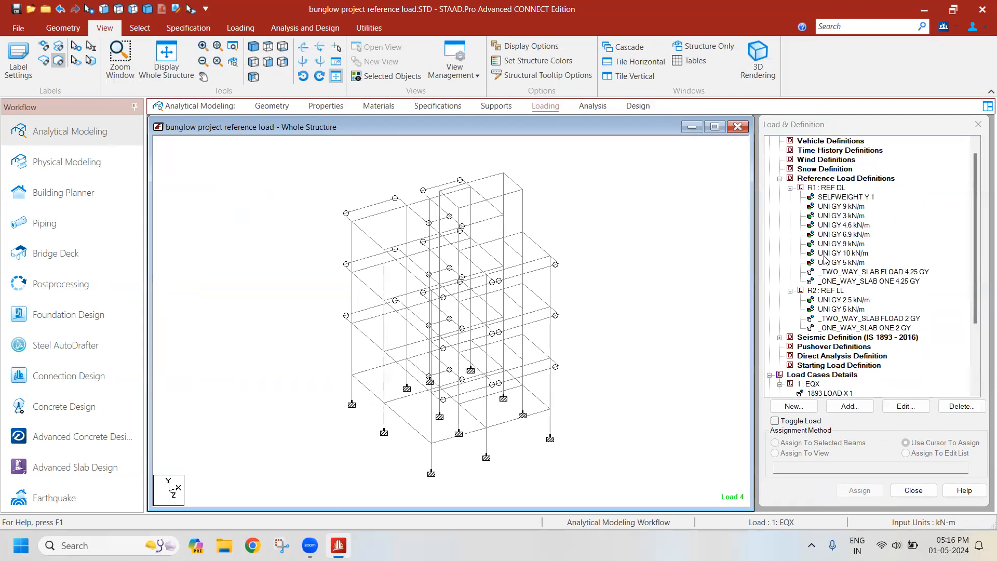
scroll(855, 349, "down", 2)
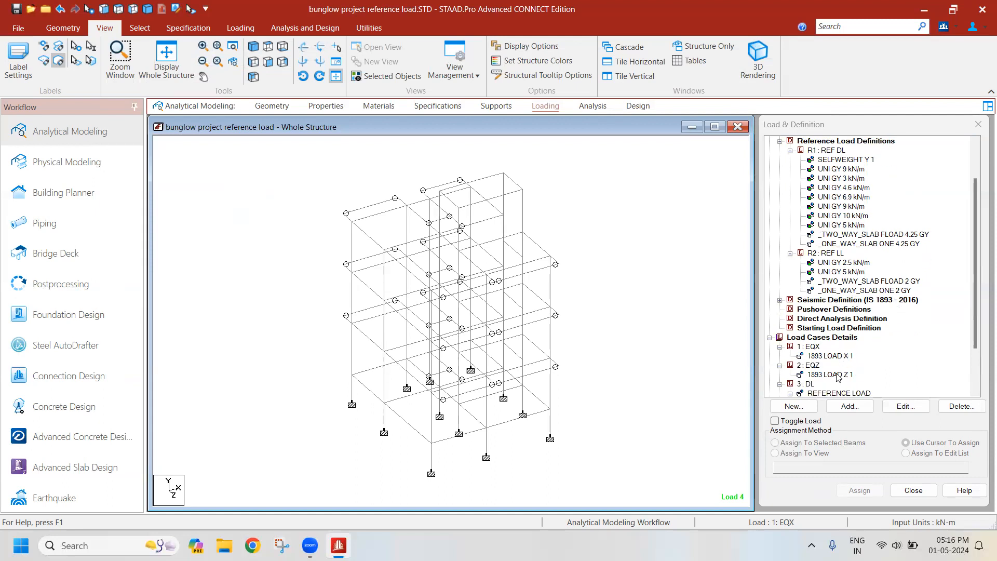
scroll(840, 376, "down", 1)
scroll(843, 385, "up", 4)
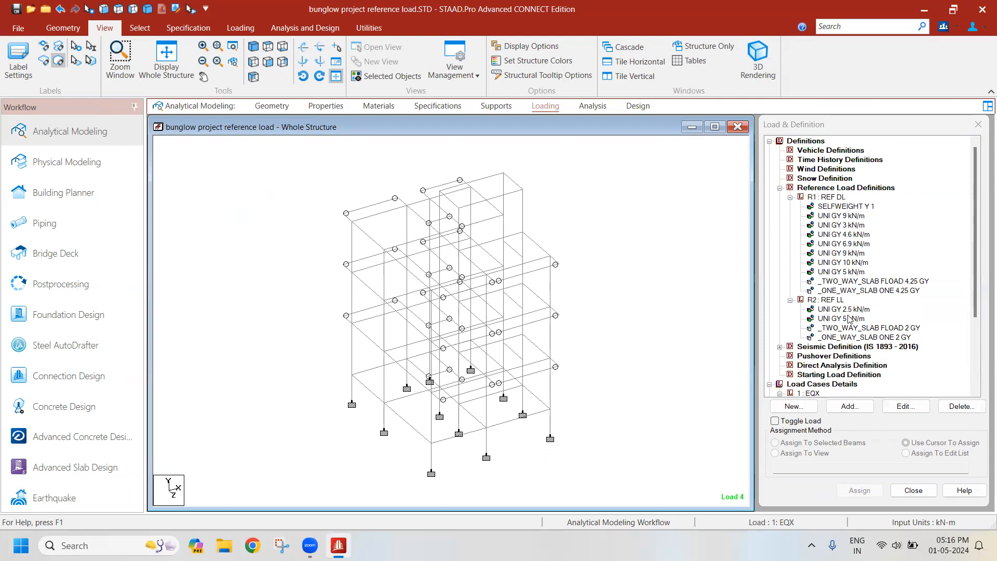
left_click(780, 188)
left_click(780, 197)
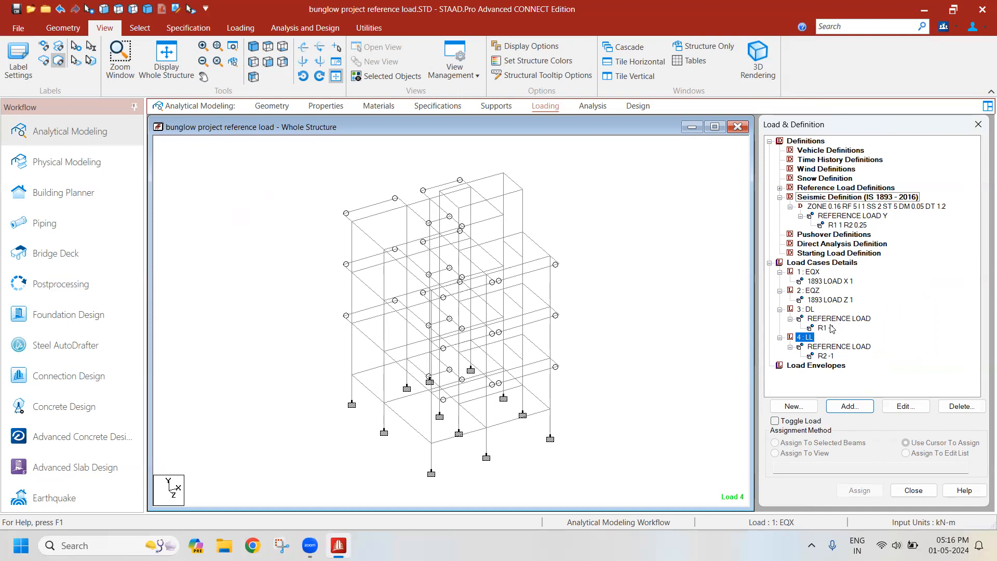
left_click(695, 253)
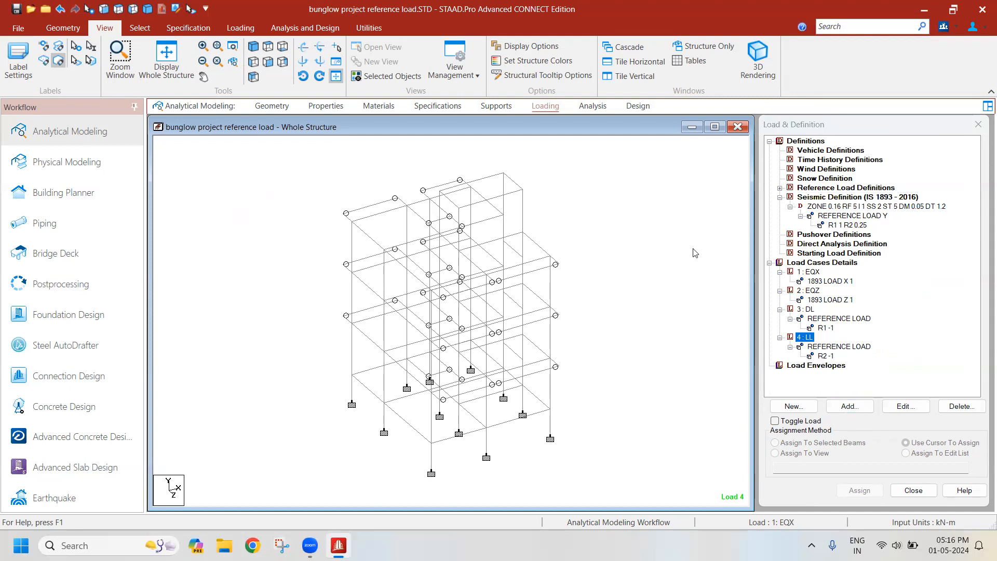
Add a Perform Analysis command to the model's analysis commands
left_click(253, 33)
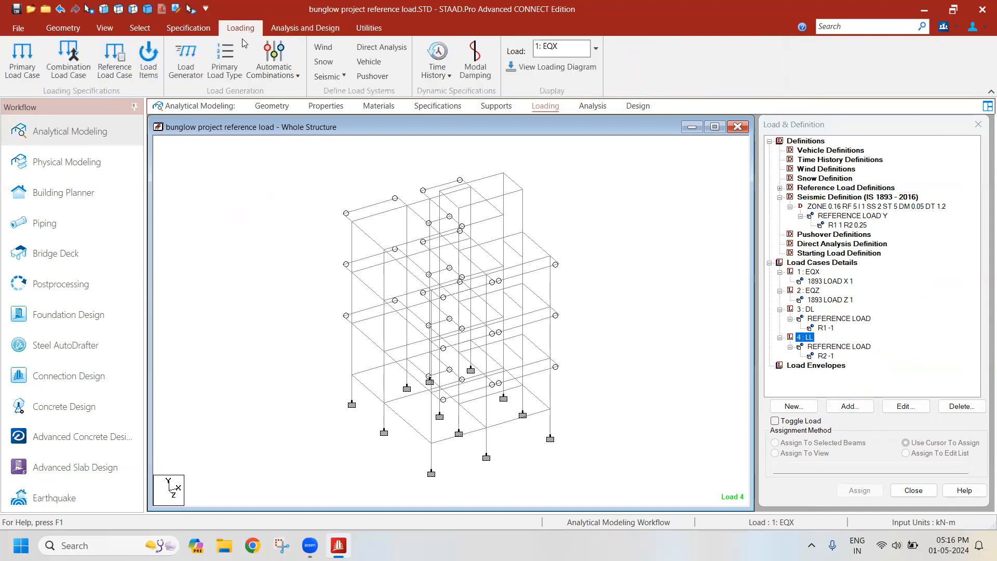
left_click(305, 28)
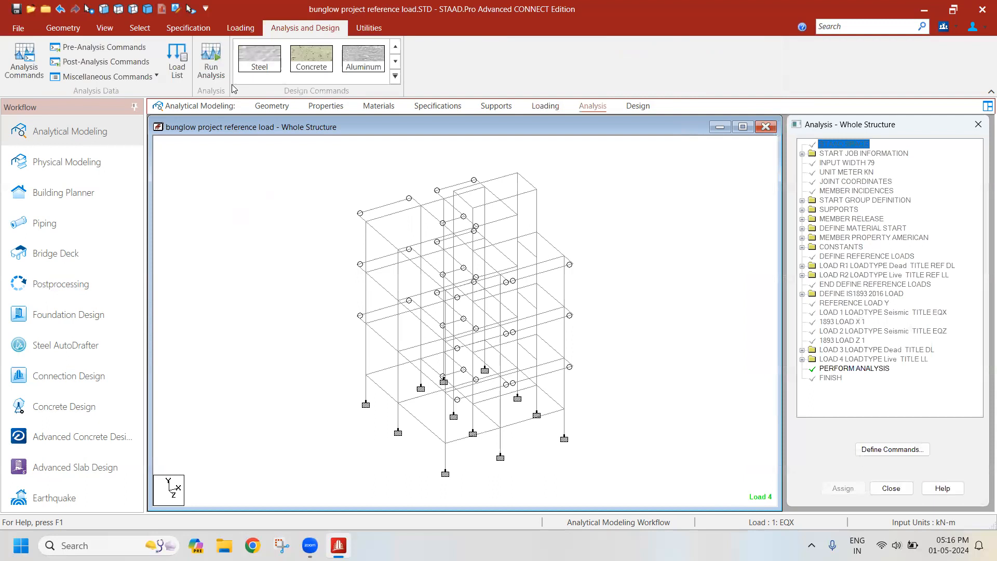
left_click(26, 65)
left_click(527, 454)
left_click(639, 455)
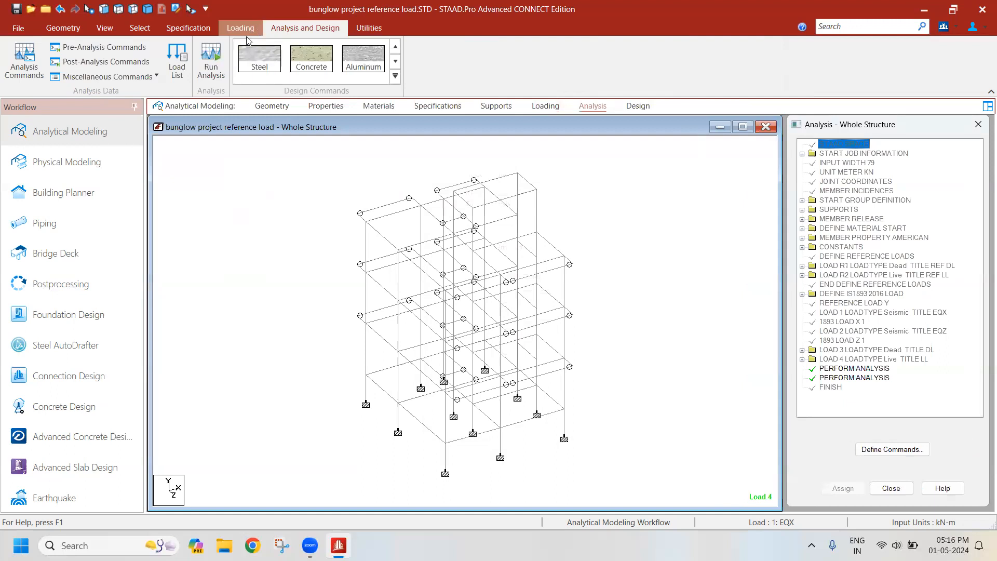
Save the model, run the analysis, and go to post-processing mode with load cases EQX, EQZ, DL and LL selected
left_click(212, 59)
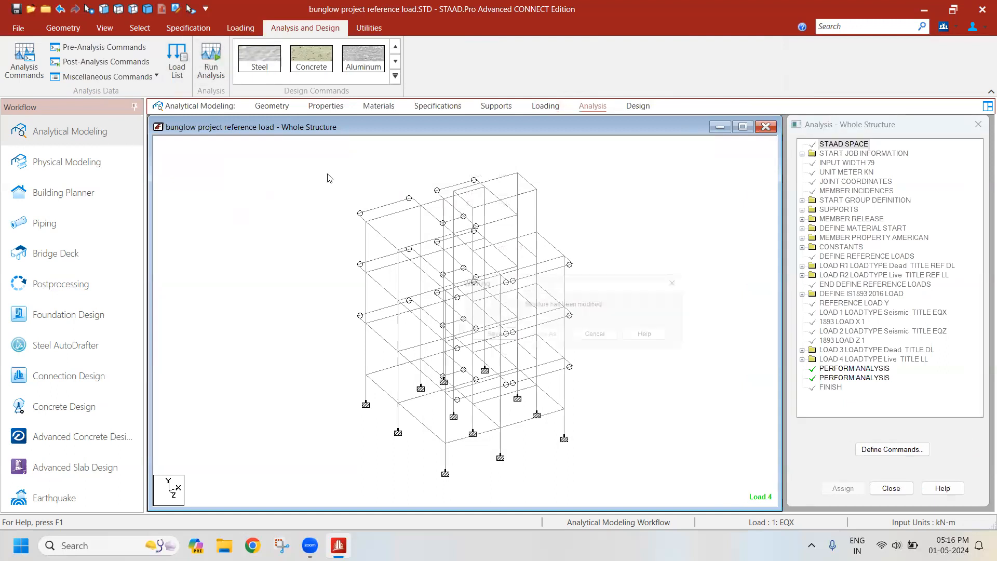
left_click(488, 337)
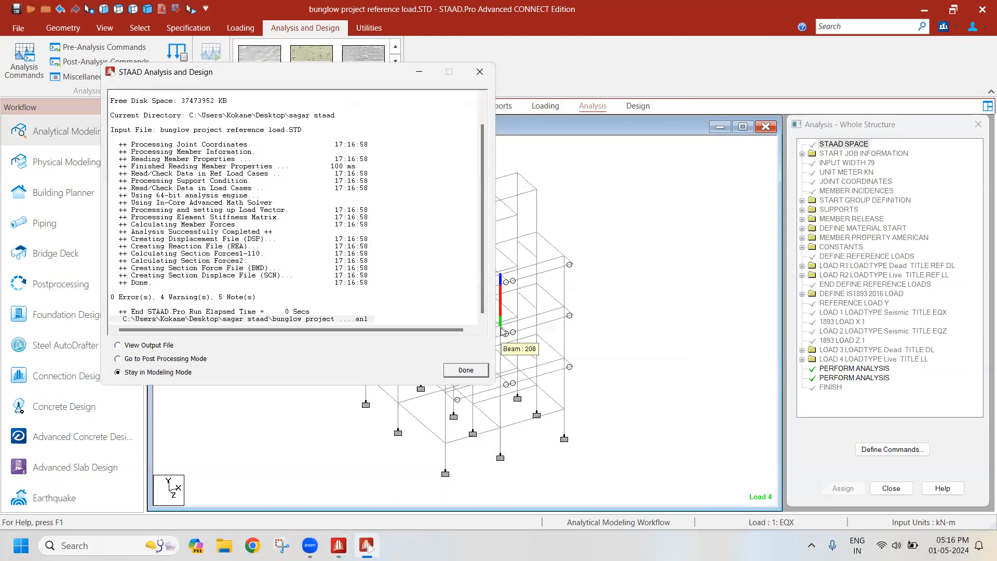
left_click(195, 359)
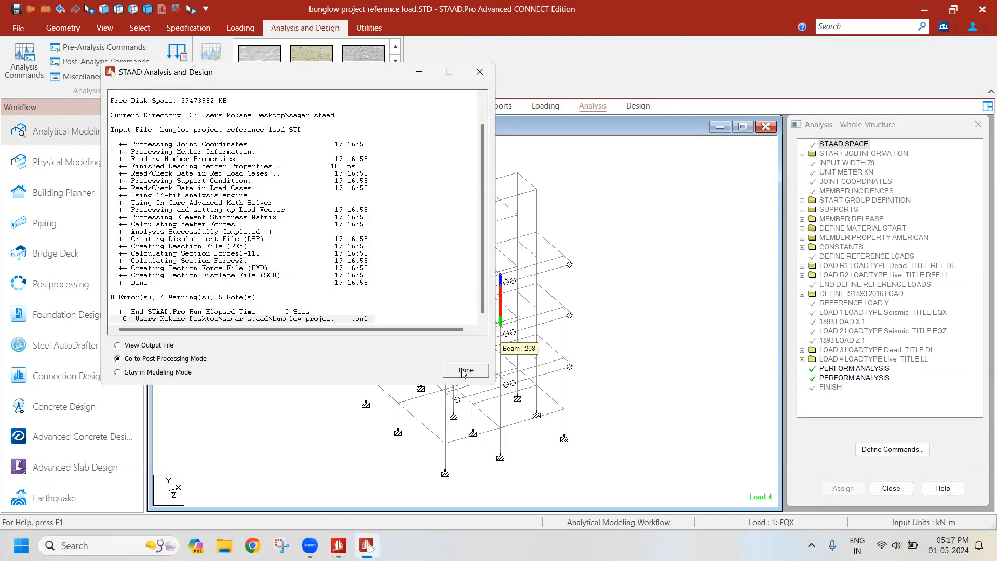
left_click(465, 371)
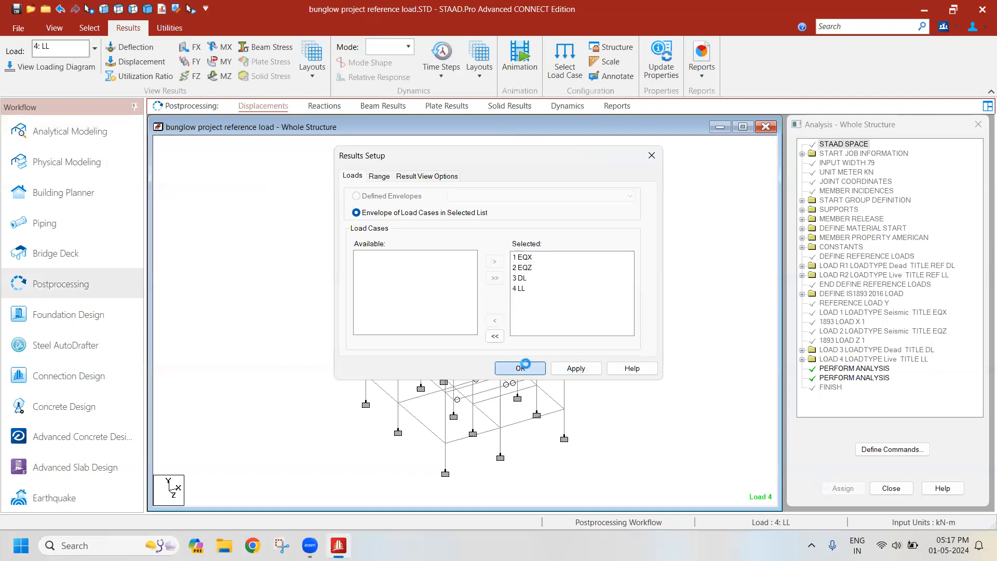
left_click(520, 368)
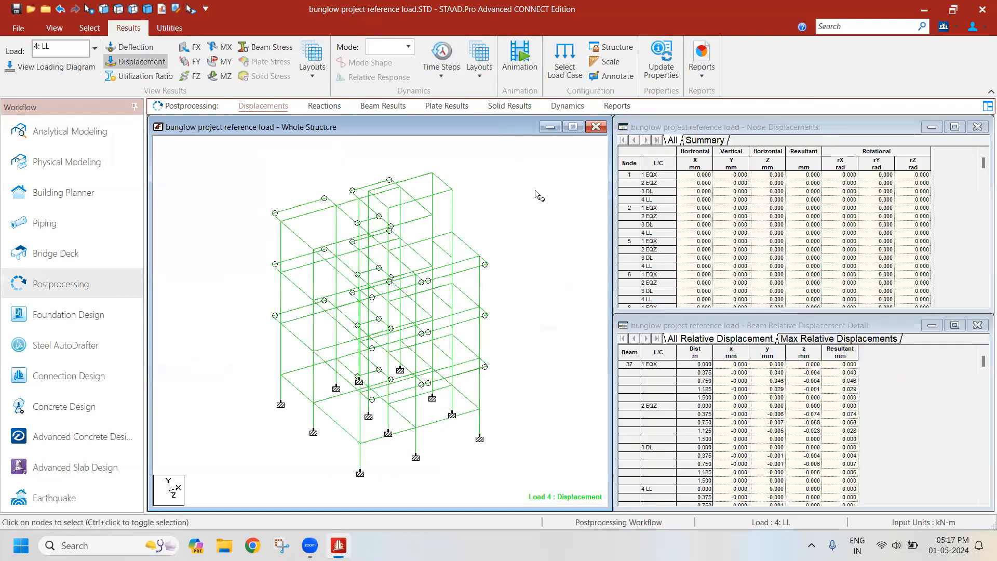
Display the loading diagram of load case 1: EQX on the whole structure
left_click(94, 49)
left_click(171, 72)
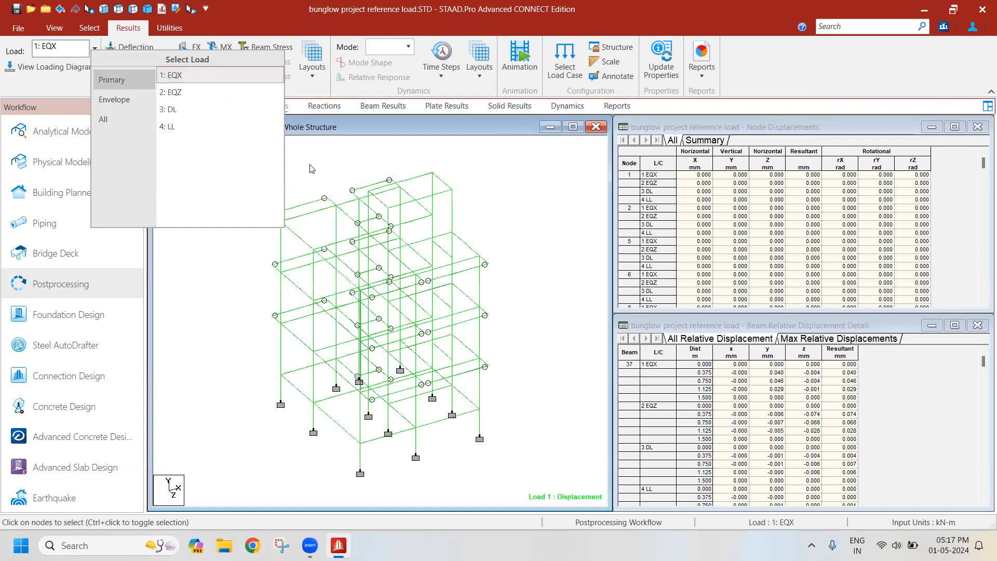
left_click(63, 69)
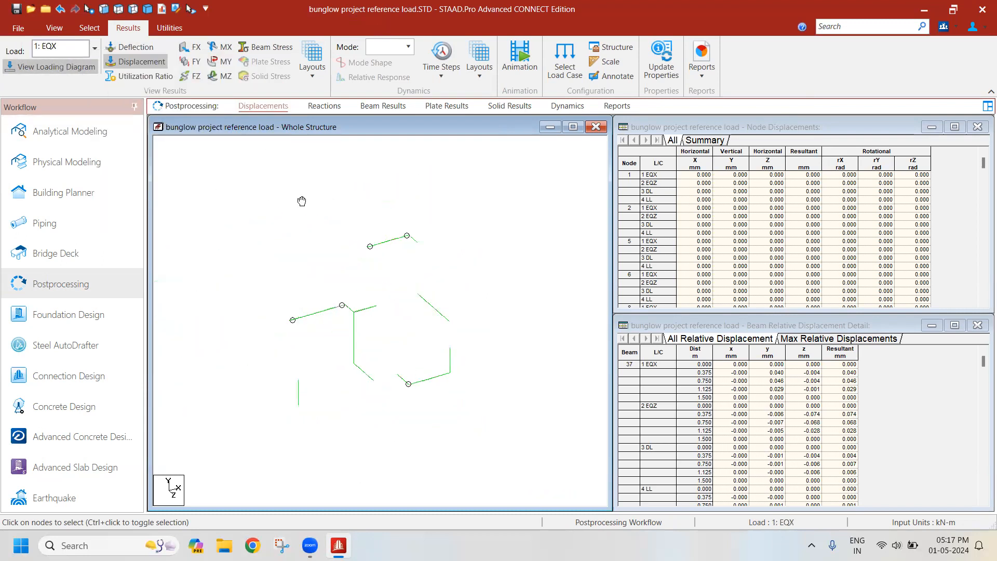
scroll(541, 284, "down", 3)
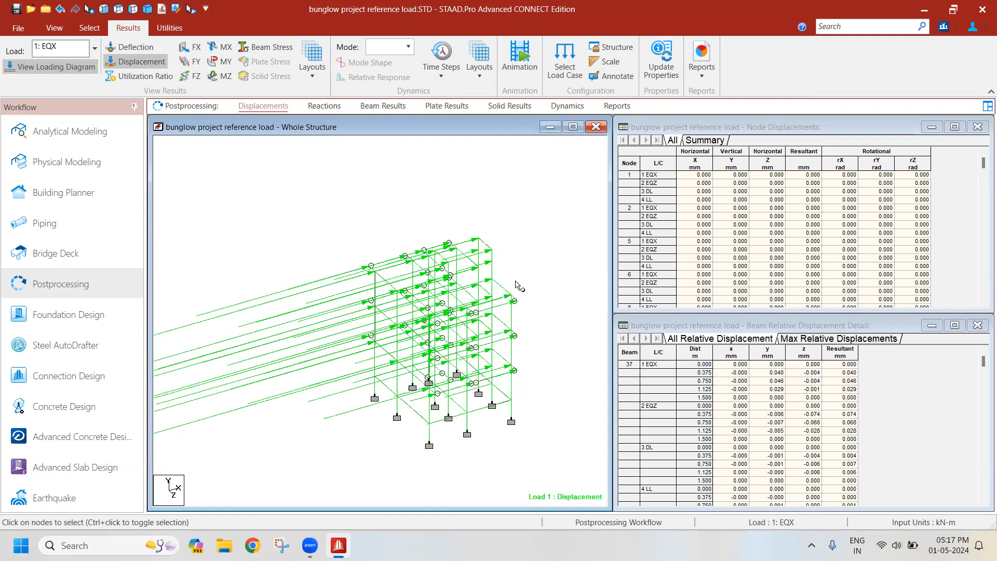
Examine the mass, base shear and time period results for the Z and X directions in the analysis output file, then close it
left_click(161, 9)
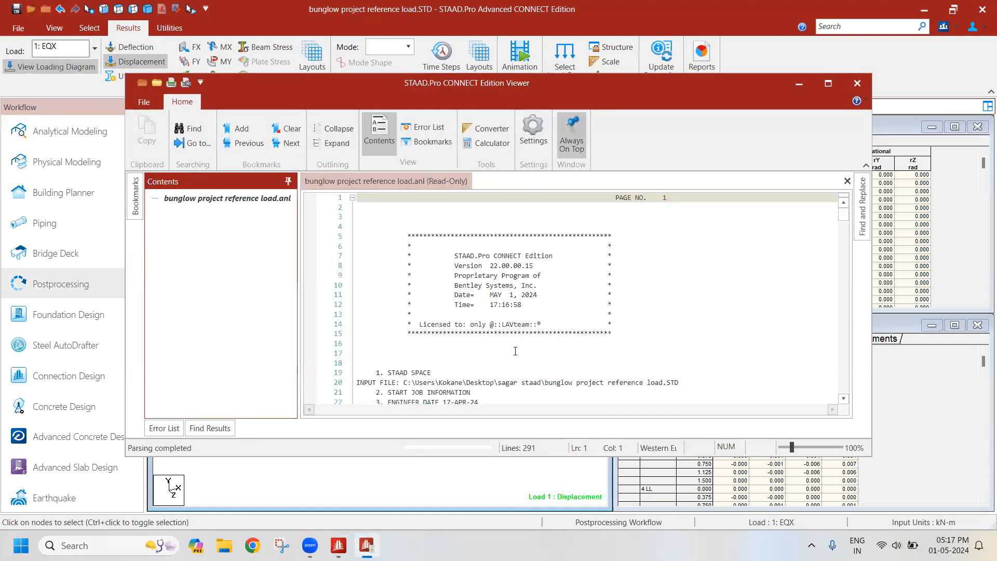
left_click(242, 322)
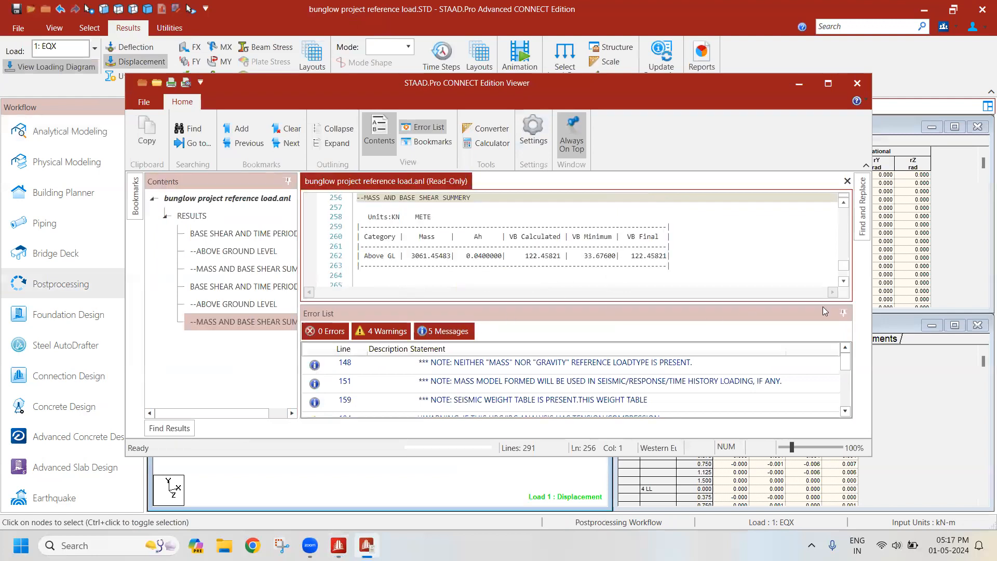
left_click(845, 315)
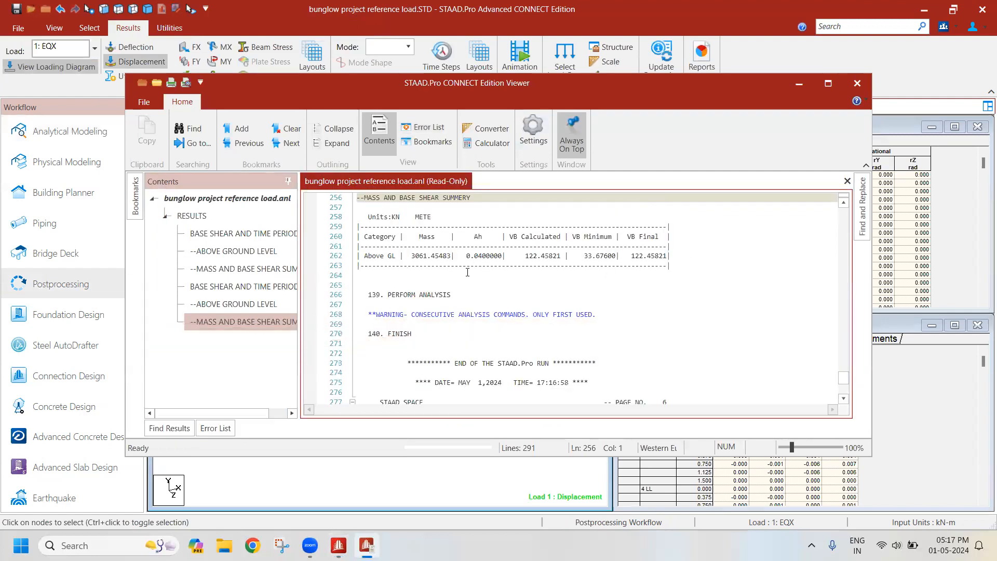
scroll(636, 261, "up", 2)
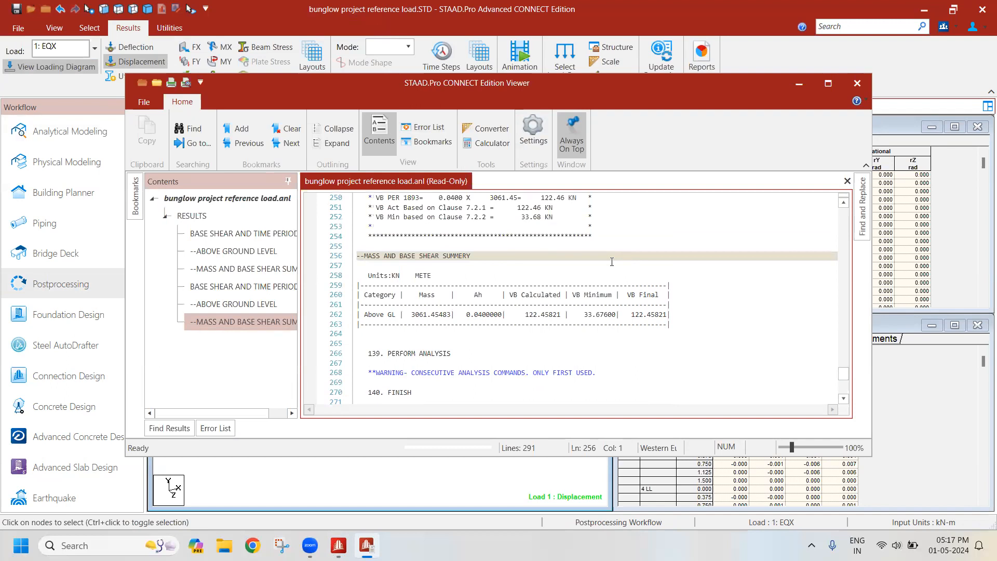
scroll(615, 263, "up", 4)
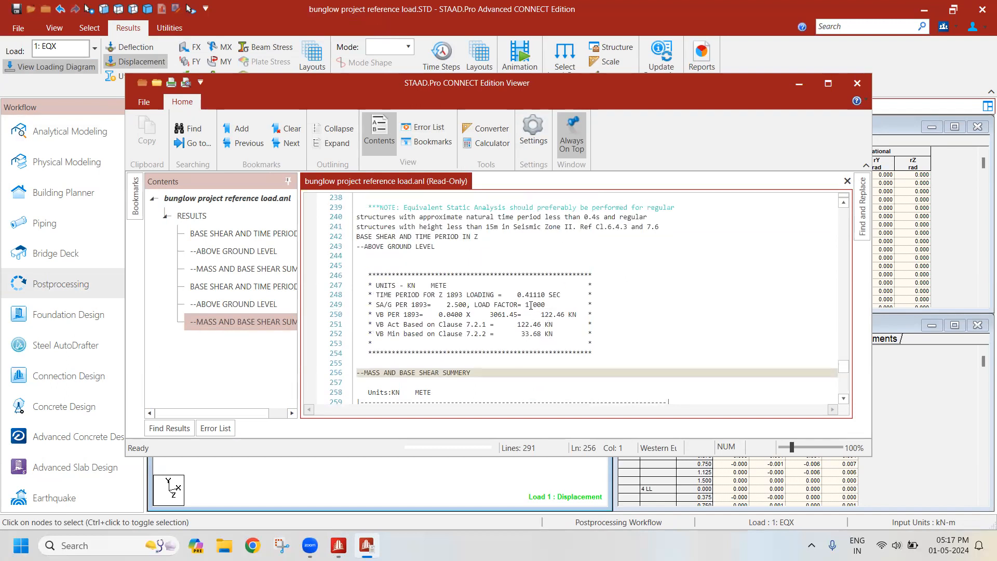
scroll(540, 308, "up", 8)
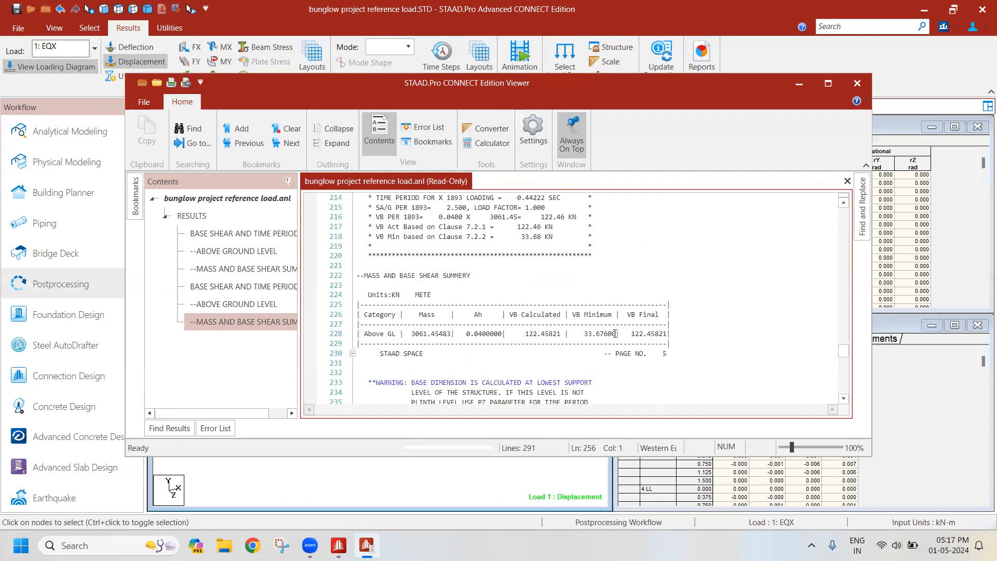
scroll(572, 327, "up", 3)
left_click_drag(439, 305, 589, 307)
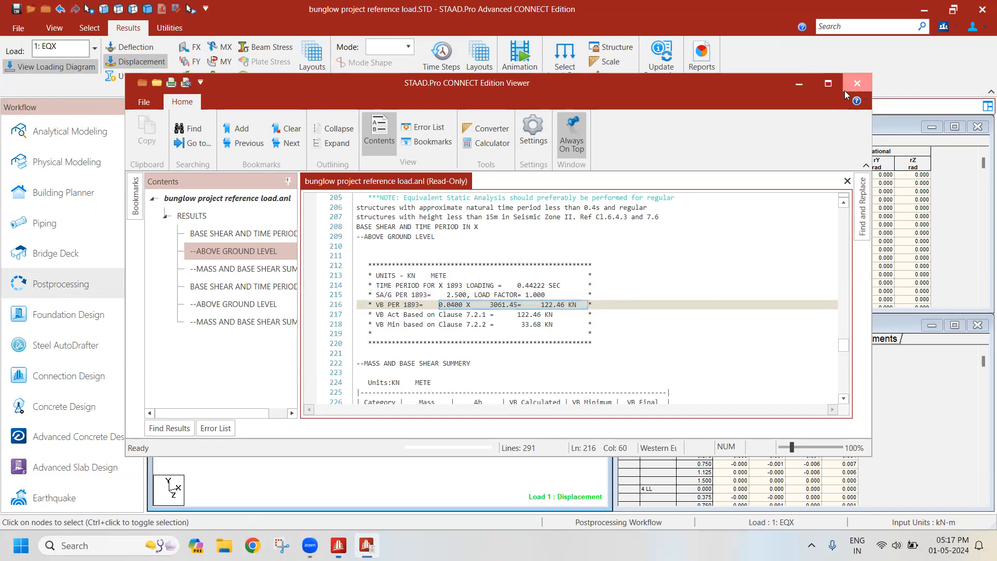
left_click(858, 85)
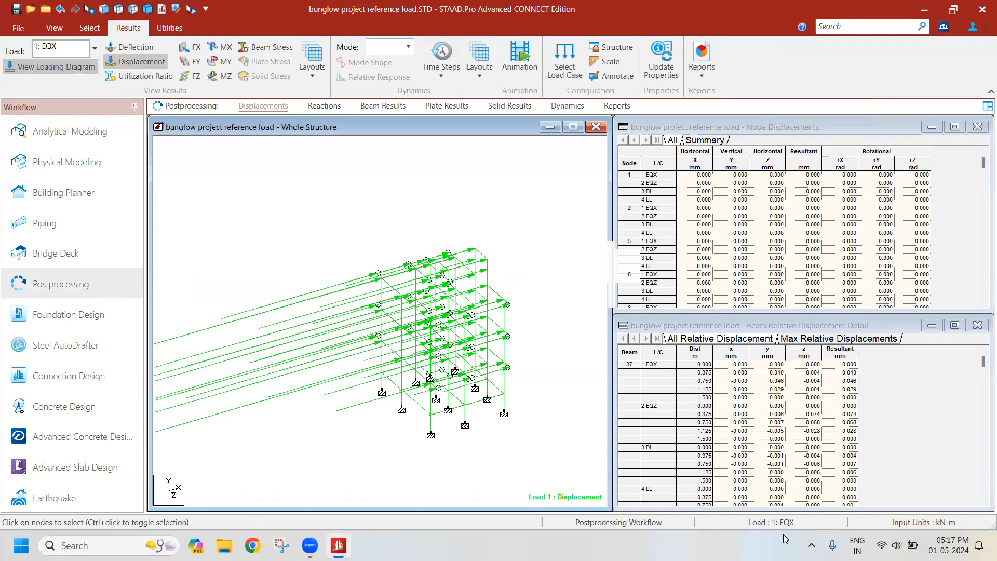